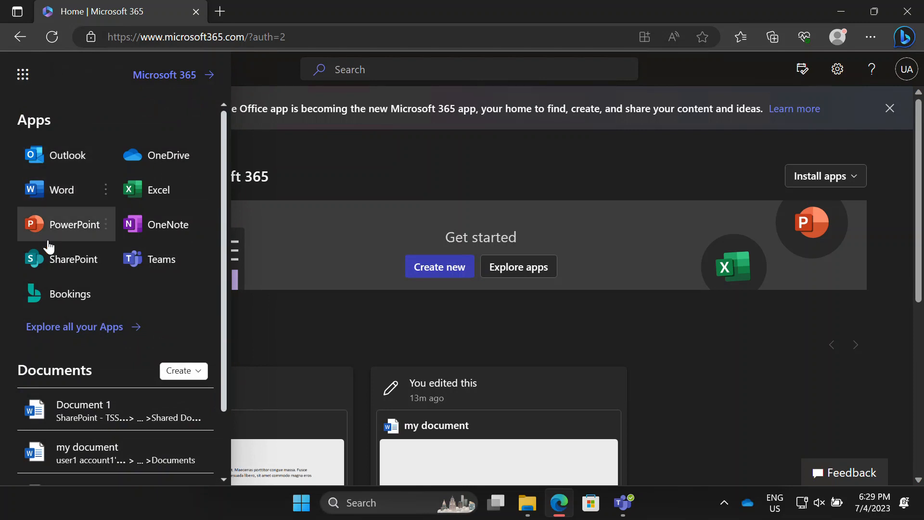
# - Open SharePoint from Microsoft 365 and go to My Example Site through the followed sites
pyautogui.click(64, 262)
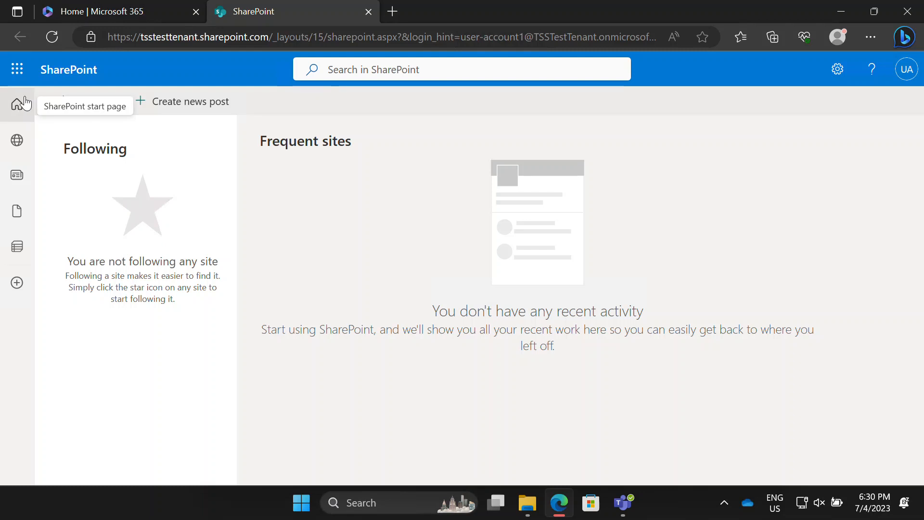
pyautogui.click(25, 149)
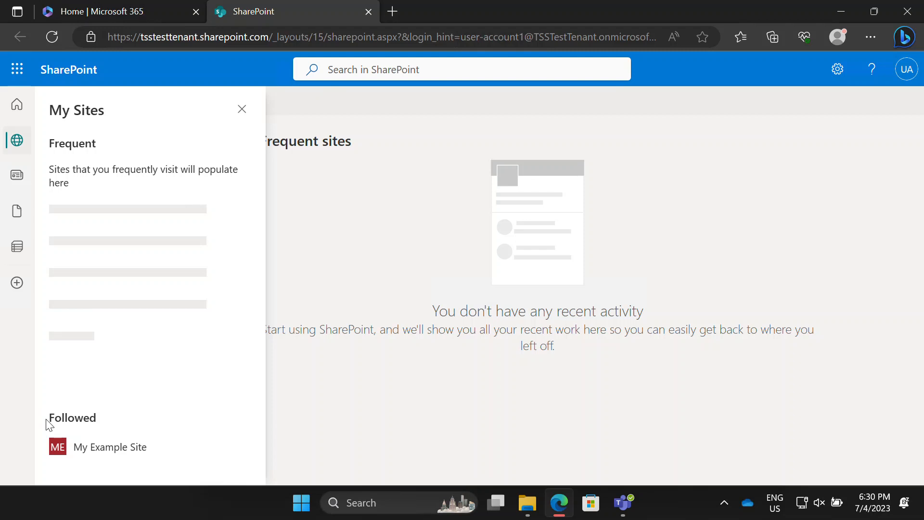
pyautogui.click(112, 448)
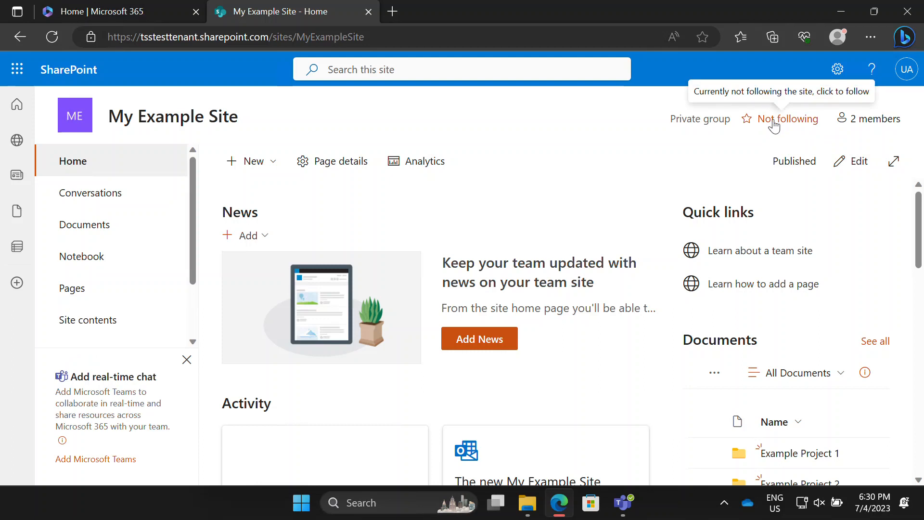
# - Follow My Example Site, and reopen it from the list of followed sites
pyautogui.click(777, 123)
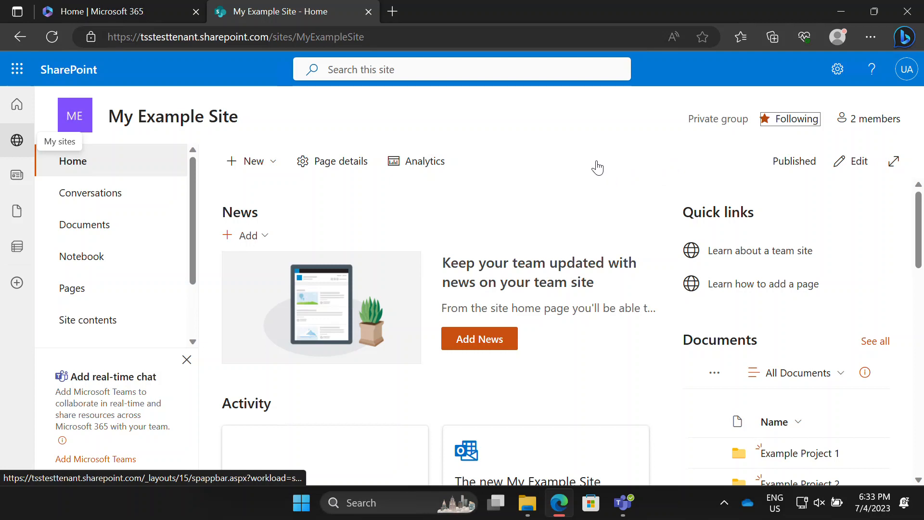
pyautogui.click(19, 147)
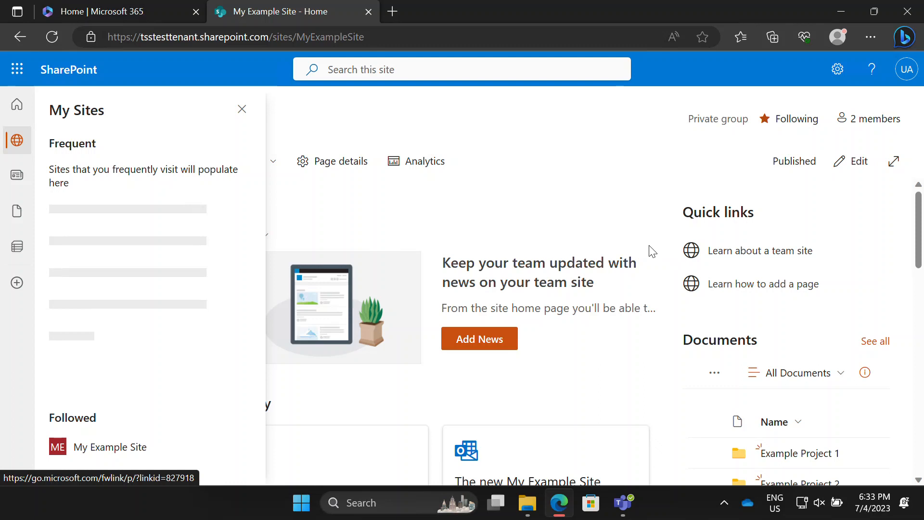
pyautogui.click(130, 452)
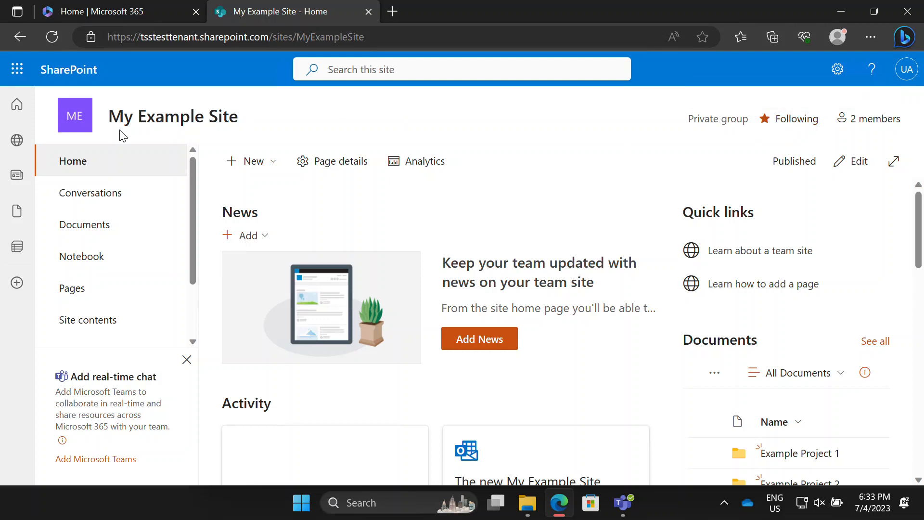
pyautogui.click(18, 140)
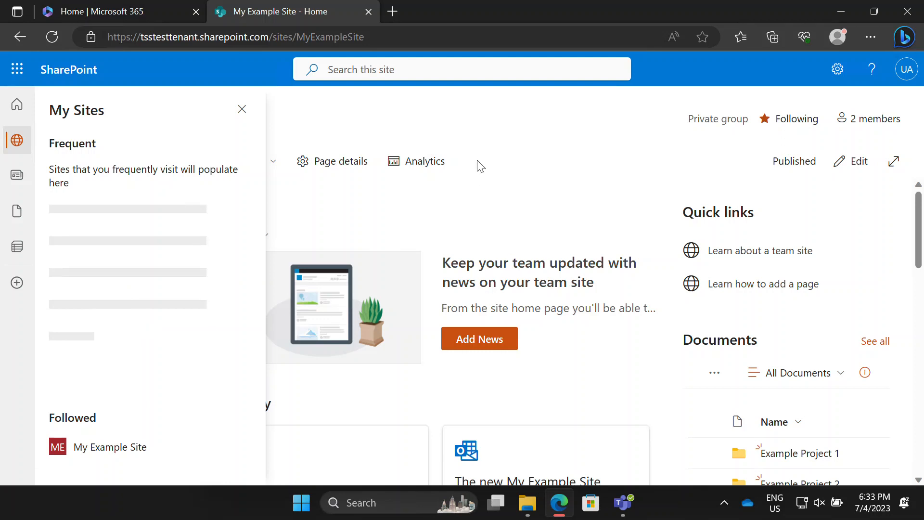
pyautogui.click(454, 128)
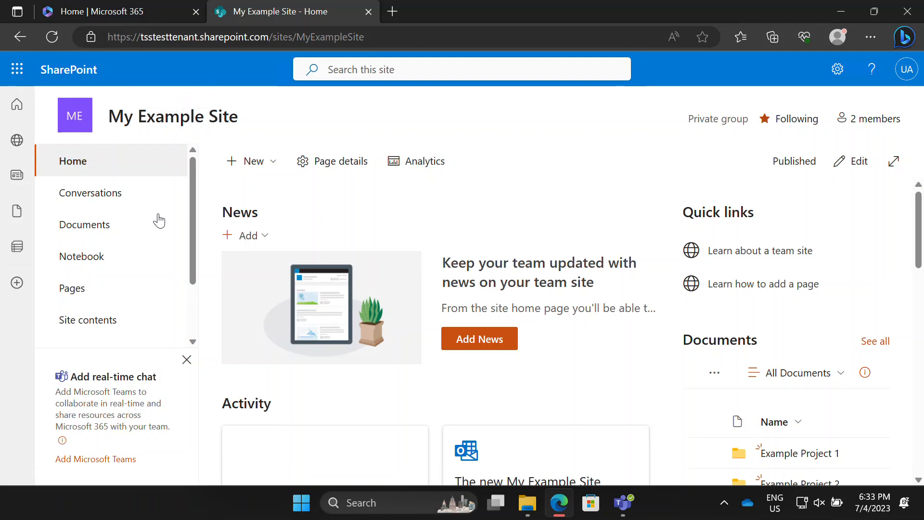
# - View the contents of the Example Project 1 folder in the site's Documents library and return to the library root
pyautogui.click(119, 235)
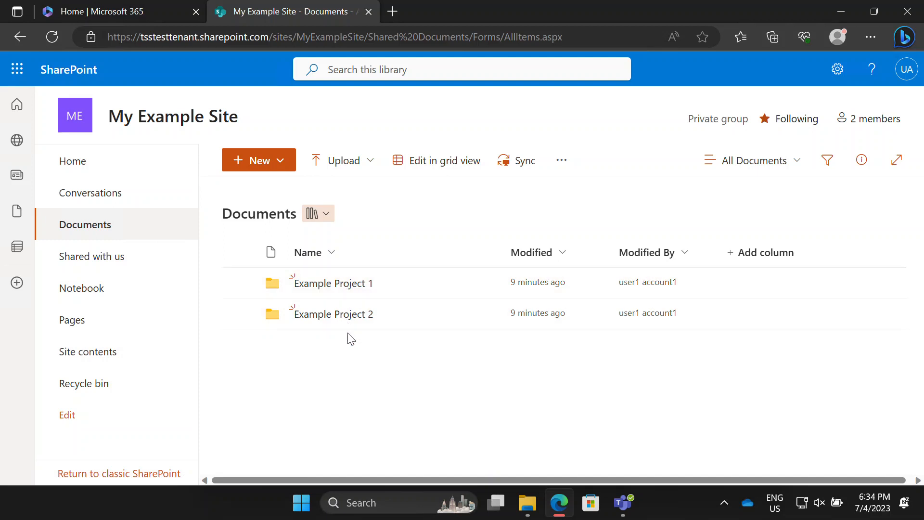
pyautogui.click(364, 282)
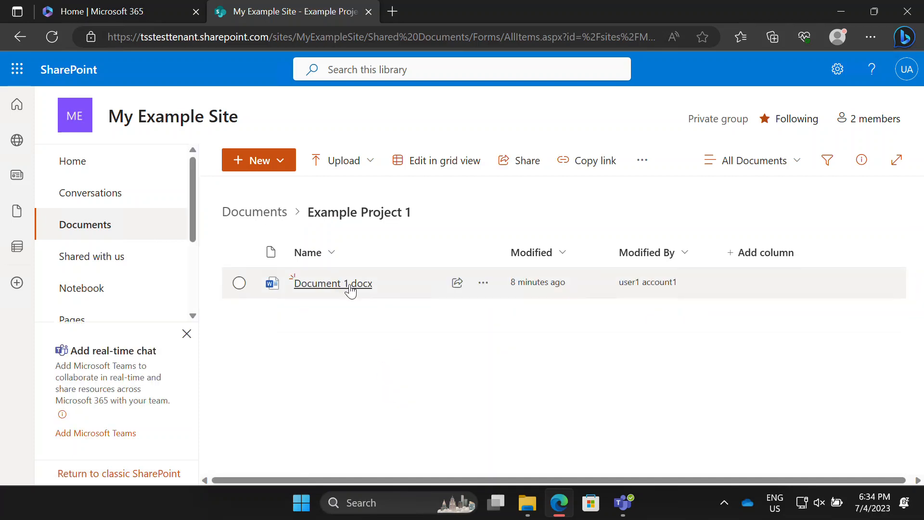
pyautogui.moveTo(352, 292)
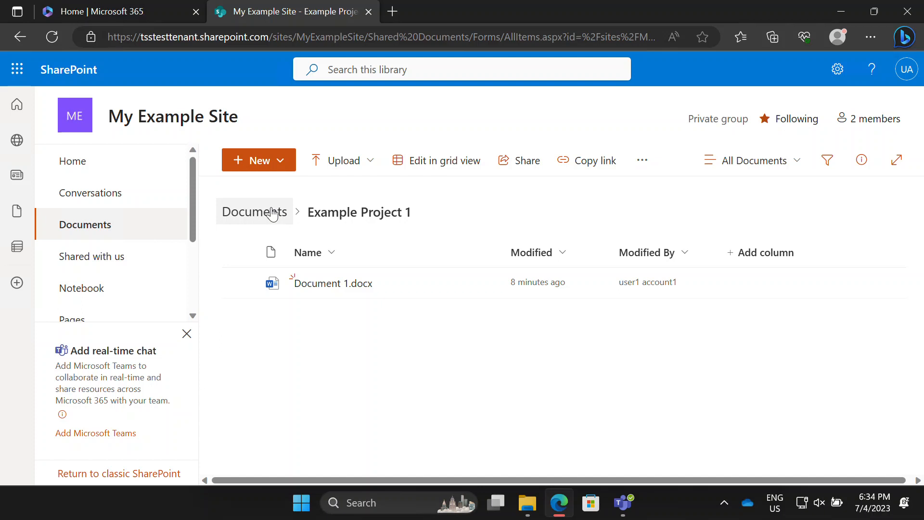
pyautogui.click(272, 214)
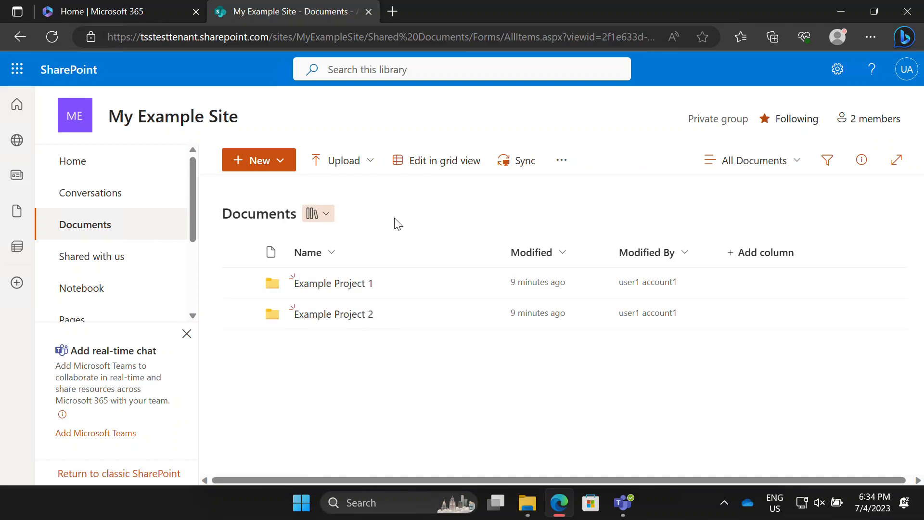
# - View the site's group membership and its form for adding members, leaving the form without adding anyone
pyautogui.click(864, 125)
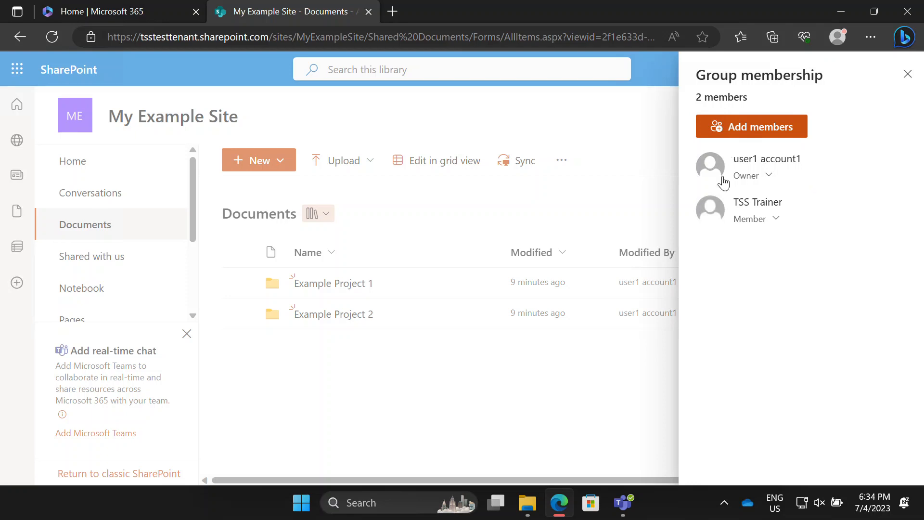
pyautogui.click(740, 136)
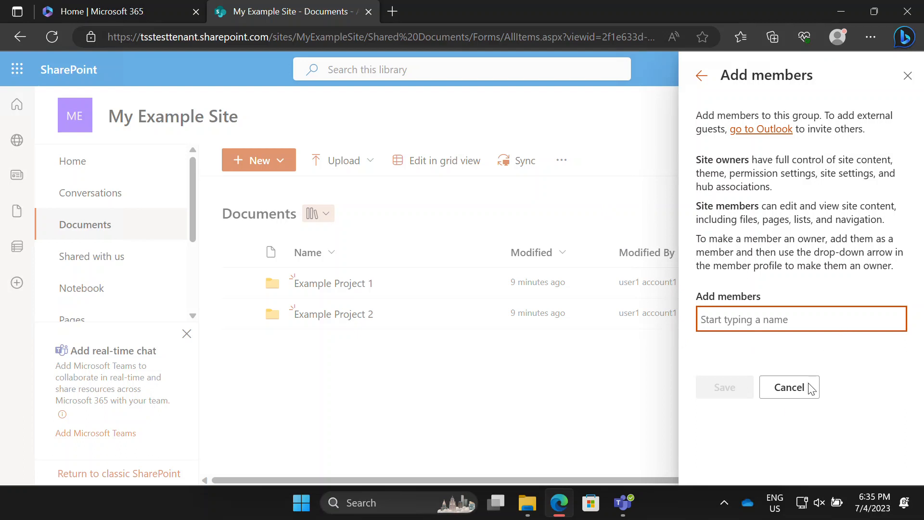
pyautogui.click(790, 388)
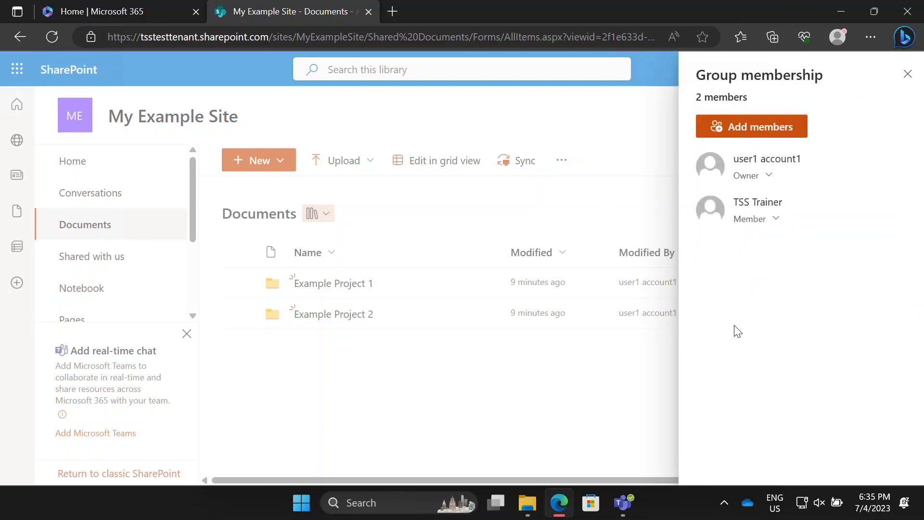
# - Change the second group member's role to Owner and back to Member, and close the group membership
pyautogui.click(774, 221)
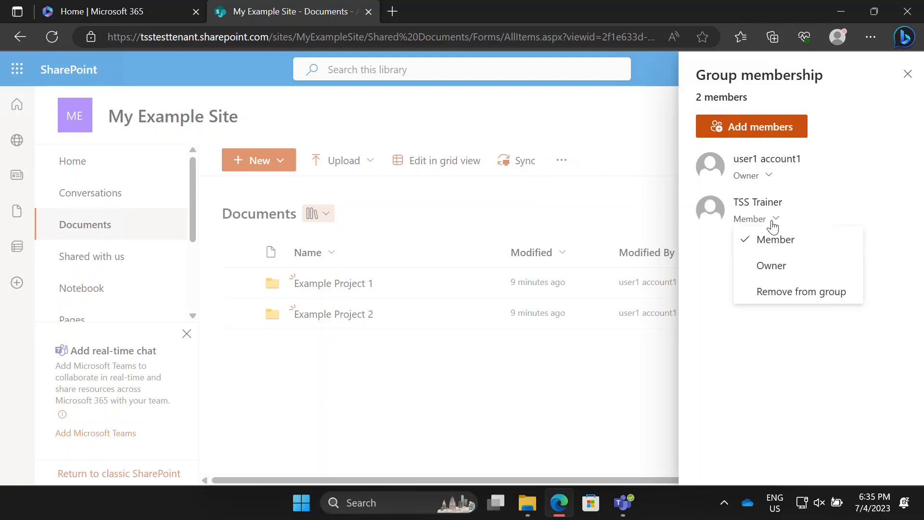
pyautogui.click(770, 266)
pyautogui.click(761, 220)
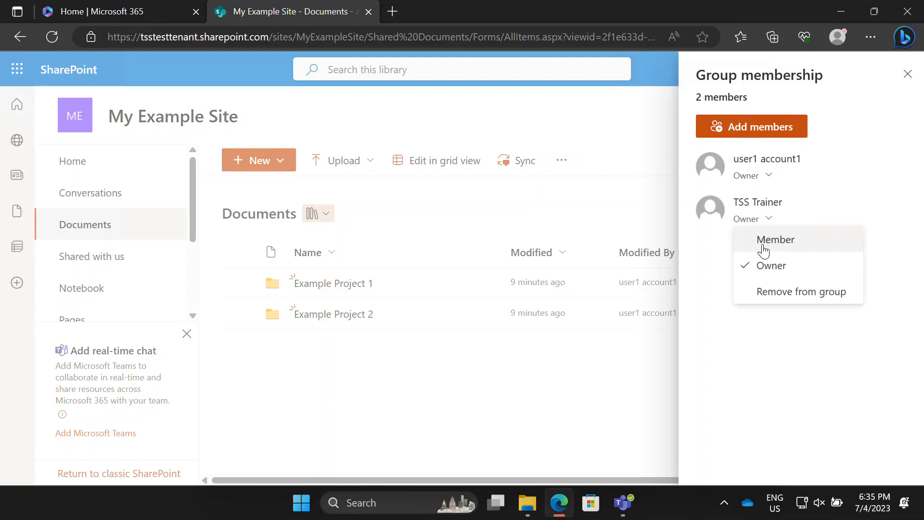
pyautogui.click(764, 243)
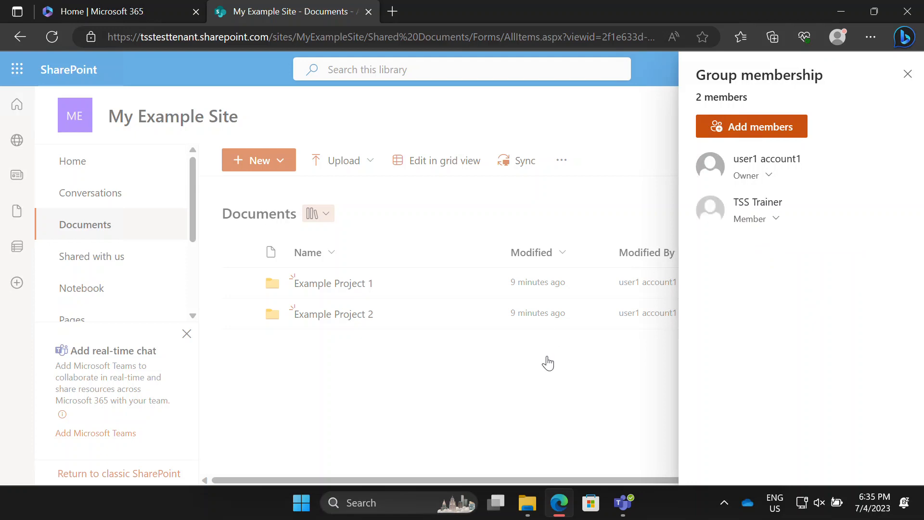
pyautogui.click(486, 355)
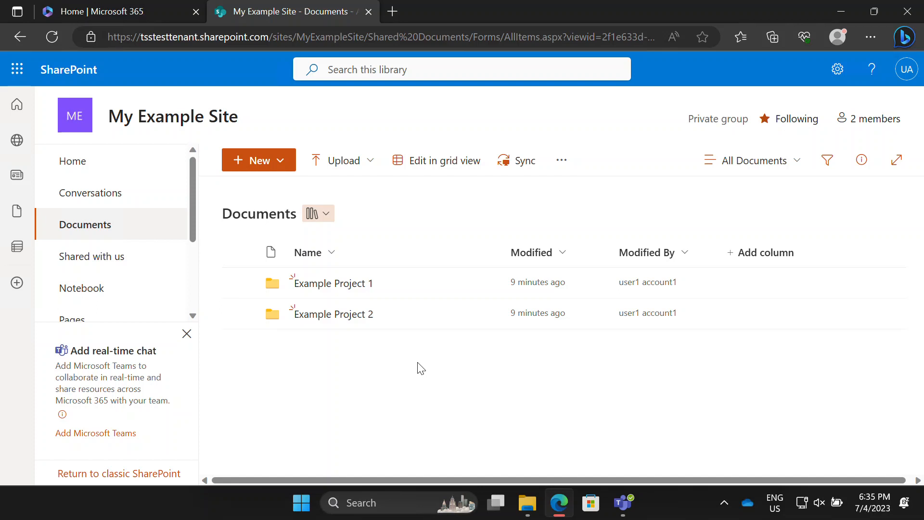
# - Sync the Documents library to the computer with Microsoft OneDrive, dismissing the sync dialogs
pyautogui.click(514, 170)
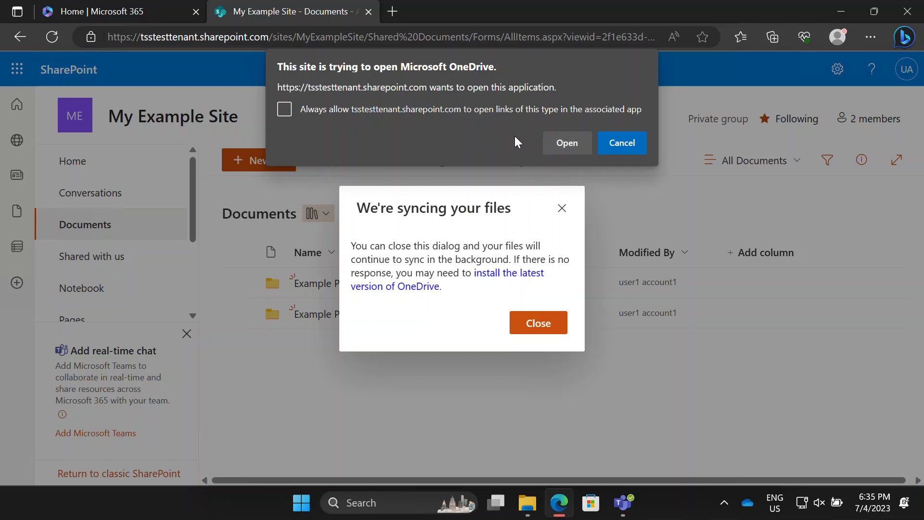
pyautogui.click(554, 146)
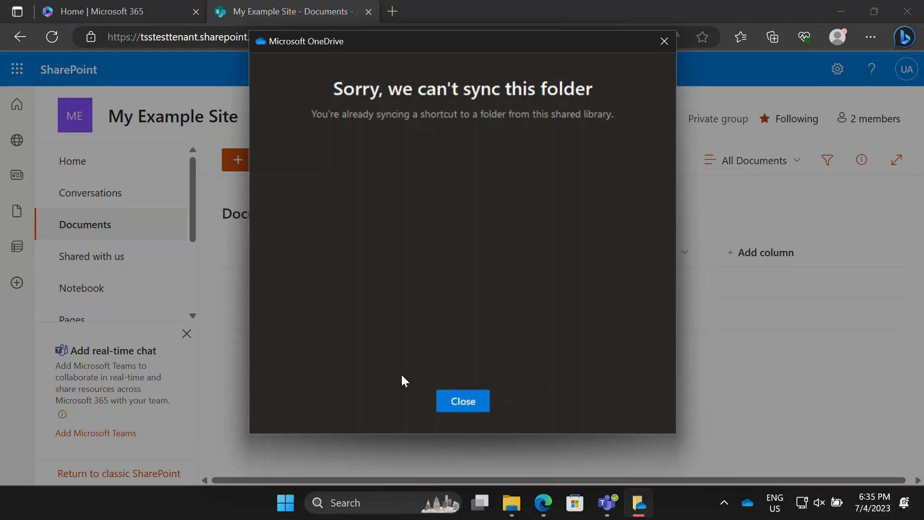
pyautogui.press('Return')
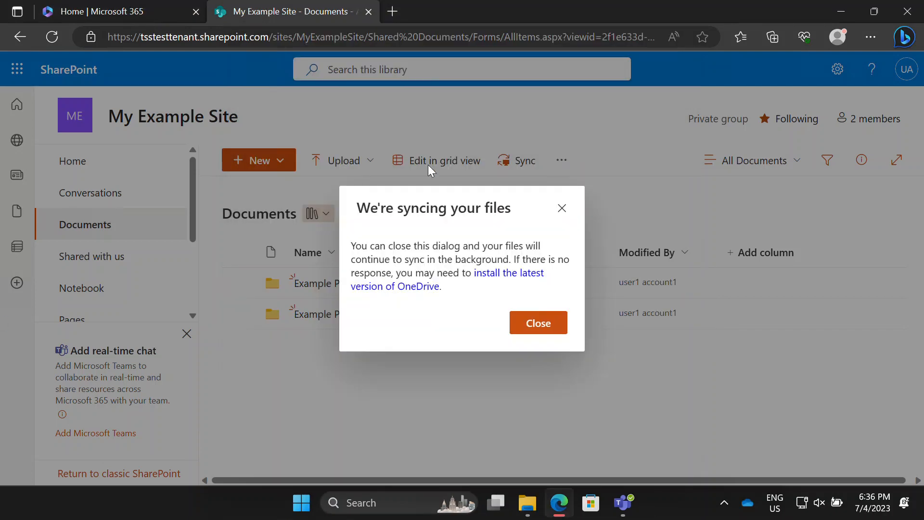
pyautogui.click(540, 325)
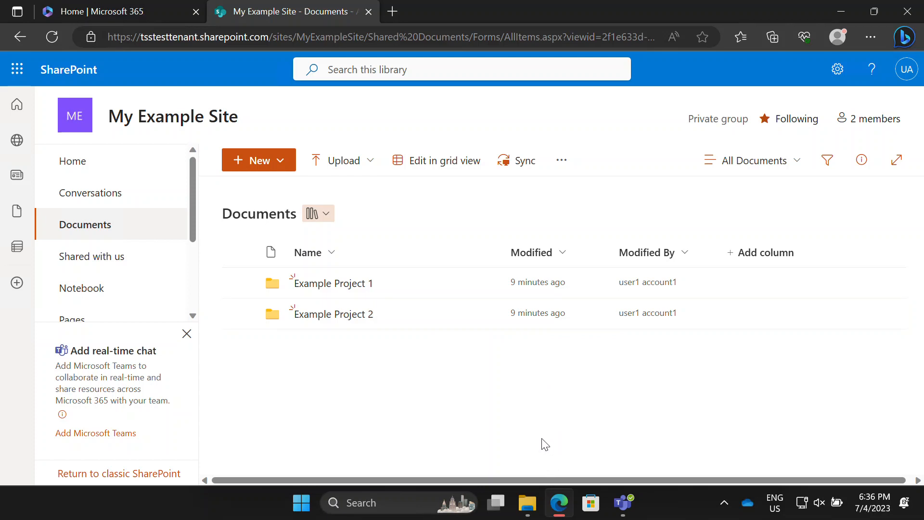
# - Switch to File Explorer and open the My Example Site - Documents folder under TSS Test Tenant
pyautogui.click(529, 503)
pyautogui.scroll(-1, 250, 339)
pyautogui.scroll(1, 255, 327)
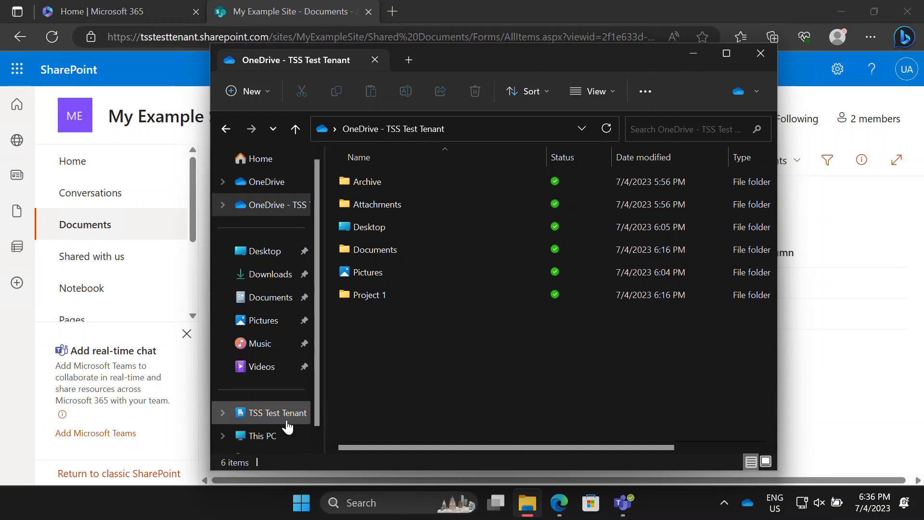
pyautogui.click(306, 415)
pyautogui.moveTo(323, 406); pyautogui.dragTo(390, 406)
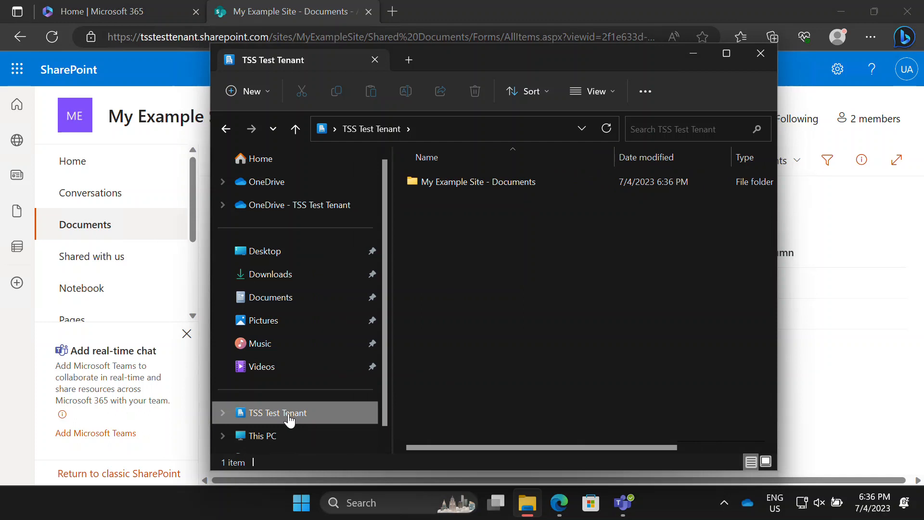
pyautogui.click(223, 414)
pyautogui.click(282, 436)
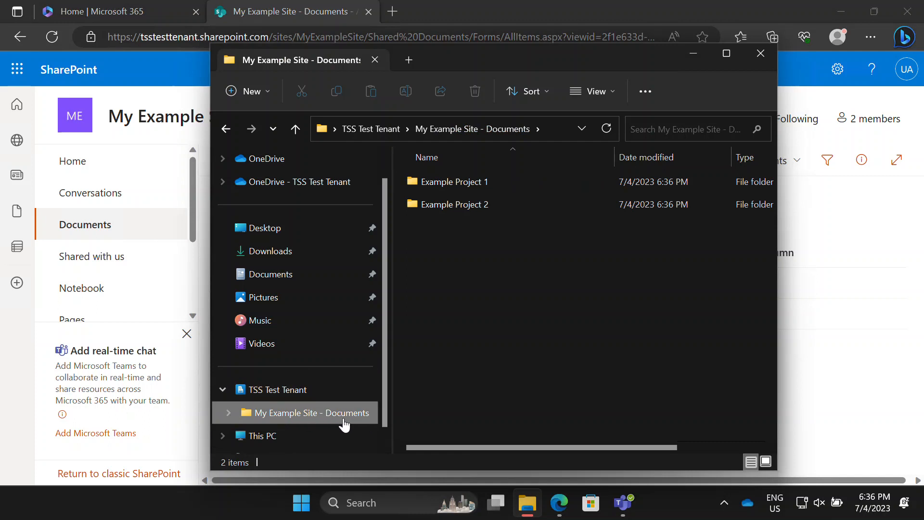
# - Look inside the synced Example Project 2 folder, and go back to open Example Project 1
pyautogui.click(472, 184)
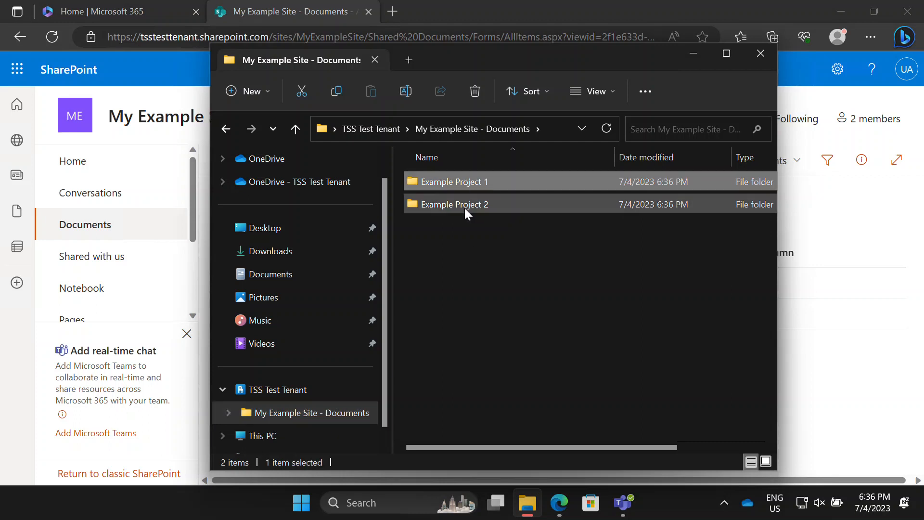
pyautogui.doubleClick(464, 208)
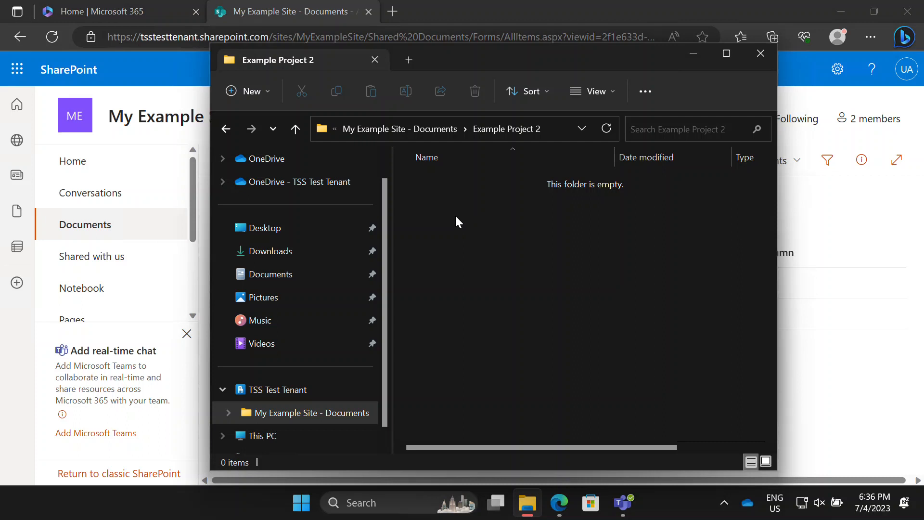
pyautogui.hotkey('alt', 'Left')
pyautogui.doubleClick(461, 181)
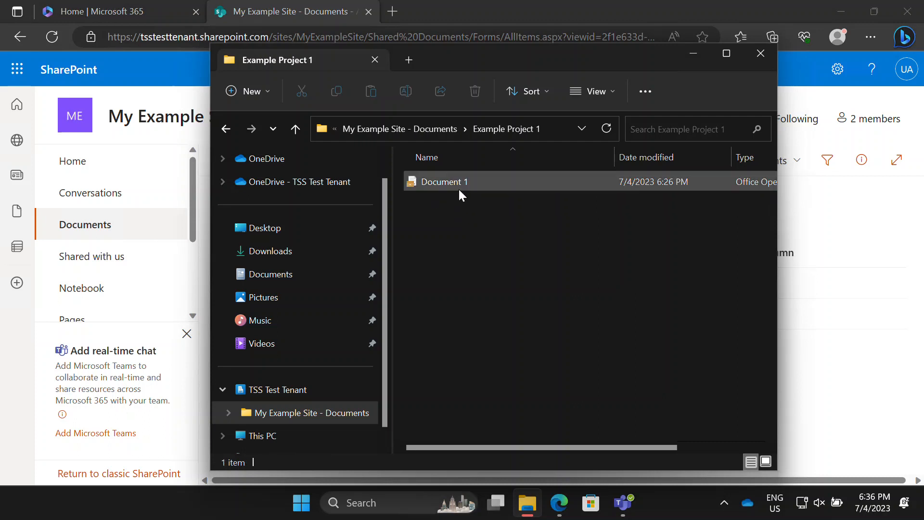
# - Open Document 1 from the synced Example Project 1 folder to view it, and close it again
pyautogui.click(458, 188)
pyautogui.doubleClick(458, 189)
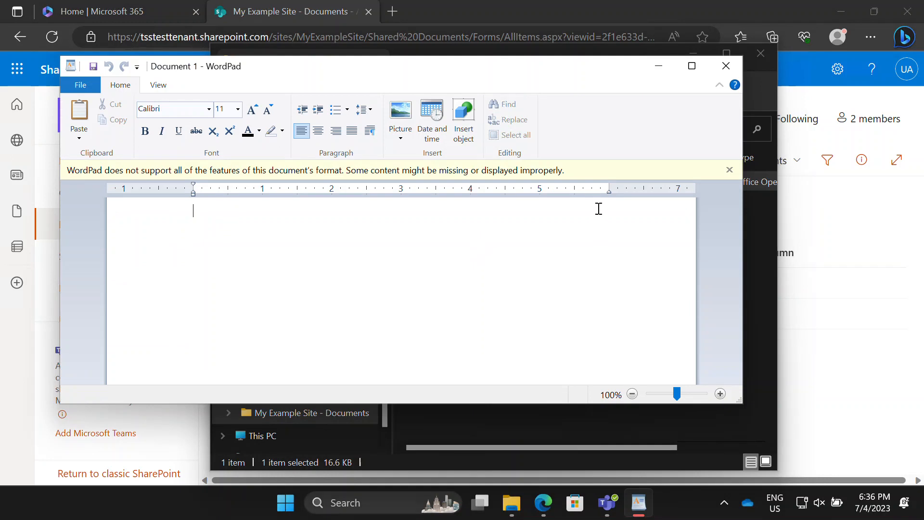
pyautogui.click(733, 63)
pyautogui.moveTo(549, 446); pyautogui.dragTo(347, 432)
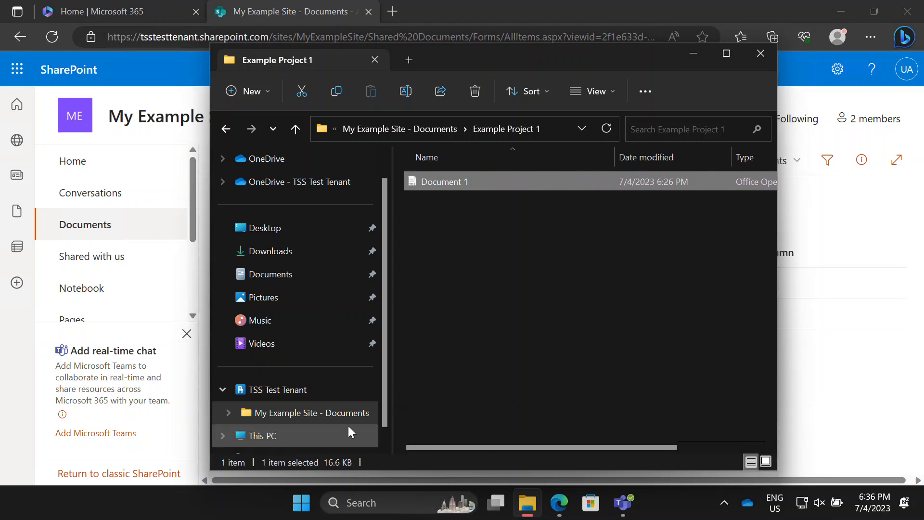
# - Create a text document named "new doc" in the synced Example Project 1 folder
pyautogui.rightClick(461, 277)
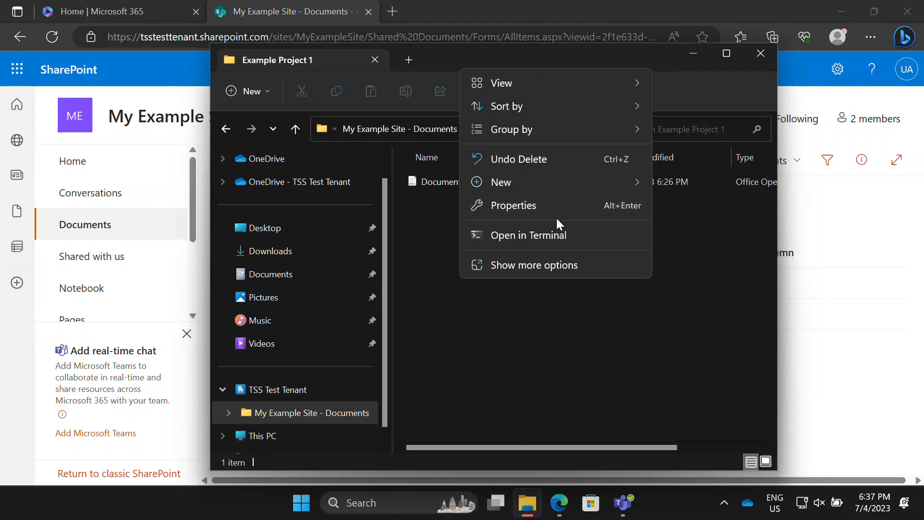
pyautogui.moveTo(554, 181)
pyautogui.click(700, 250)
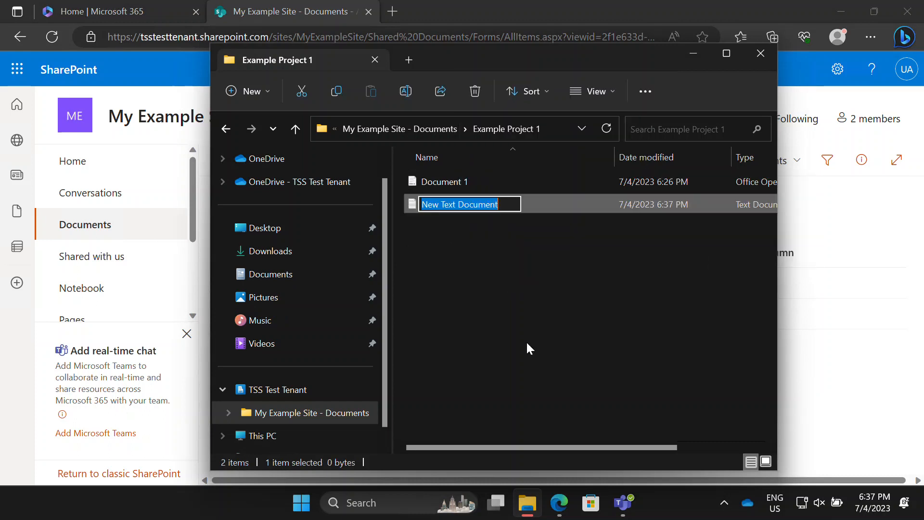
pyautogui.write('new doc')
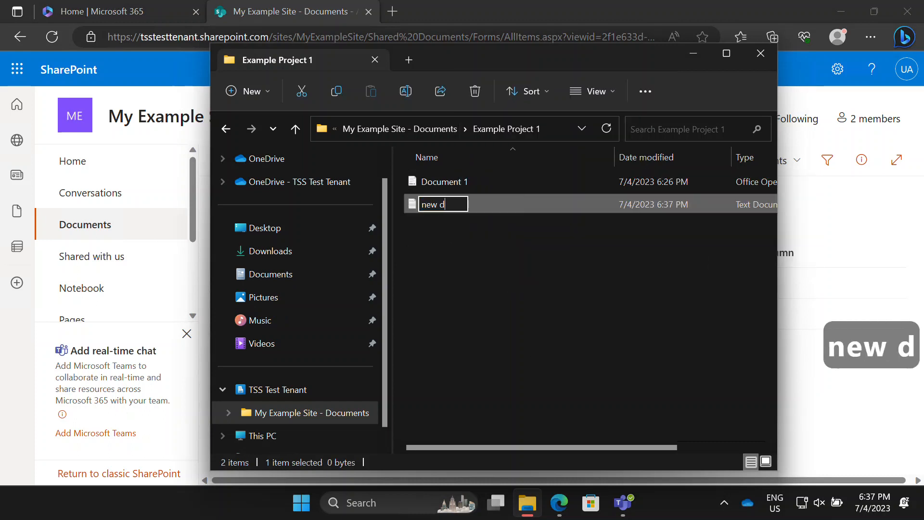
pyautogui.press('Return')
# - Switch to the browser, open Example Project 1 in the SharePoint library, reload it, and compare its files with those in File Explorer
pyautogui.click(694, 284)
pyautogui.click(816, 289)
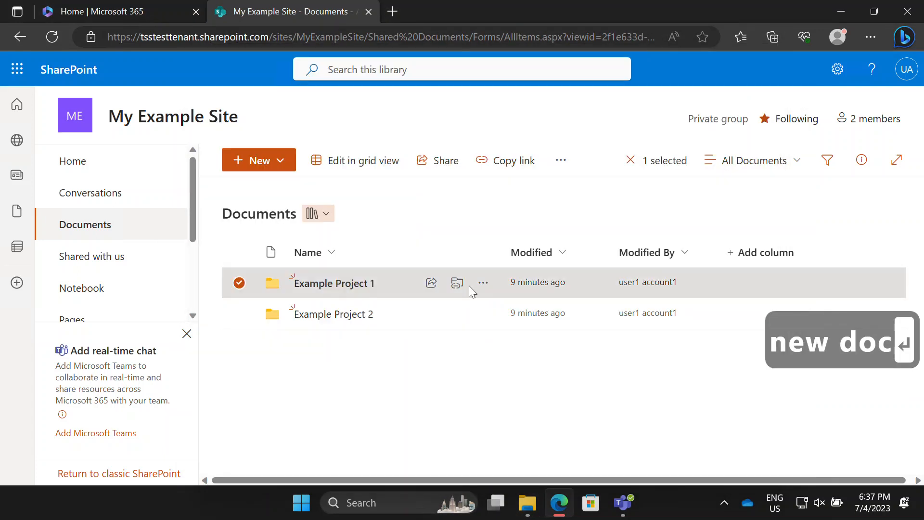
pyautogui.click(335, 287)
pyautogui.click(52, 37)
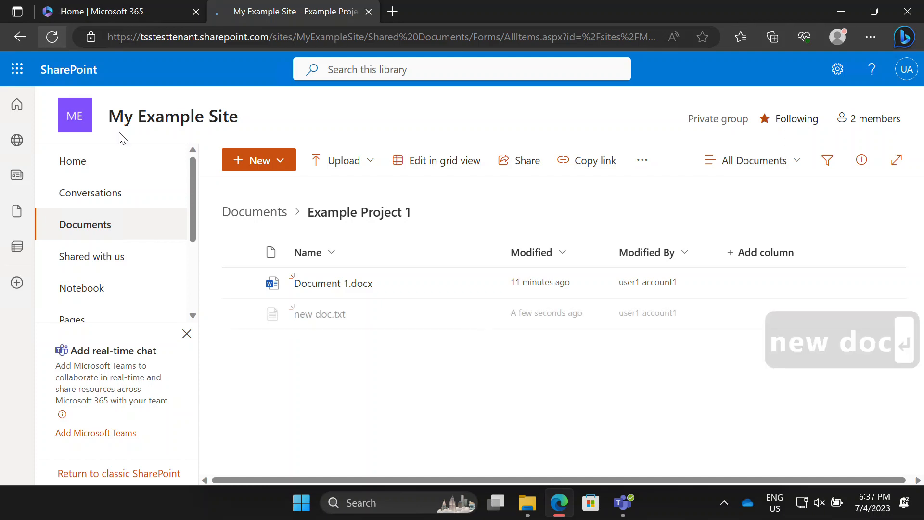
pyautogui.moveTo(327, 321)
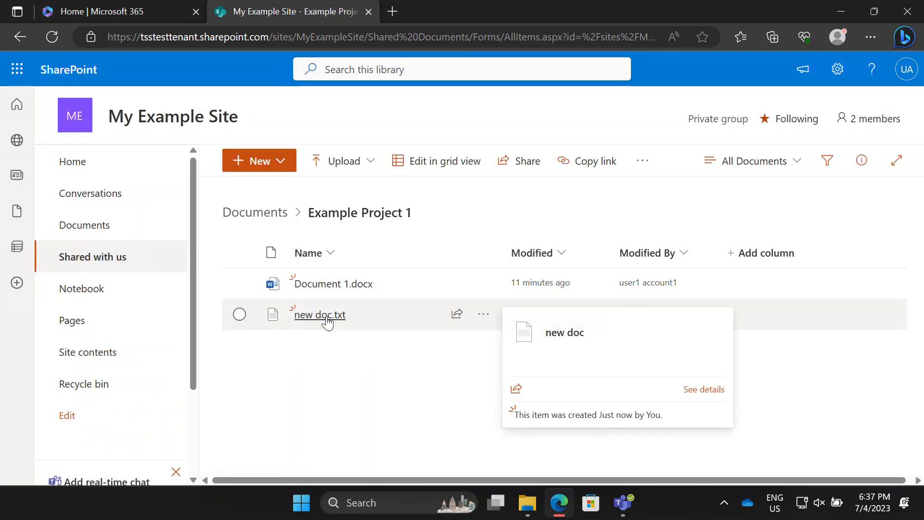
pyautogui.click(526, 510)
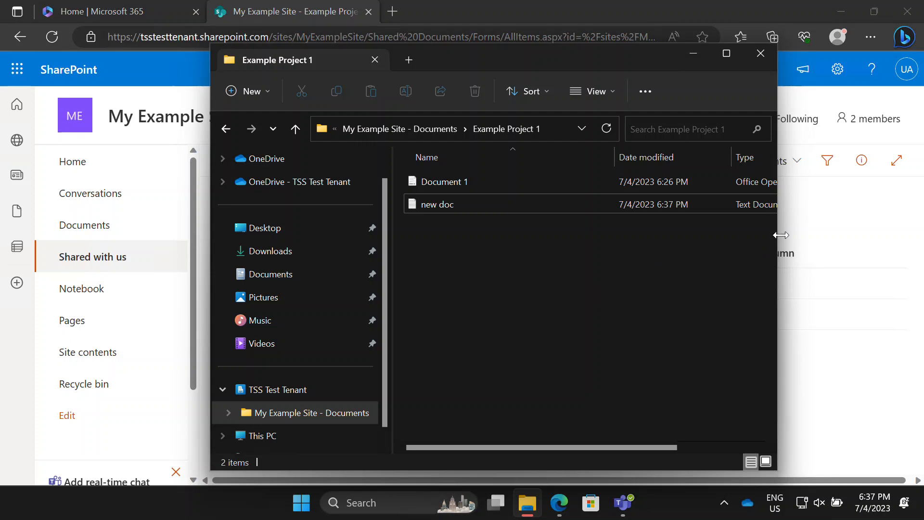
pyautogui.click(801, 307)
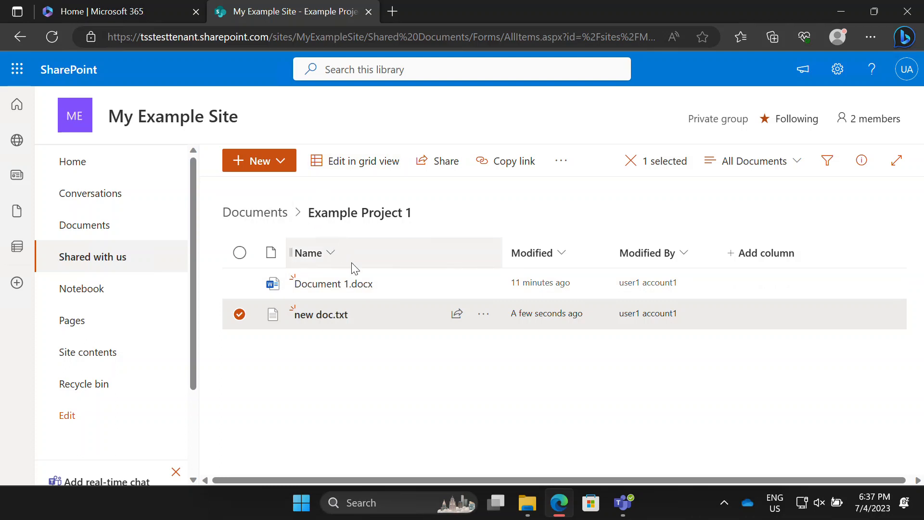
# - Return to the Documents library, open Example Project 2, and look at its additional commands such as Sync
pyautogui.click(255, 212)
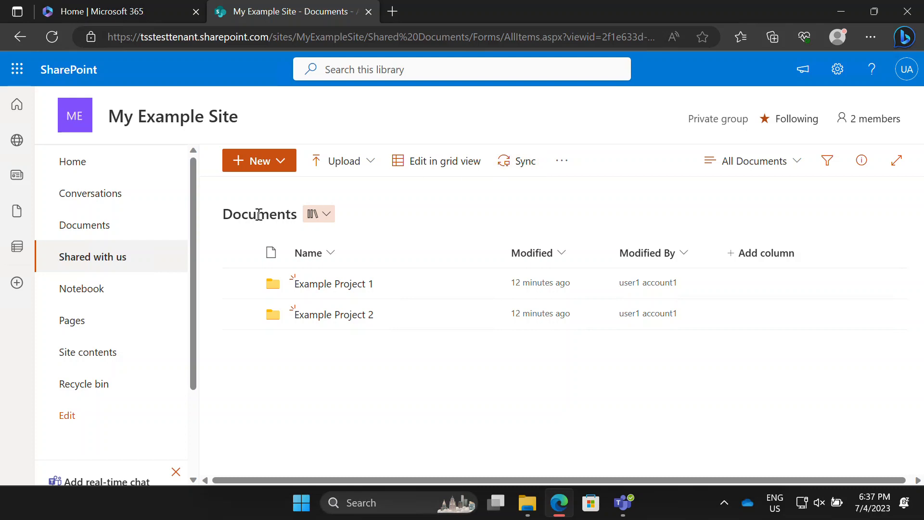
pyautogui.click(120, 225)
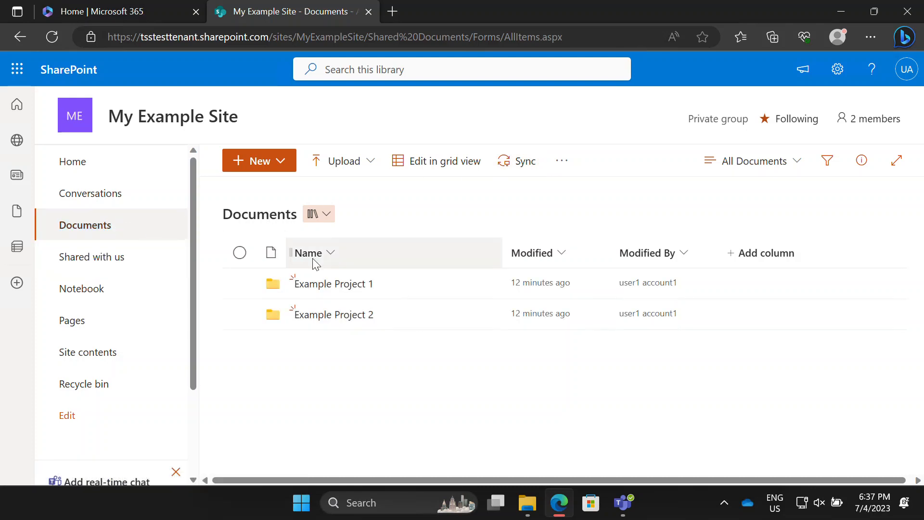
pyautogui.click(327, 318)
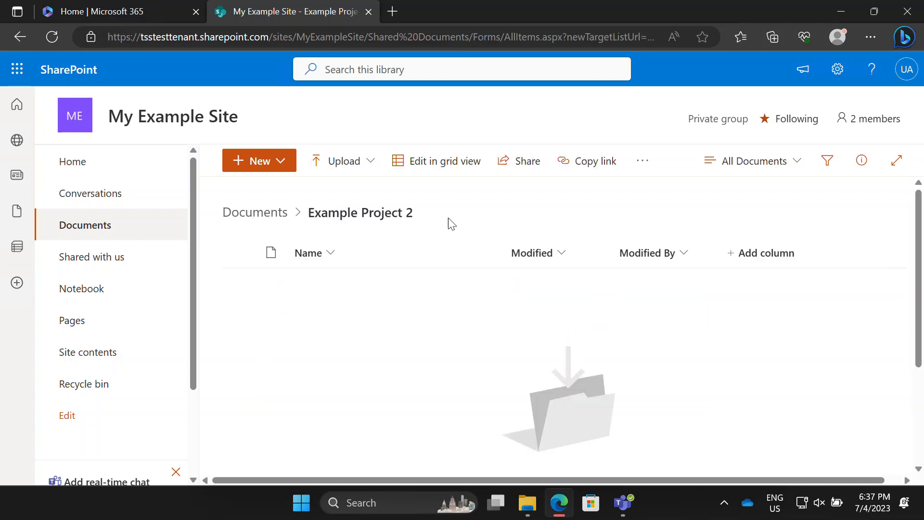
pyautogui.click(635, 169)
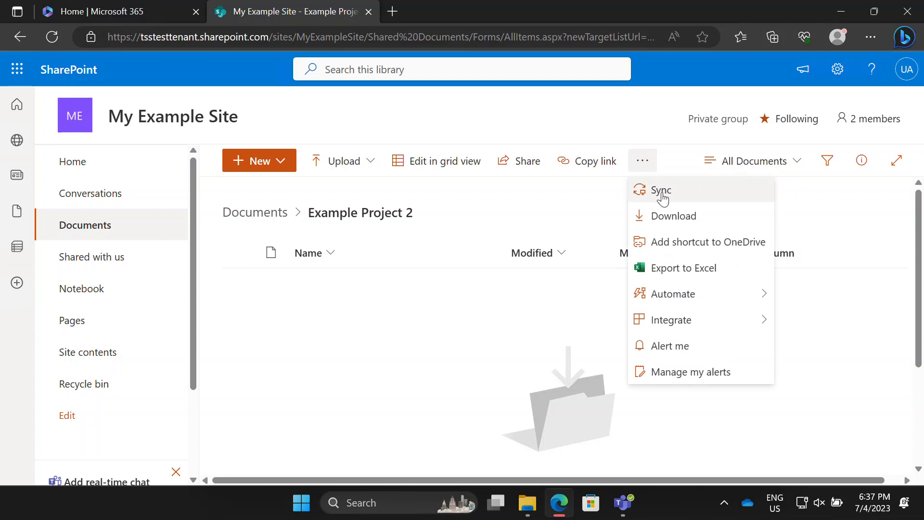
pyautogui.click(264, 216)
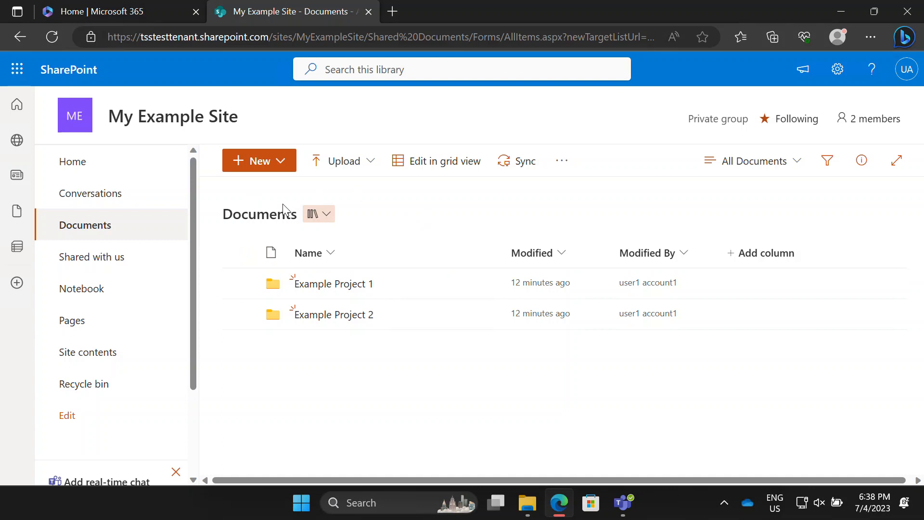
pyautogui.click(312, 315)
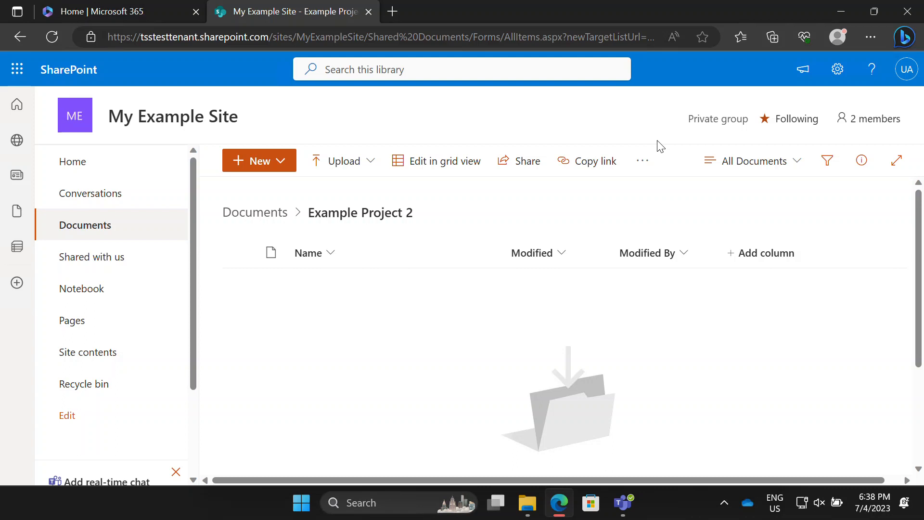
# - Switch to File Explorer, browse to My Example Site - Documents, view the options for creating new items, and look inside Example Project 1
pyautogui.click(528, 503)
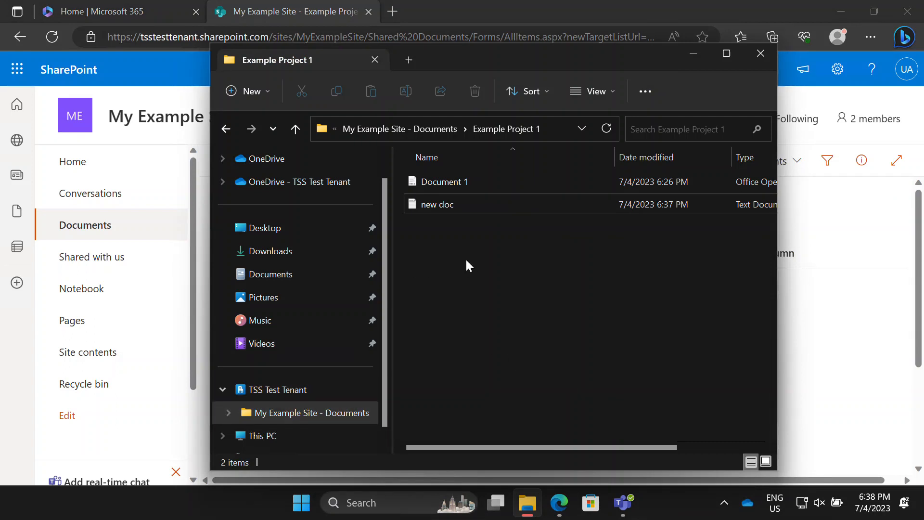
pyautogui.click(324, 413)
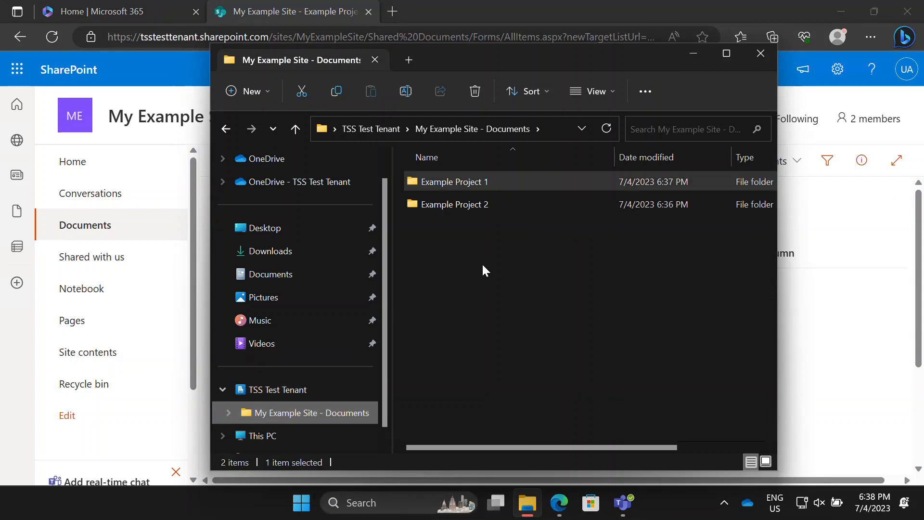
pyautogui.rightClick(480, 273)
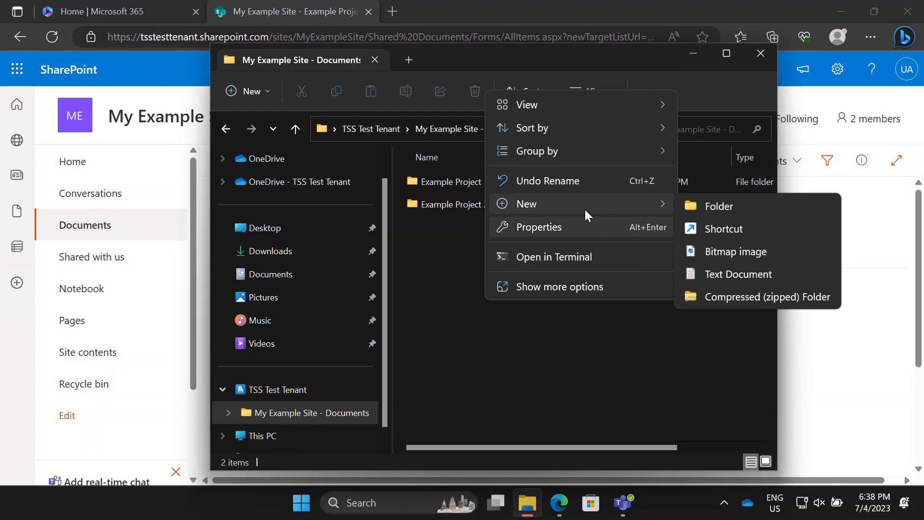
pyautogui.click(463, 177)
pyautogui.doubleClick(461, 177)
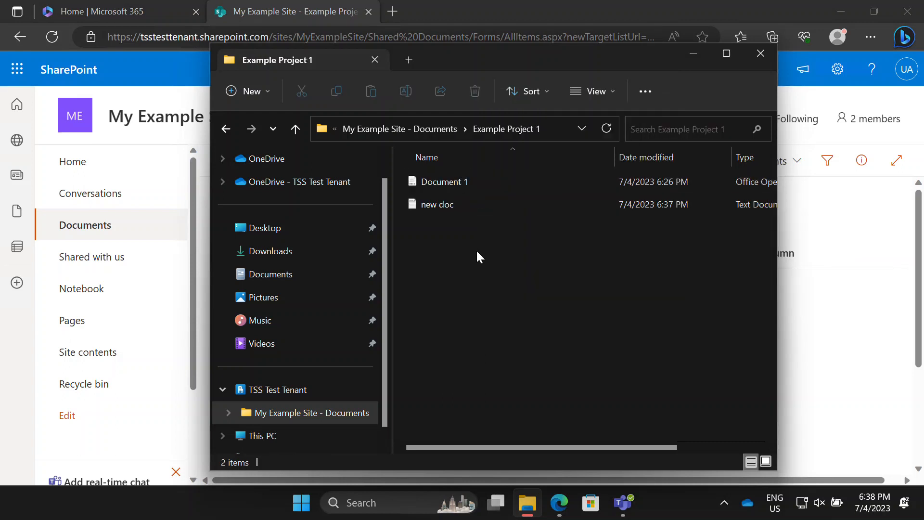
# - Check the sync status of the Example Project 1 and Example Project 2 folders in My Example Site - Documents
pyautogui.moveTo(518, 447); pyautogui.dragTo(384, 448)
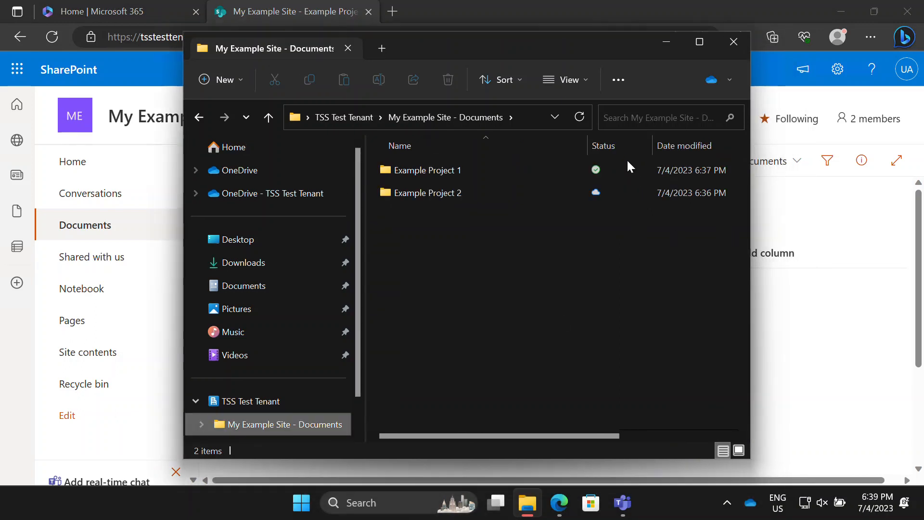
pyautogui.click(606, 167)
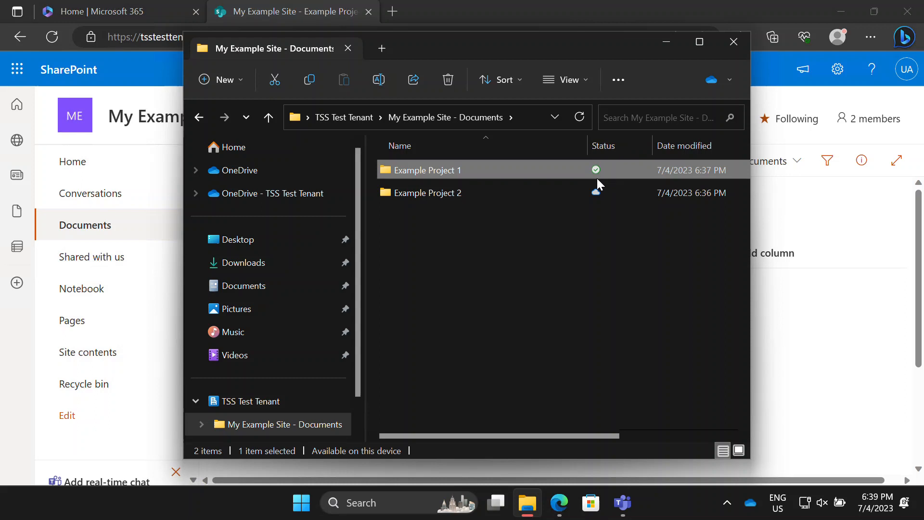
pyautogui.click(599, 191)
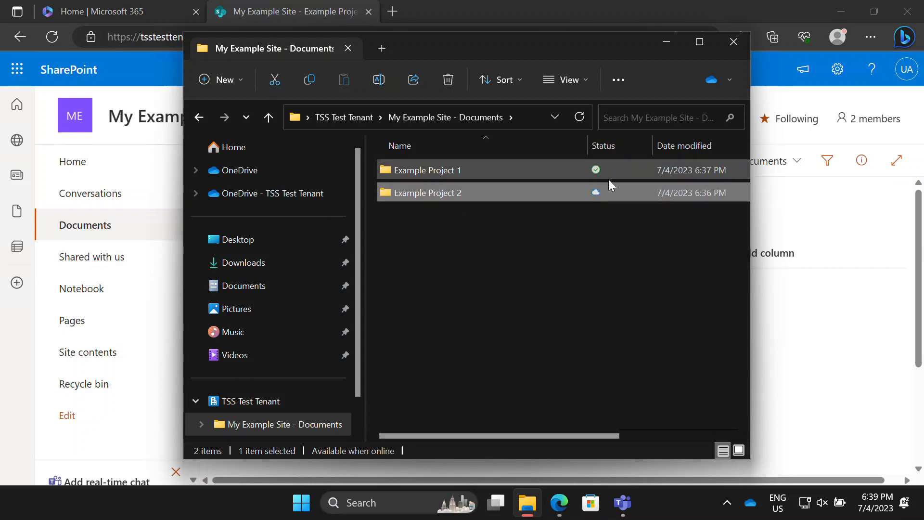
# - Create a text document with the default name in the synced Example Project 1 folder, and review its upload in OneDrive's activity list
pyautogui.doubleClick(567, 170)
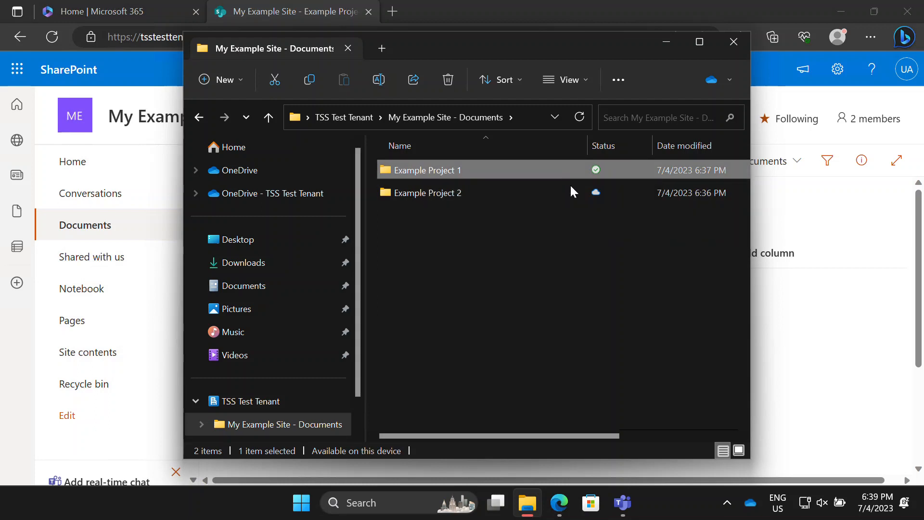
pyautogui.rightClick(449, 260)
pyautogui.moveTo(614, 353)
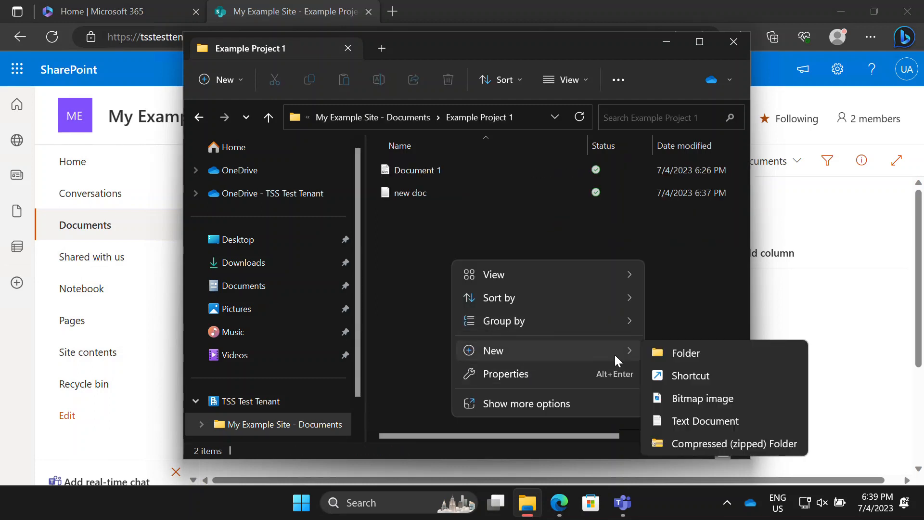
pyautogui.click(676, 420)
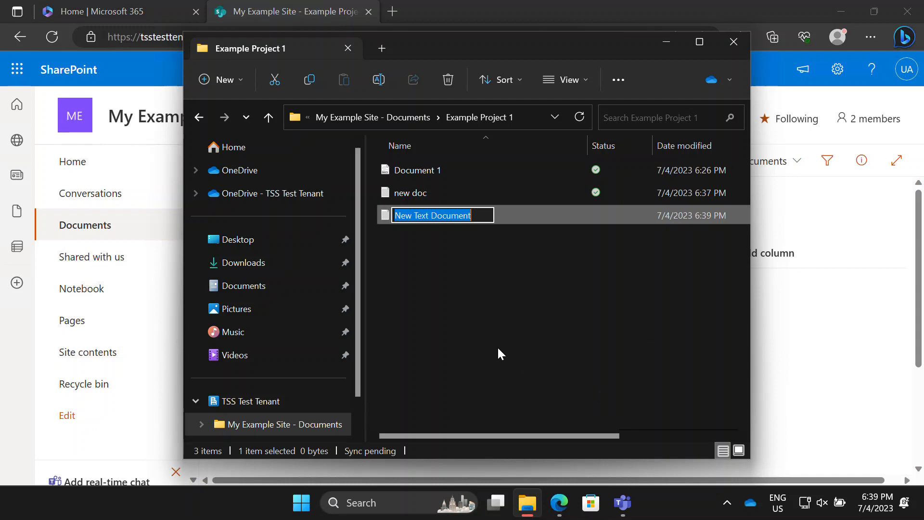
pyautogui.press('Return')
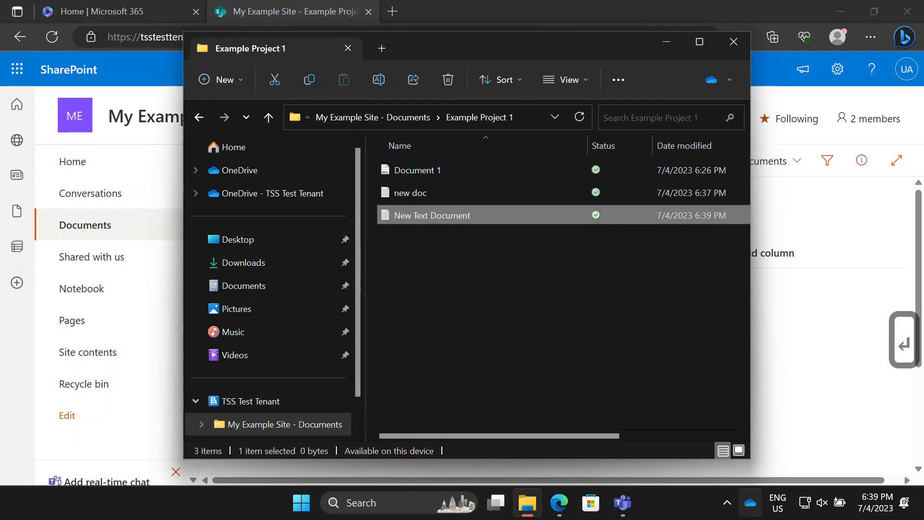
pyautogui.click(751, 503)
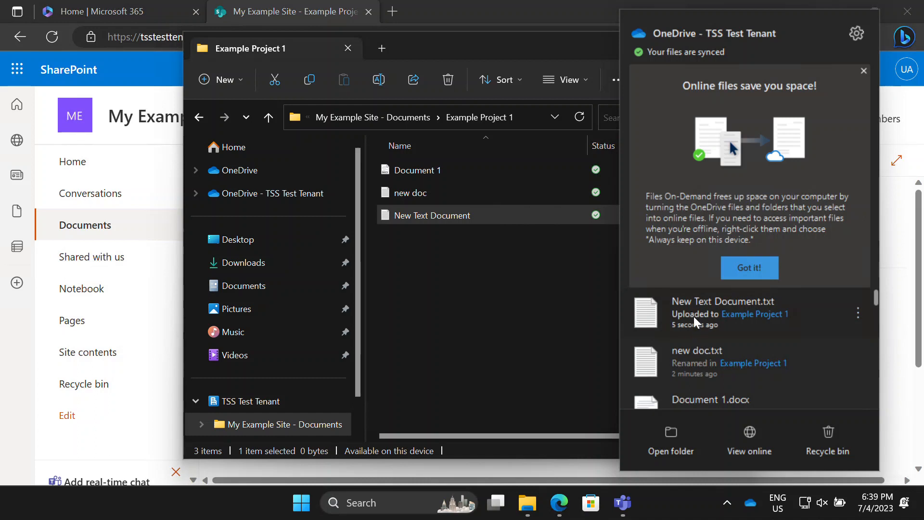
pyautogui.click(778, 279)
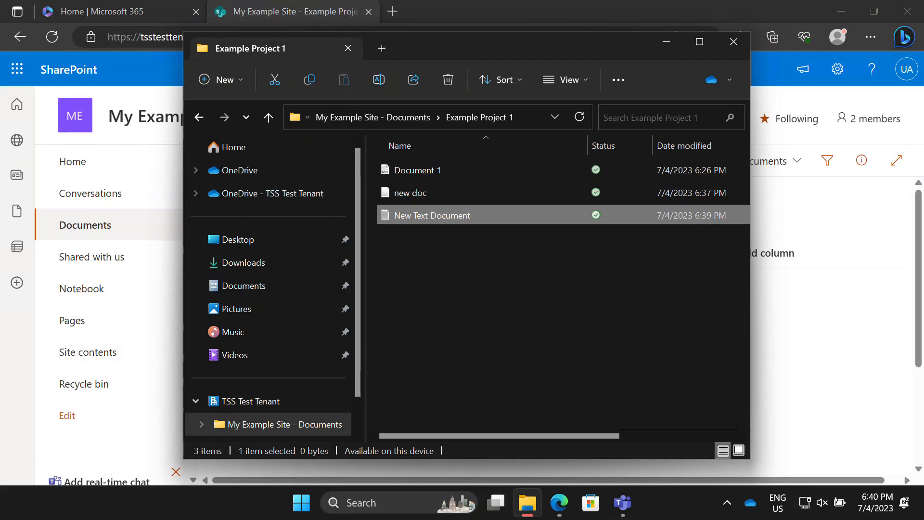
# - Switch to Microsoft Teams and create a public team from scratch named "Demo Team", leaving the description empty
pyautogui.click(623, 503)
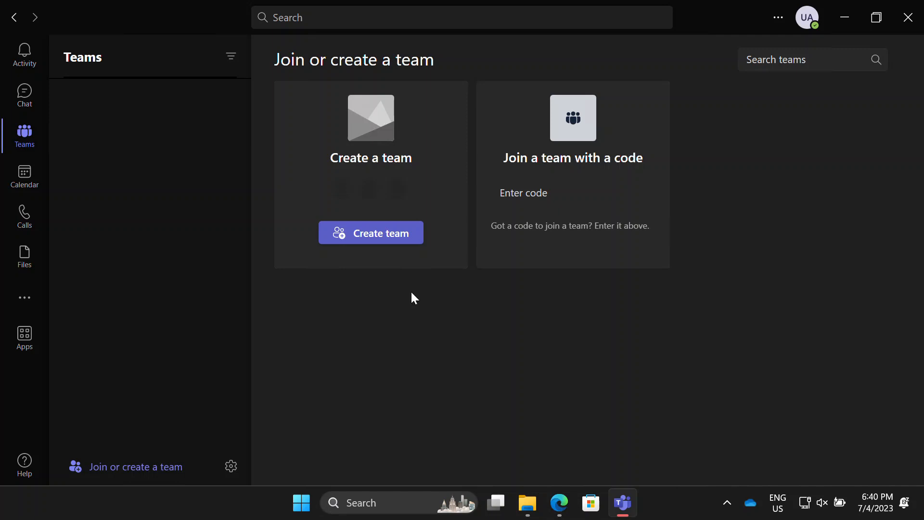
pyautogui.click(384, 236)
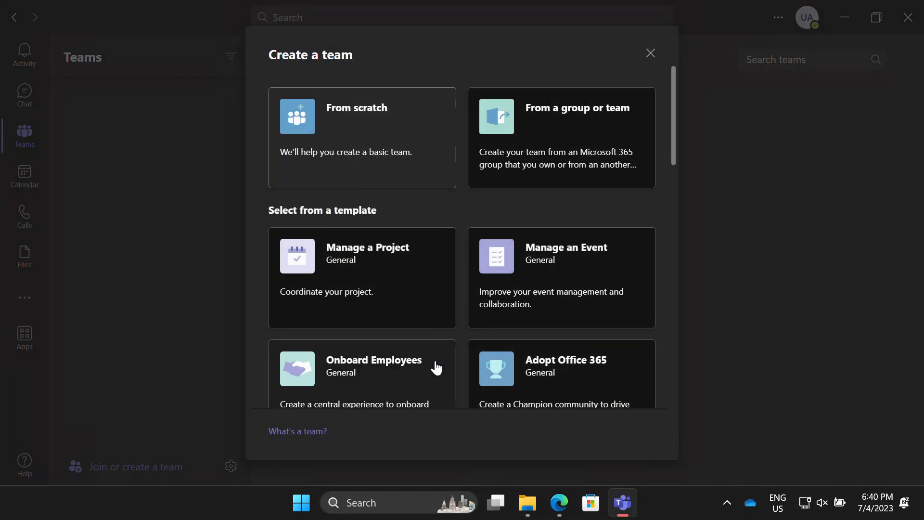
pyautogui.click(383, 154)
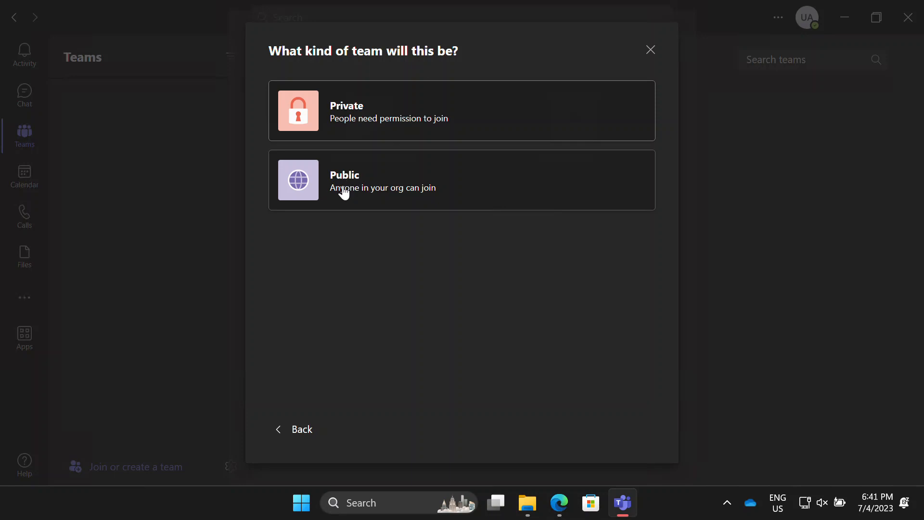
pyautogui.click(343, 191)
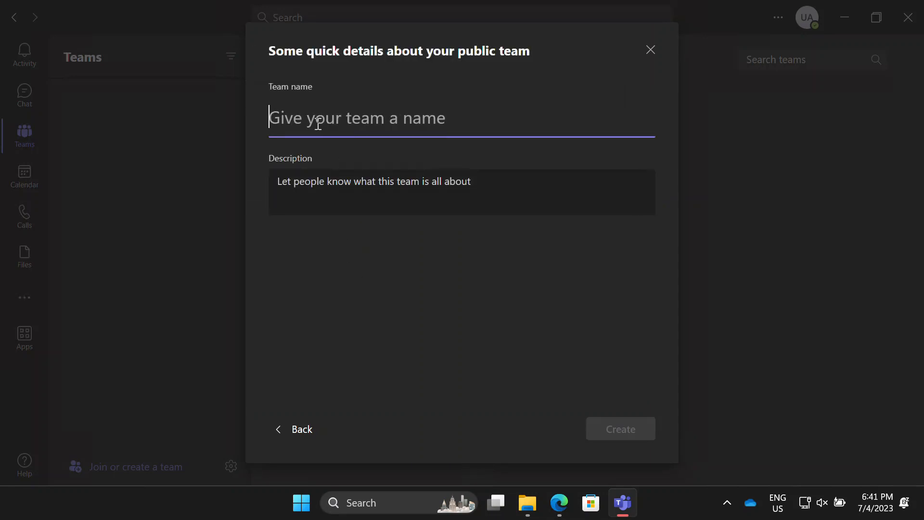
pyautogui.write('De')
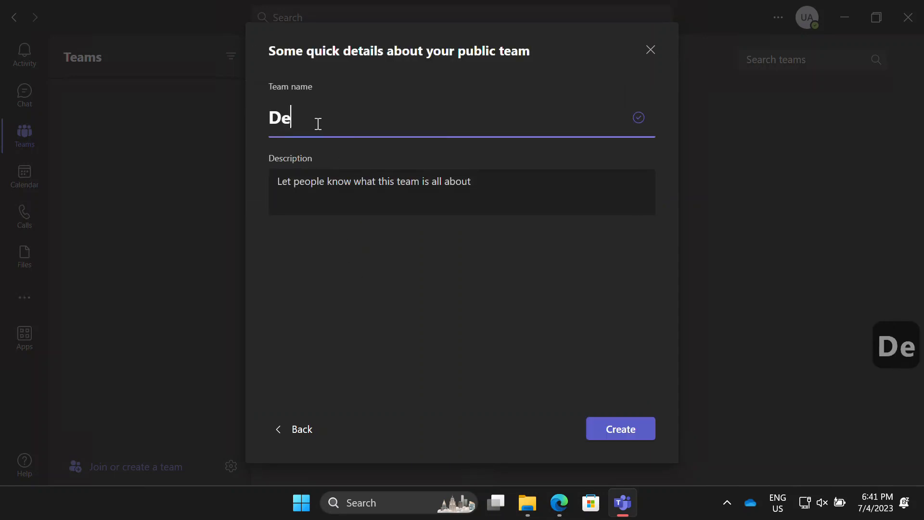
pyautogui.write('mo Team')
pyautogui.press('Return')
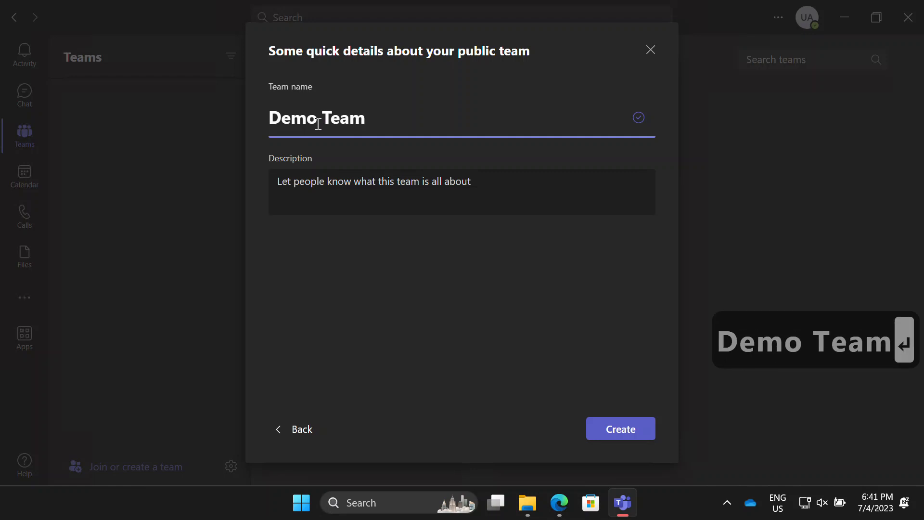
pyautogui.click(361, 181)
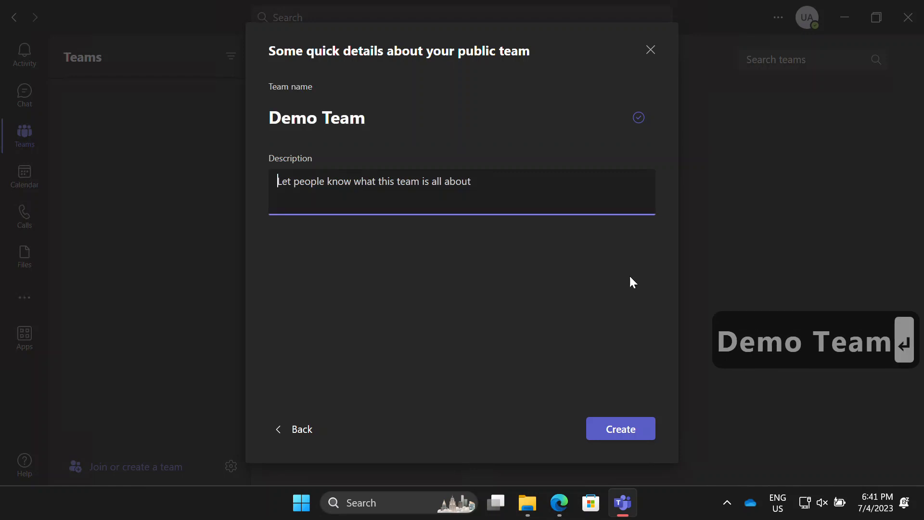
pyautogui.click(602, 433)
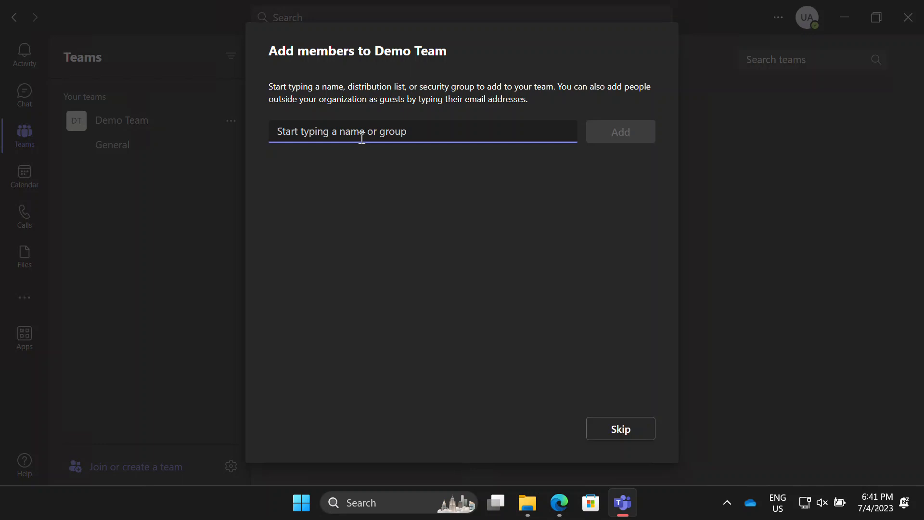
# - Add the TSS Trainer account to Demo Team with the Member role, review the available roles, and finish adding members
pyautogui.write('tss tra')
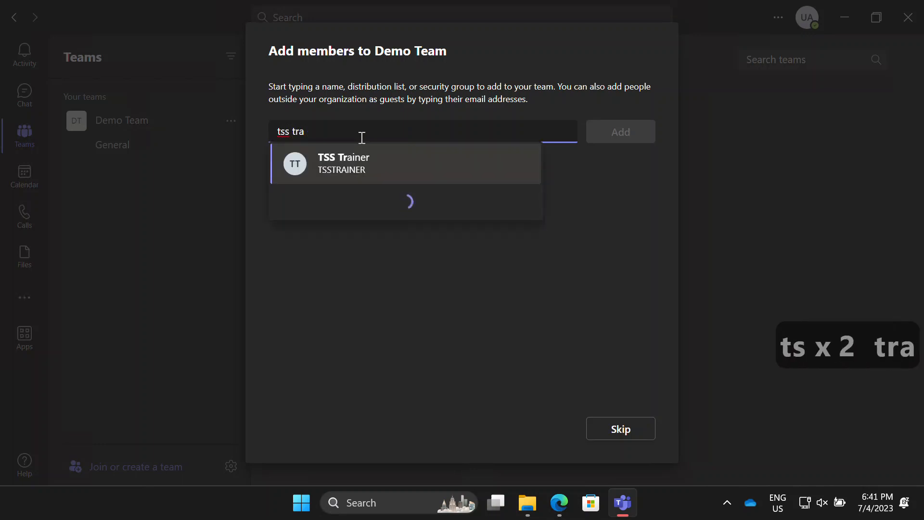
pyautogui.click(368, 179)
pyautogui.click(621, 145)
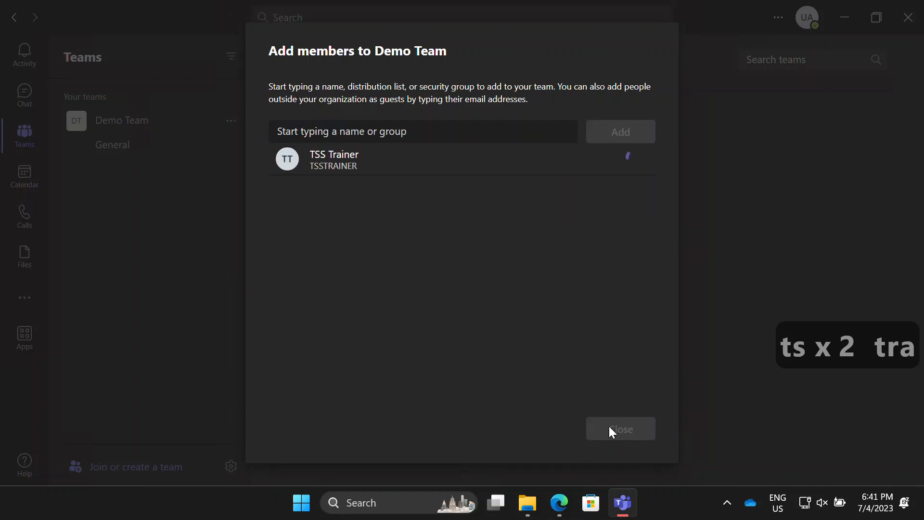
pyautogui.click(608, 176)
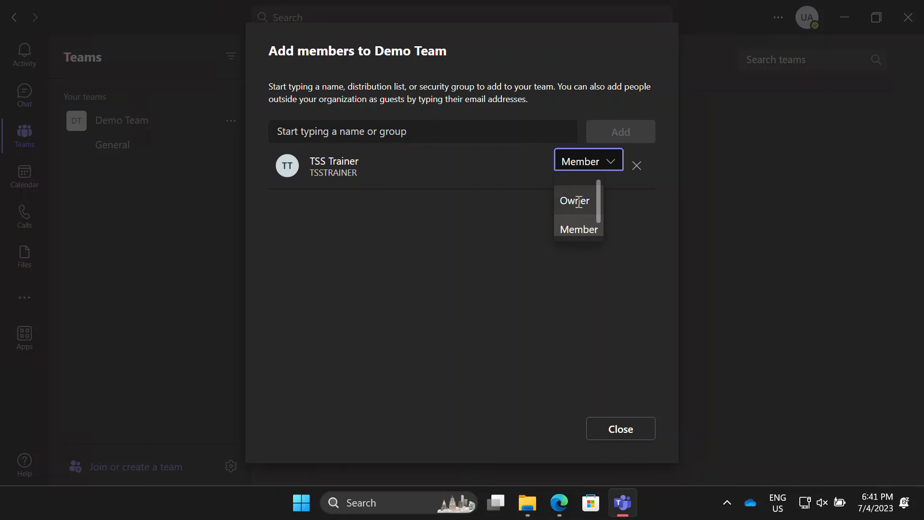
pyautogui.click(625, 351)
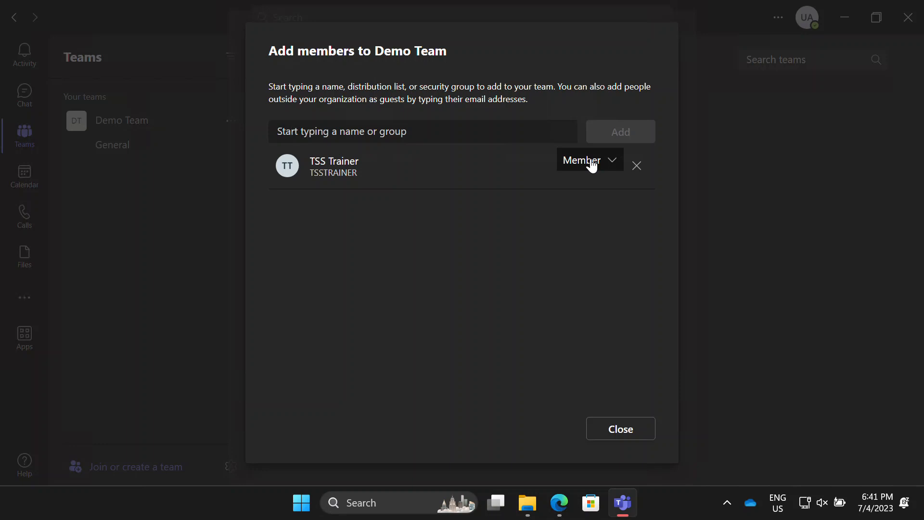
pyautogui.click(602, 431)
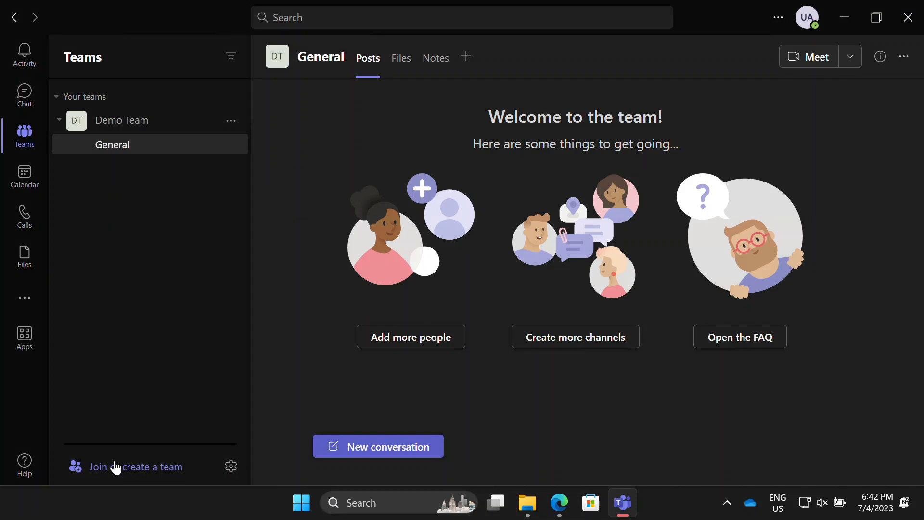
# - Review the options for creating, joining by code, or searching for a team, then return to Demo Team's General channel
pyautogui.click(111, 467)
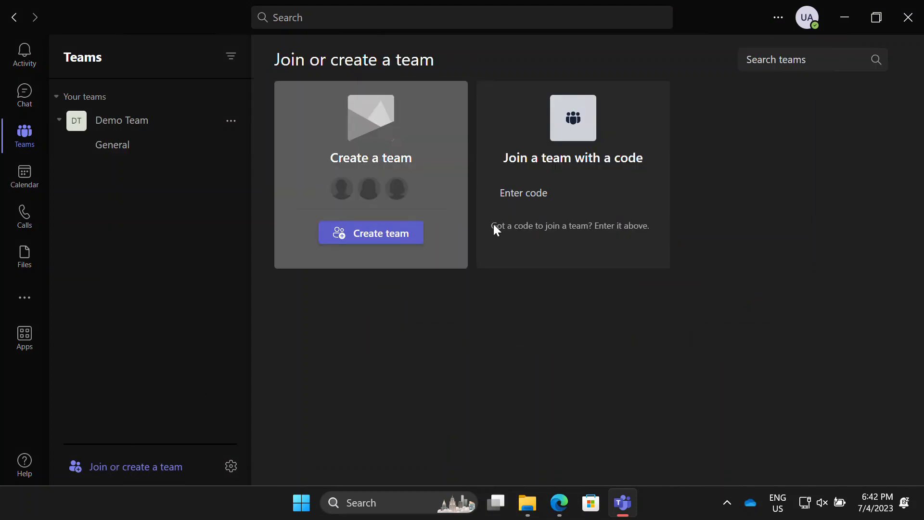
pyautogui.click(569, 189)
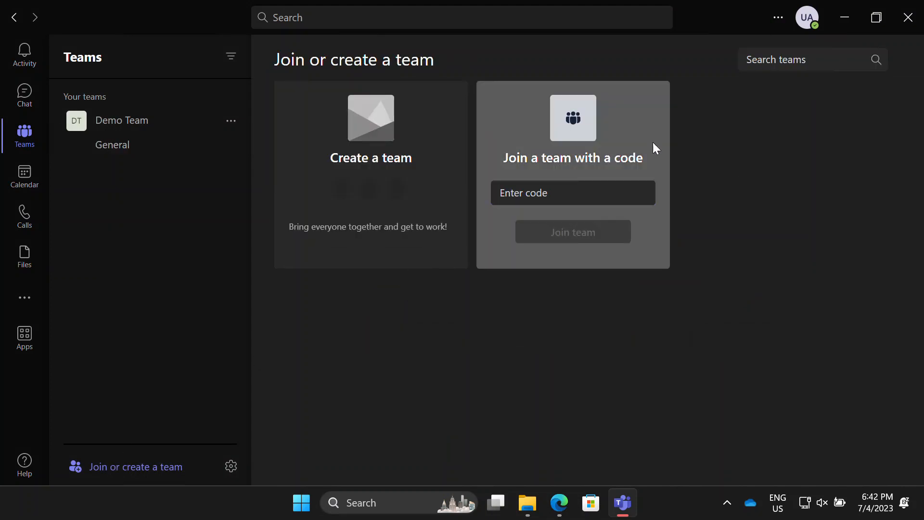
pyautogui.click(792, 60)
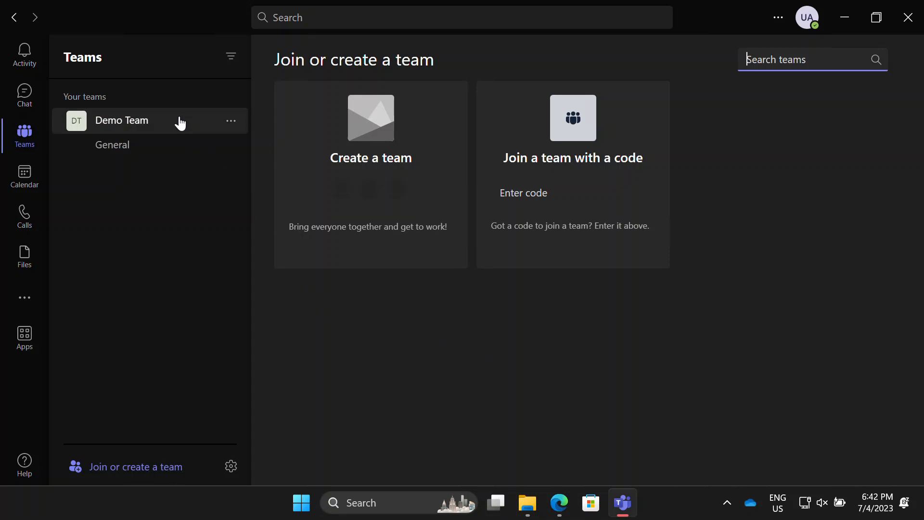
pyautogui.click(138, 128)
pyautogui.click(125, 124)
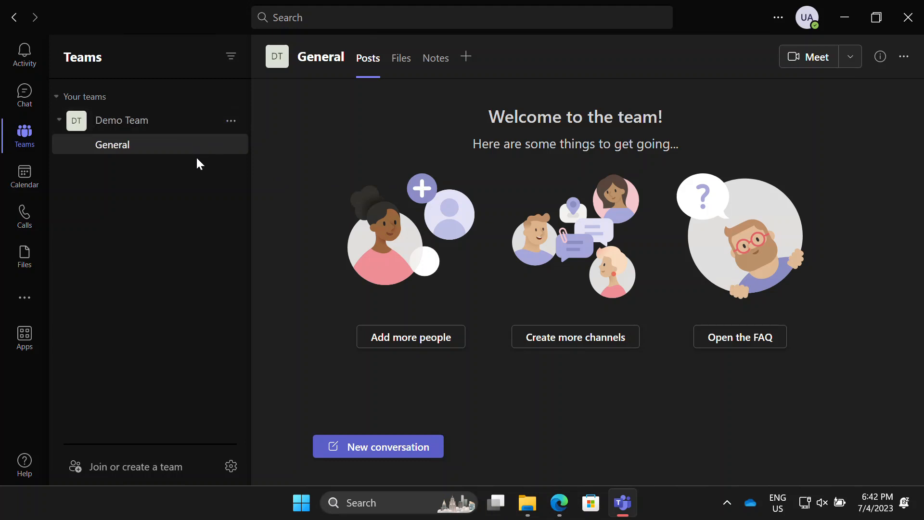
# - Start a conversation in the General channel with the message "Post" and answer it with "reply"
pyautogui.click(388, 447)
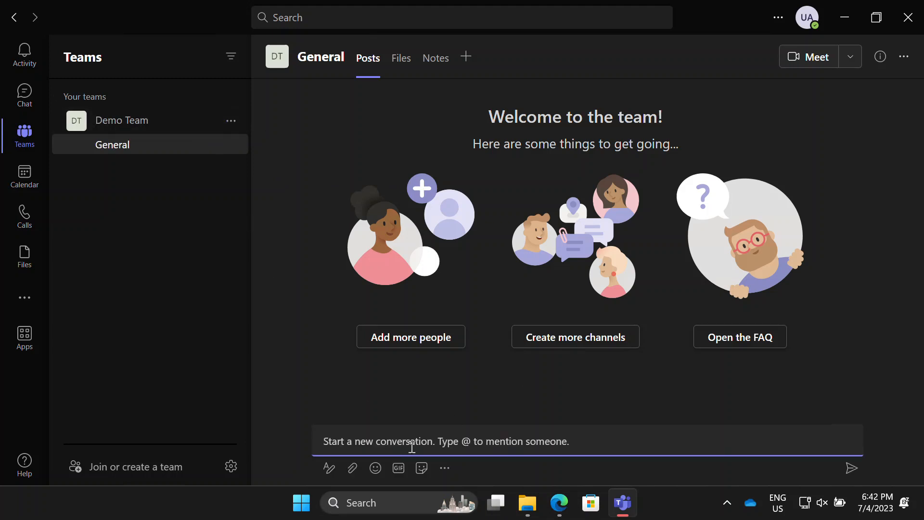
pyautogui.write('Post')
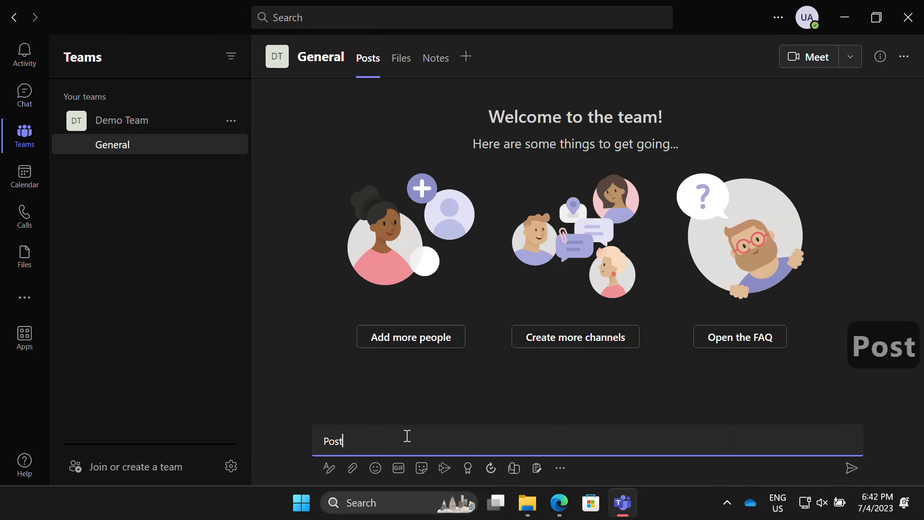
pyautogui.press('Return')
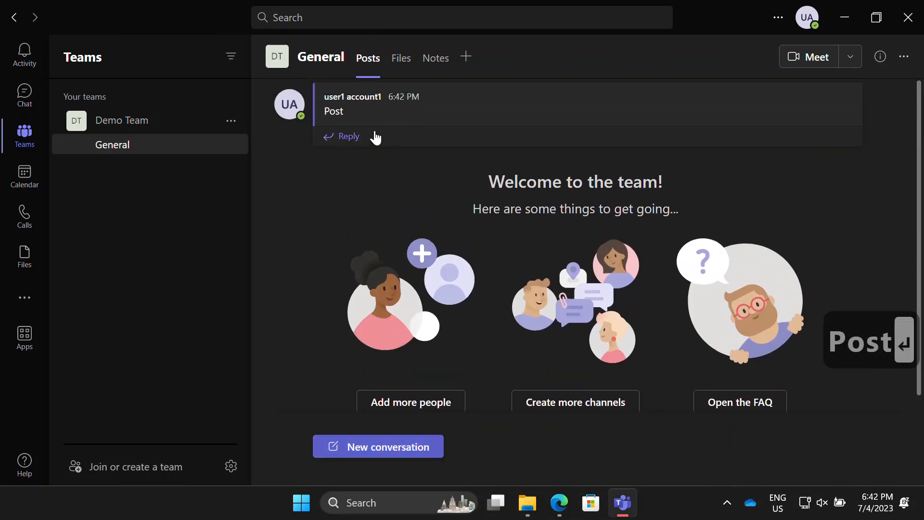
pyautogui.click(347, 136)
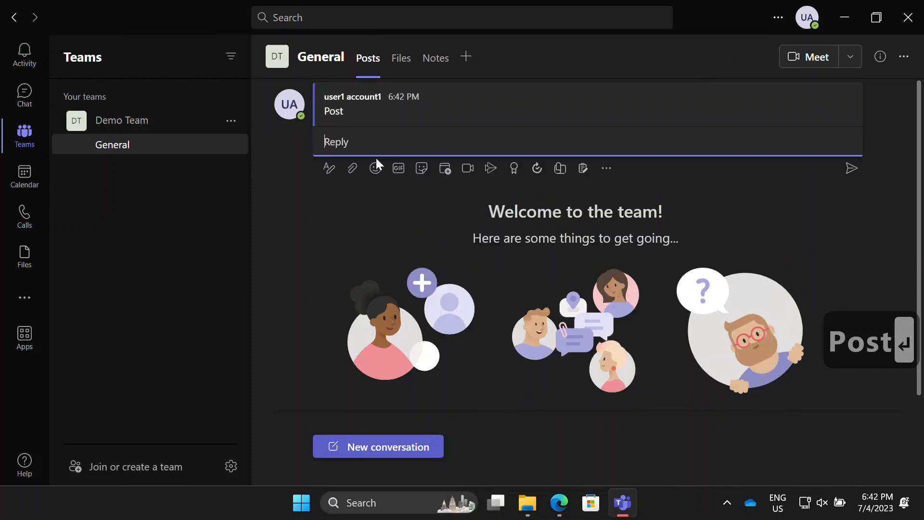
pyautogui.write('reply')
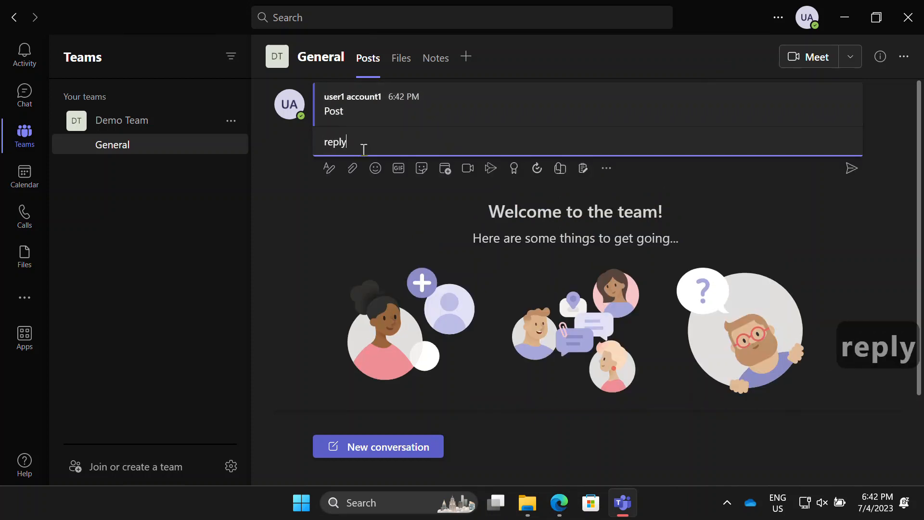
pyautogui.press('Return')
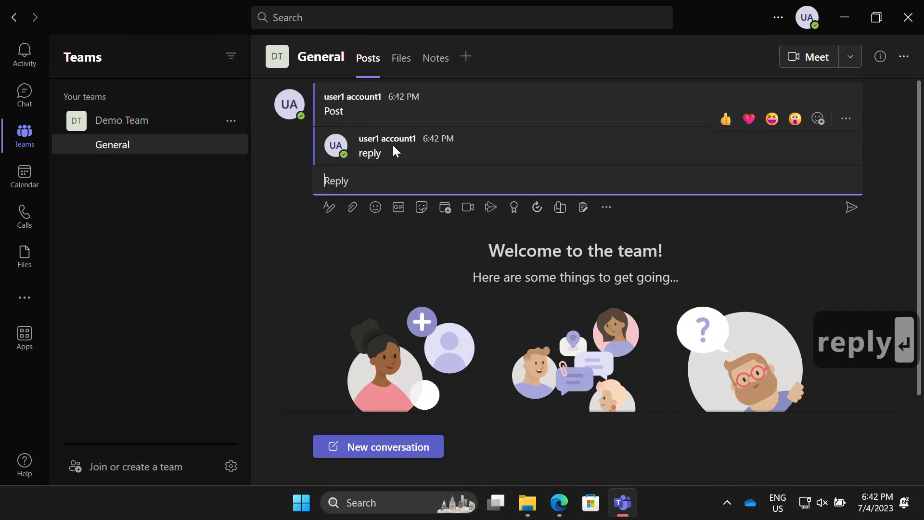
# - Review the General channel's information and Demo Team's full member list, then view the General channel's files
pyautogui.click(888, 56)
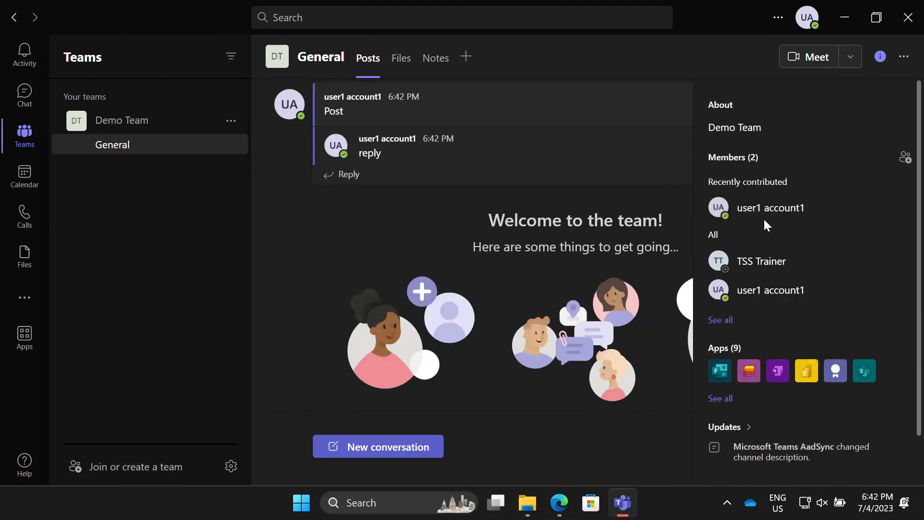
pyautogui.click(730, 320)
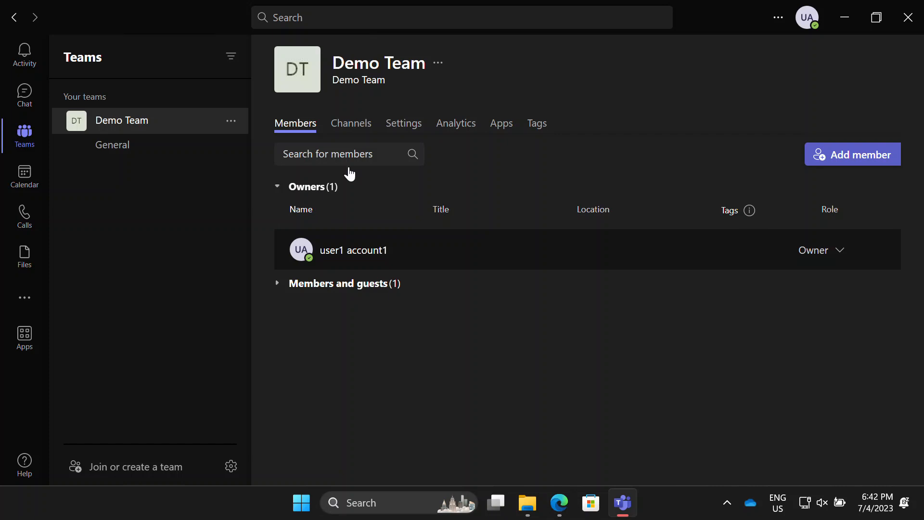
pyautogui.click(166, 148)
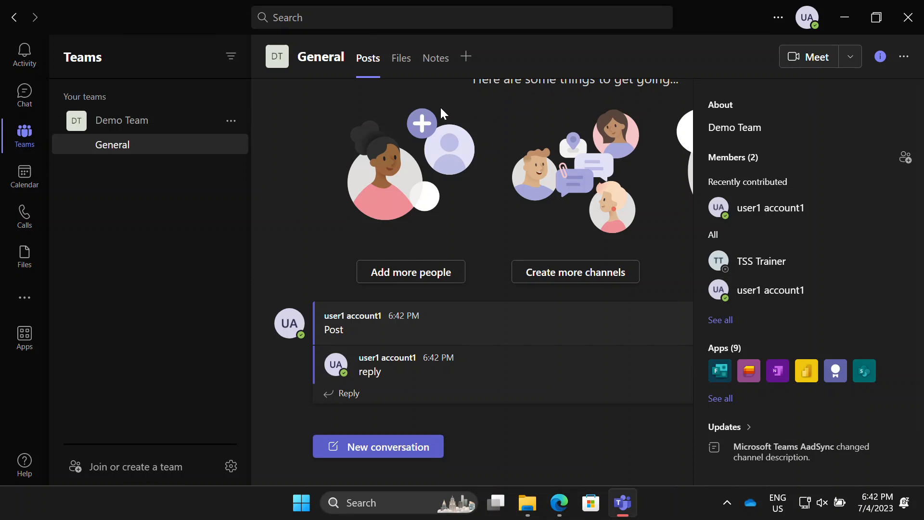
pyautogui.click(397, 72)
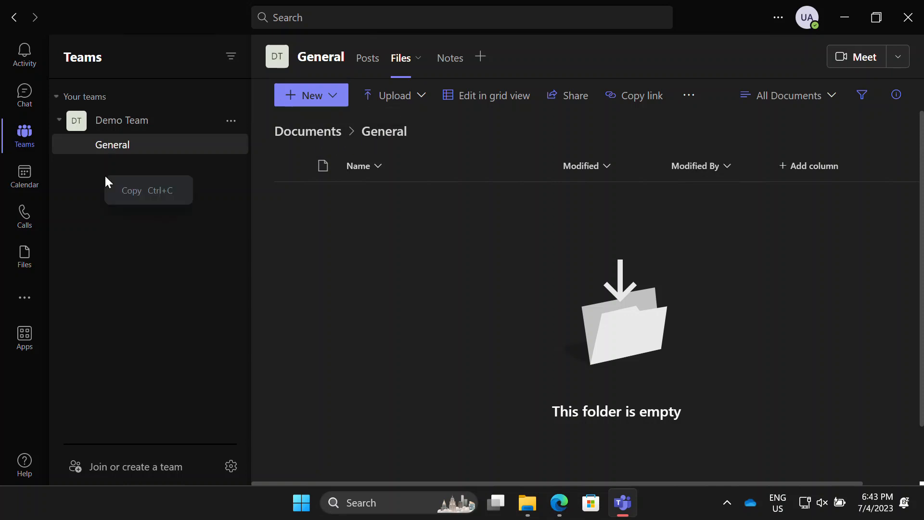
# - Add a channel named "Off topic" to Demo Team with Standard privacy and no description
pyautogui.click(231, 122)
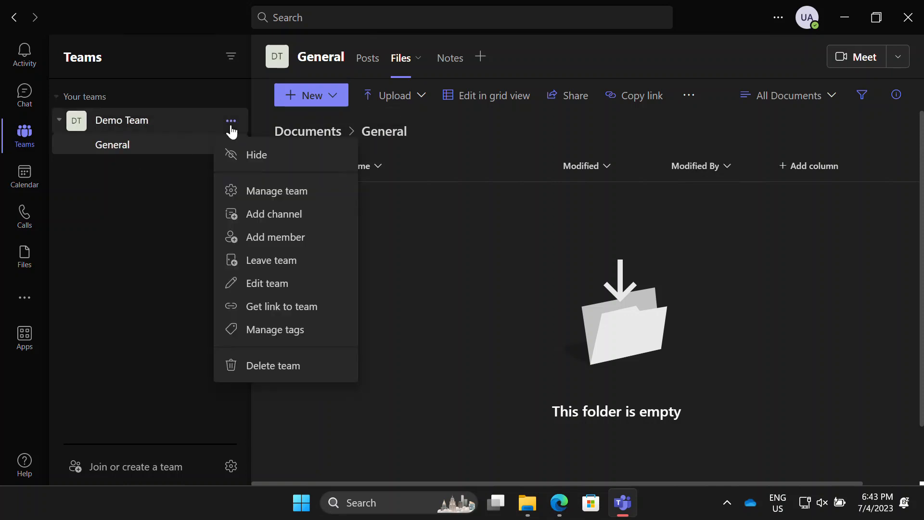
pyautogui.click(285, 213)
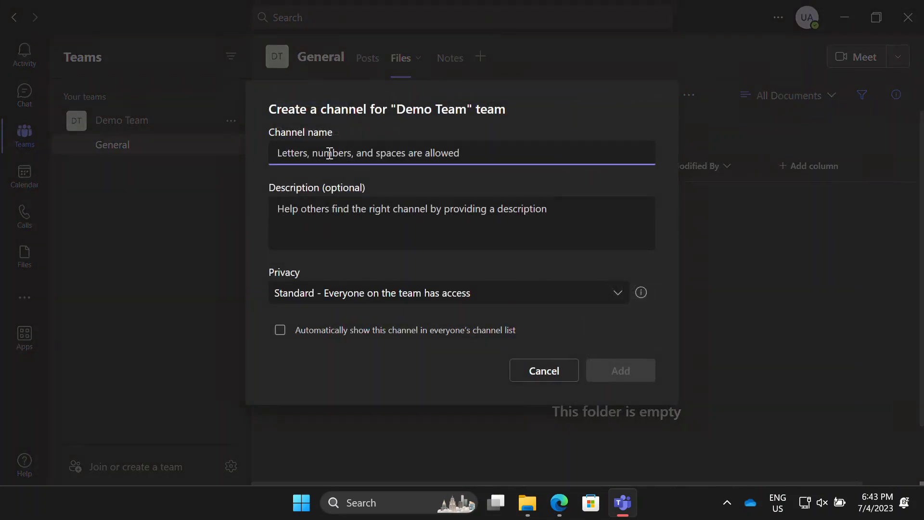
pyautogui.write('Off topic')
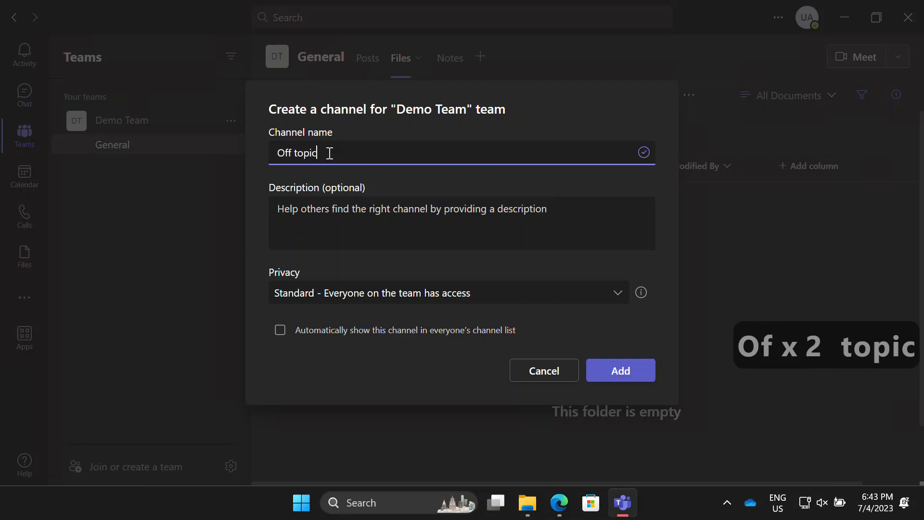
pyautogui.click(448, 299)
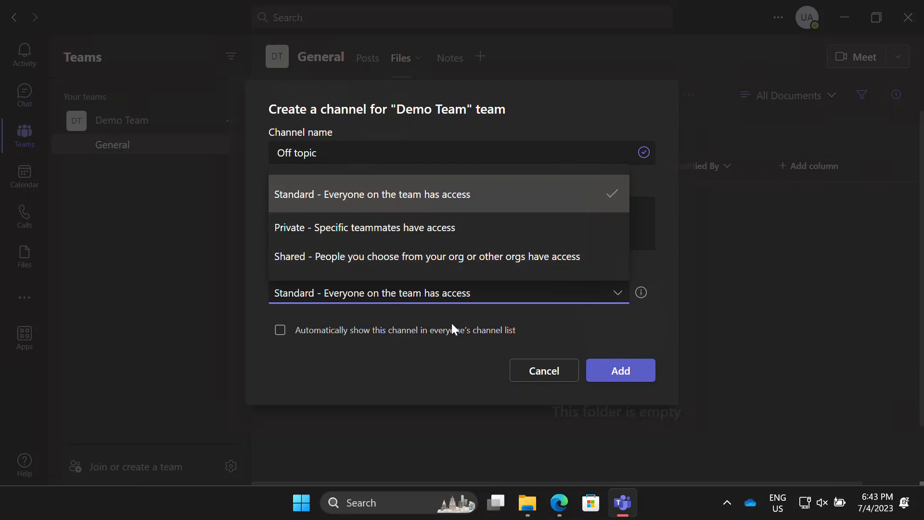
pyautogui.click(446, 355)
pyautogui.click(626, 376)
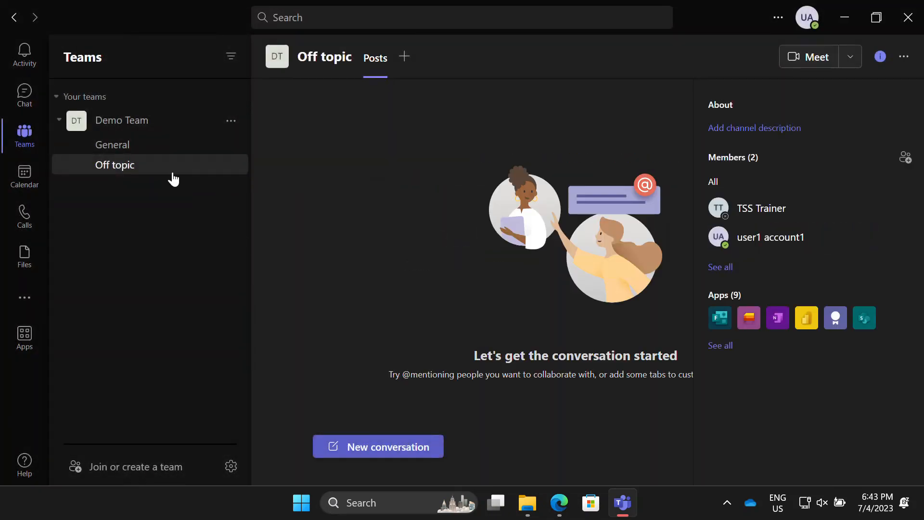
# - Hide the Off topic channel's information, compare its posts with the General channel's, and view the Off topic channel's files
pyautogui.click(877, 58)
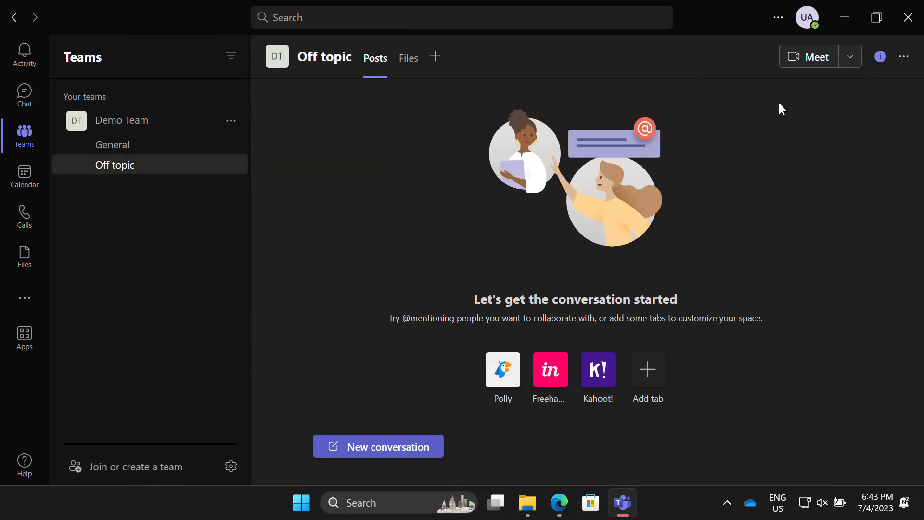
pyautogui.click(192, 146)
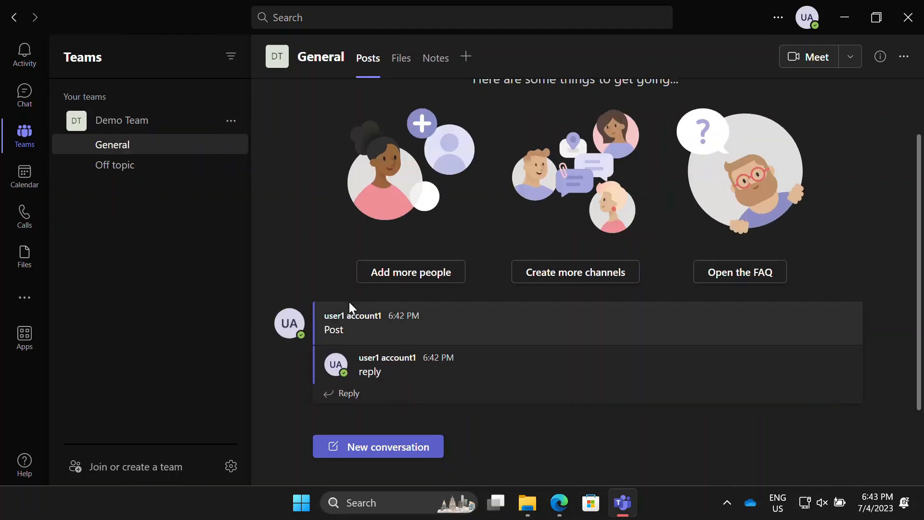
pyautogui.click(156, 164)
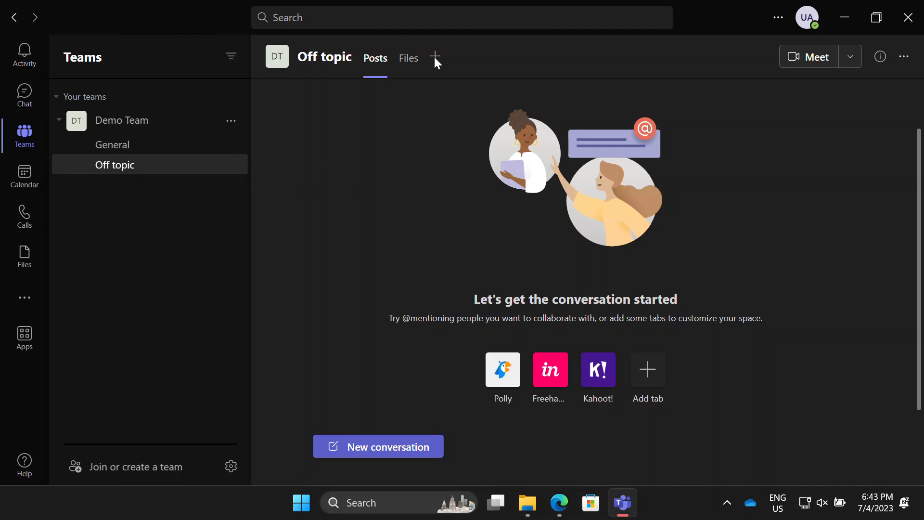
pyautogui.click(407, 60)
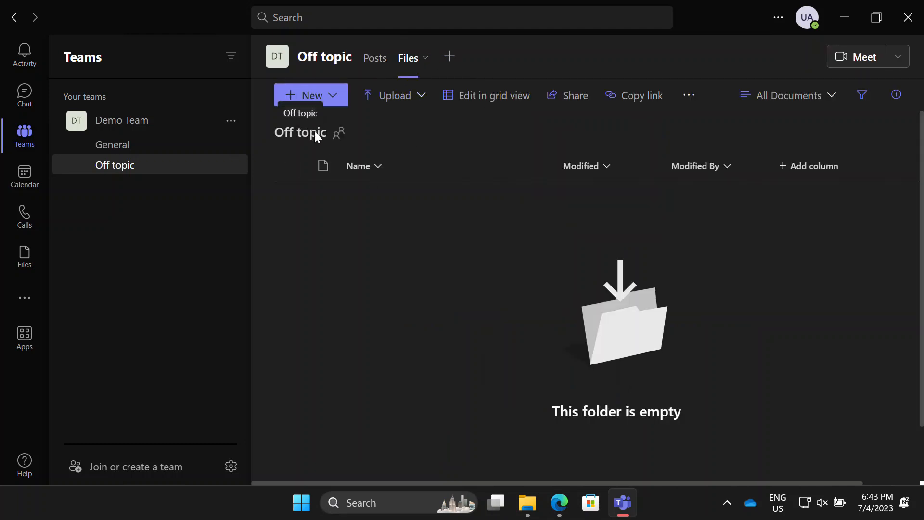
# - From the General channel's files, go up to the team's Documents library and sync it to the computer
pyautogui.click(117, 145)
pyautogui.click(403, 58)
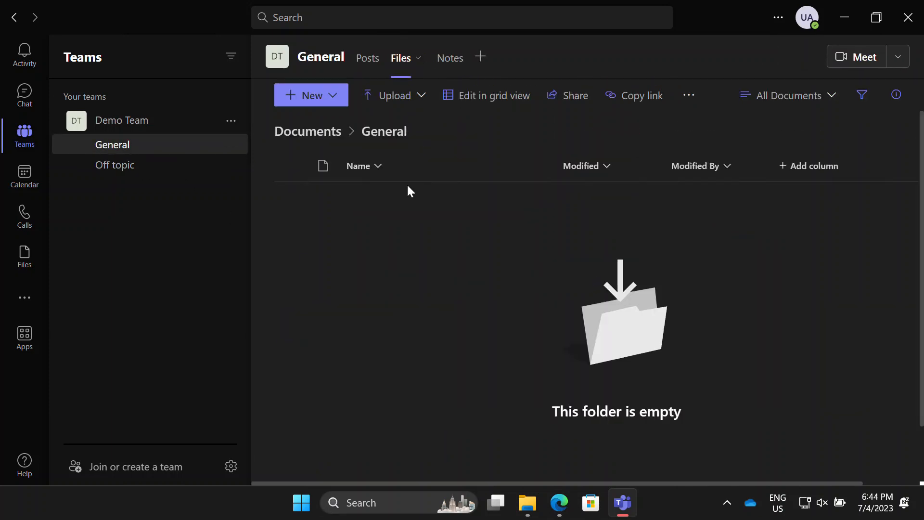
pyautogui.click(323, 139)
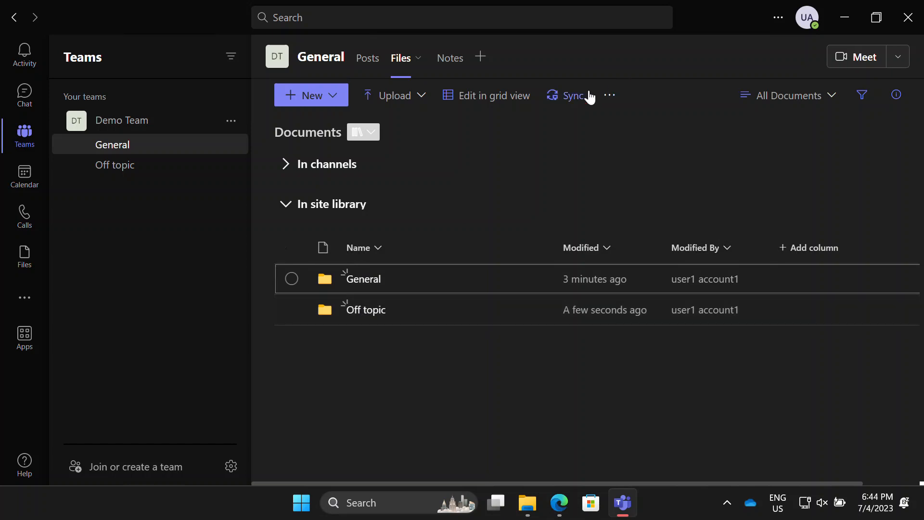
pyautogui.click(577, 97)
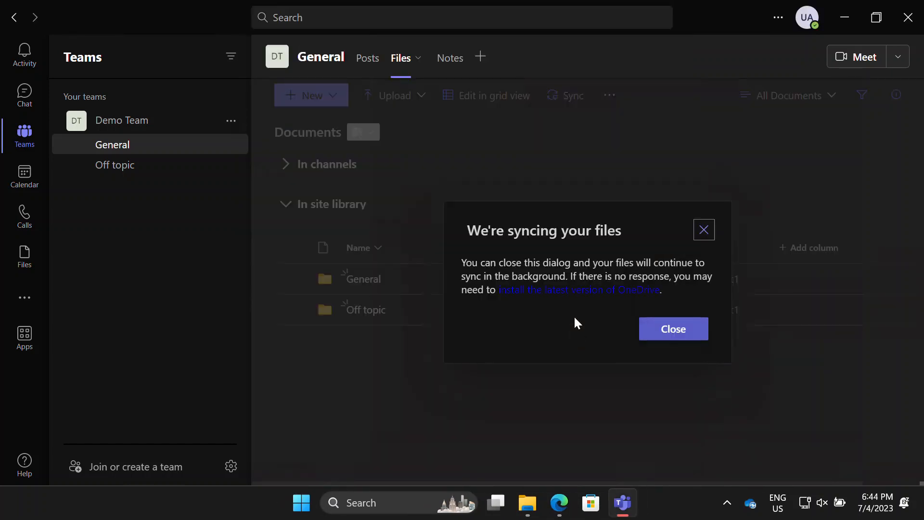
pyautogui.click(672, 332)
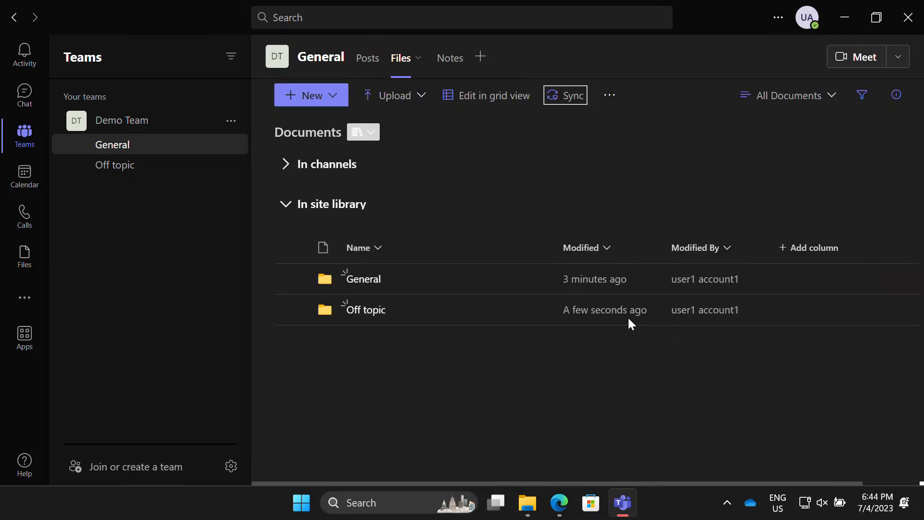
# - Switch to File Explorer, open the synced Demo Team - Documents library, and inspect its General and Off topic folders
pyautogui.click(528, 502)
pyautogui.scroll(-1, 321, 292)
pyautogui.scroll(-1, 321, 294)
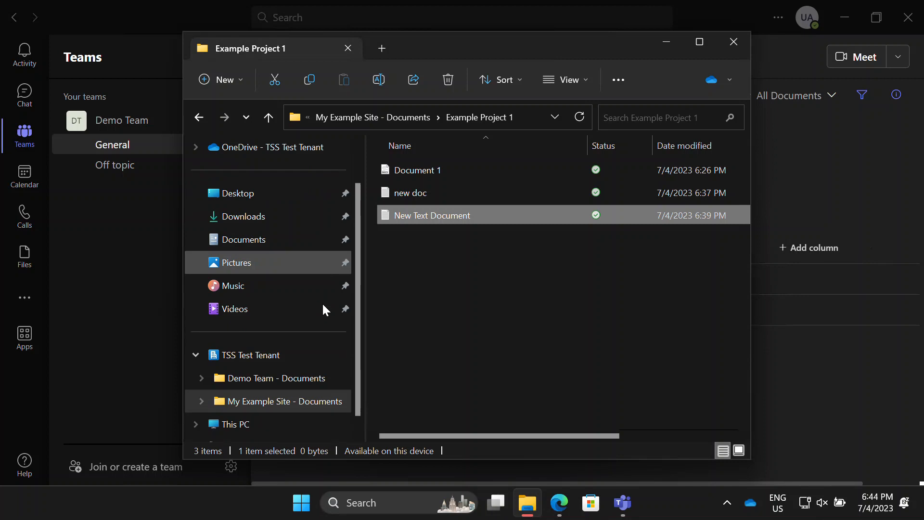
pyautogui.click(288, 379)
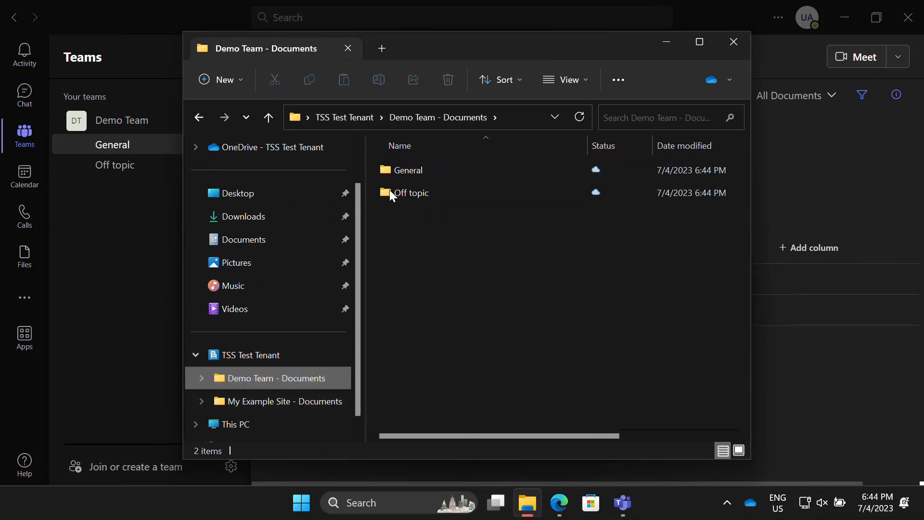
pyautogui.click(402, 177)
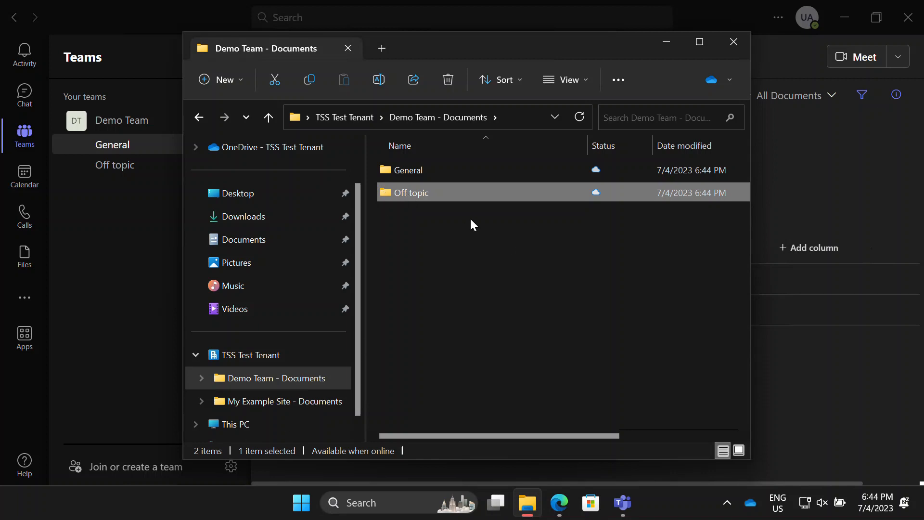
# - Open the Project 1 folder in OneDrive - TSS Test Tenant and cut the file "my document"
pyautogui.scroll(2, 278, 197)
pyautogui.click(284, 198)
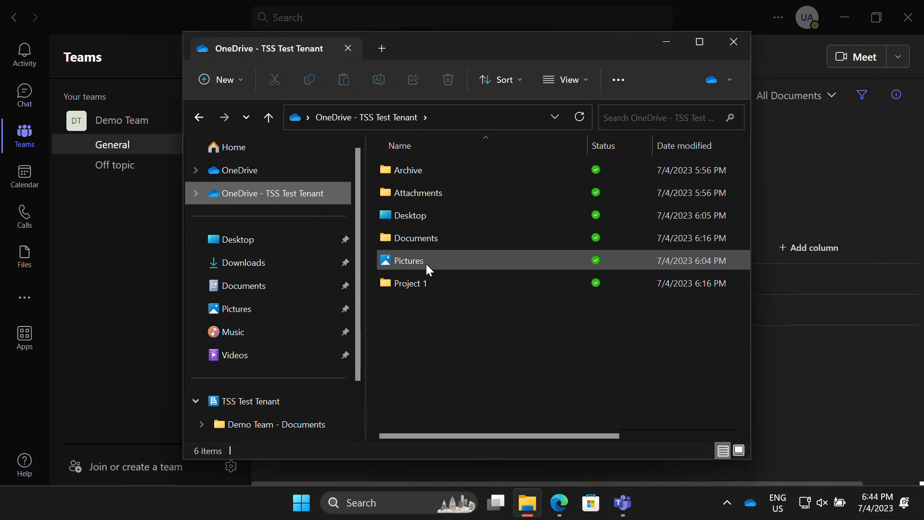
pyautogui.doubleClick(418, 283)
pyautogui.click(440, 171)
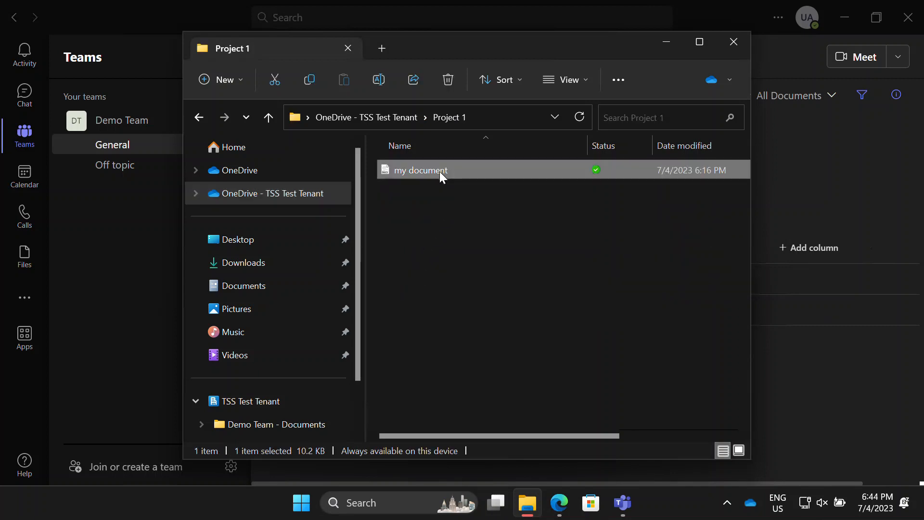
pyautogui.rightClick(430, 175)
pyautogui.moveTo(462, 256)
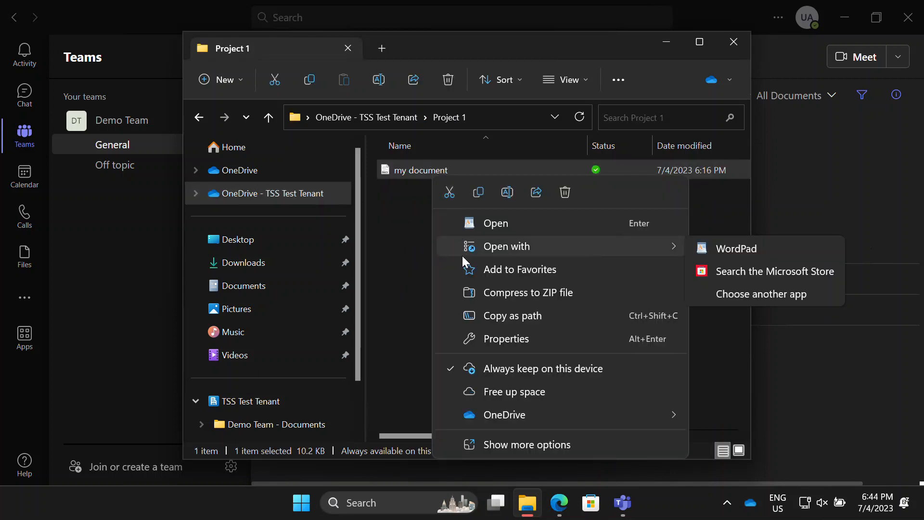
pyautogui.click(449, 195)
pyautogui.rightClick(440, 172)
pyautogui.click(465, 180)
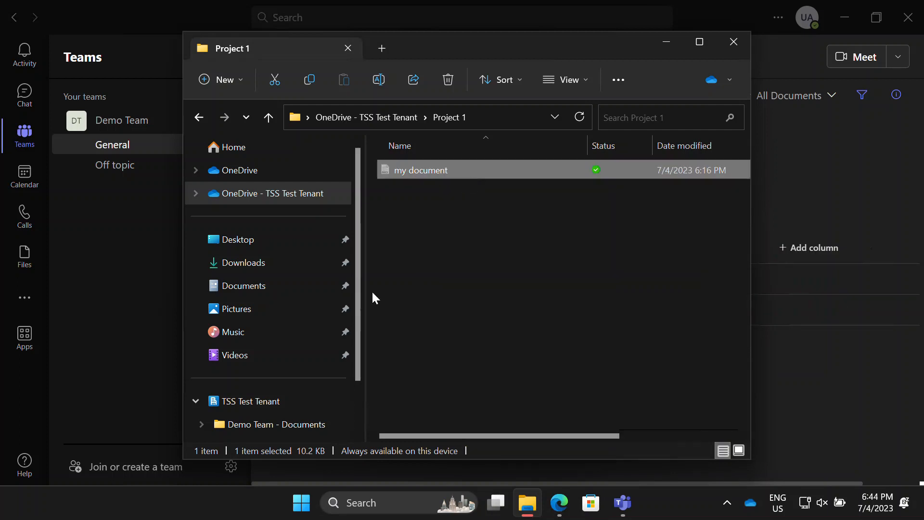
# - Paste the cut document into the General folder of the synced Demo Team - Documents library, and return to the library's top level
pyautogui.click(269, 425)
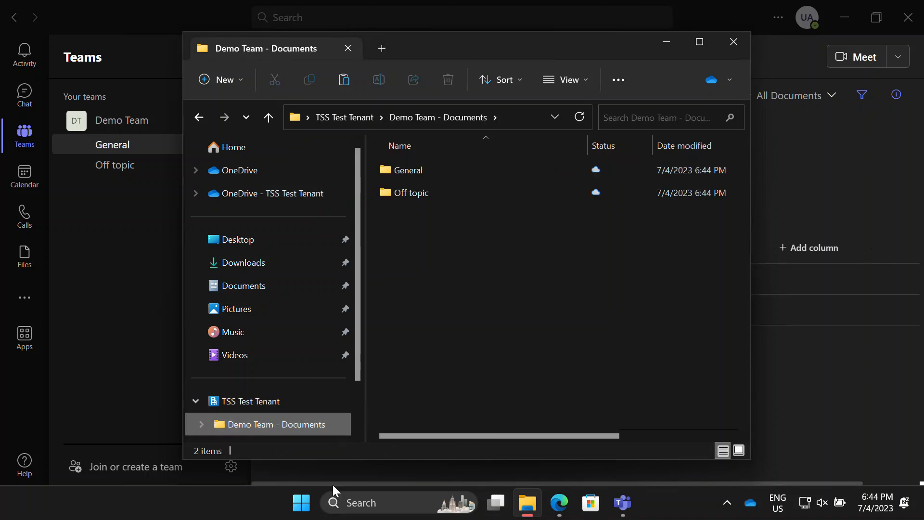
pyautogui.doubleClick(444, 169)
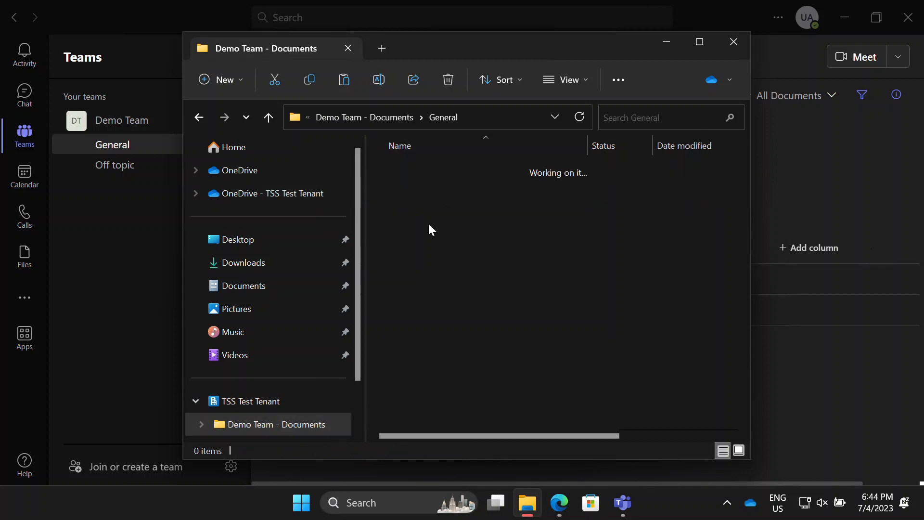
pyautogui.rightClick(453, 220)
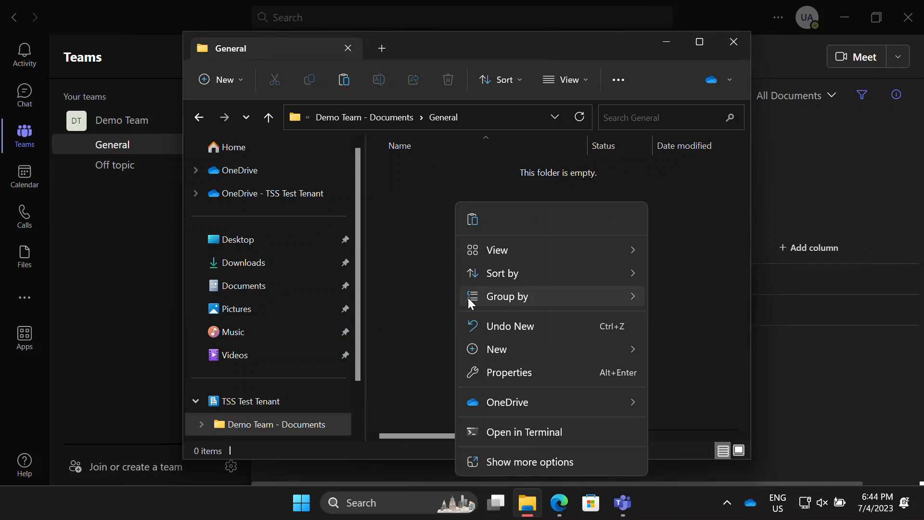
pyautogui.click(476, 219)
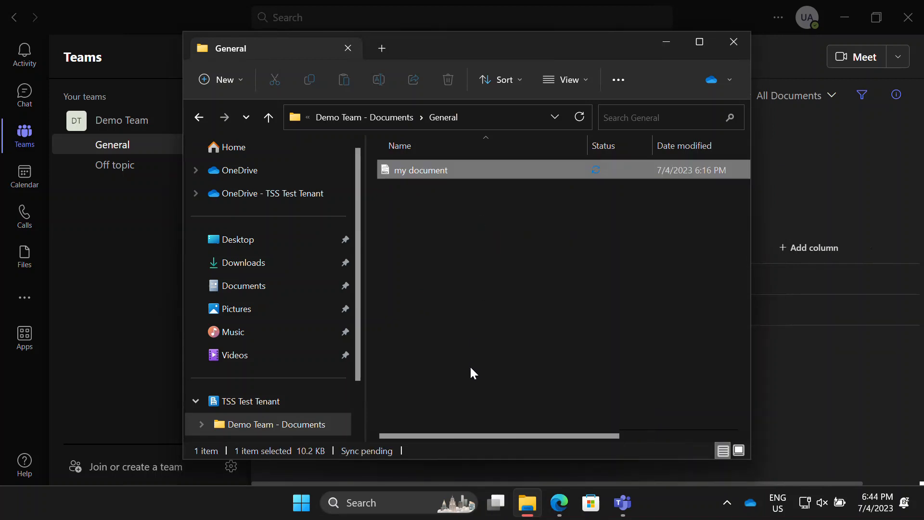
pyautogui.click(472, 370)
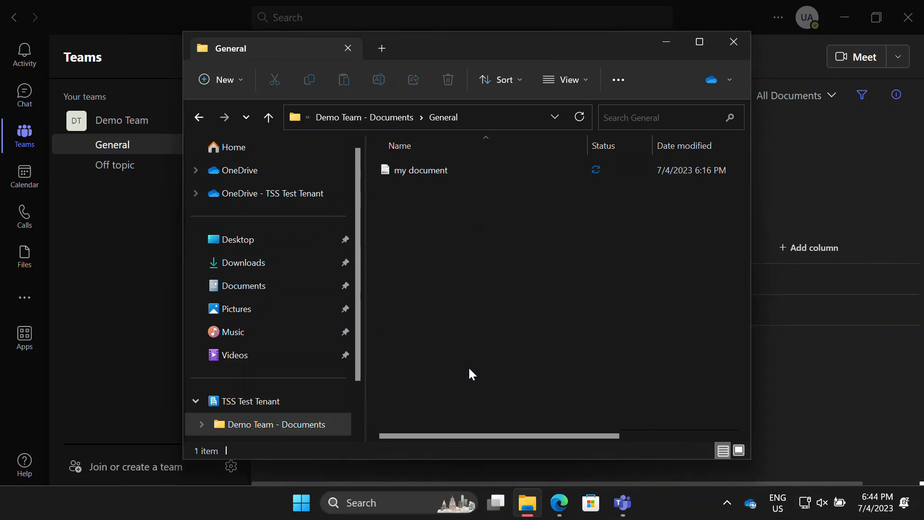
pyautogui.click(271, 433)
pyautogui.scroll(-1, 267, 419)
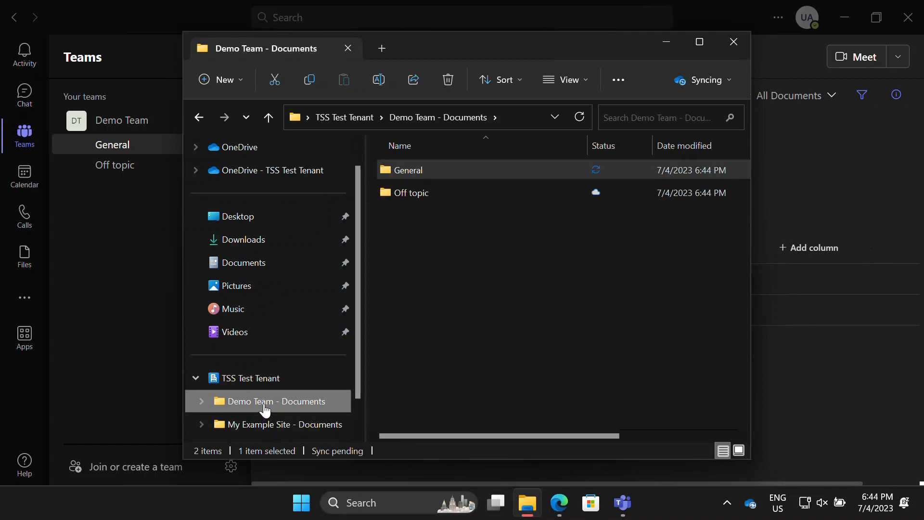
# - Switch to Teams, open my document.docx from the General channel's files, and close it again after viewing
pyautogui.click(140, 270)
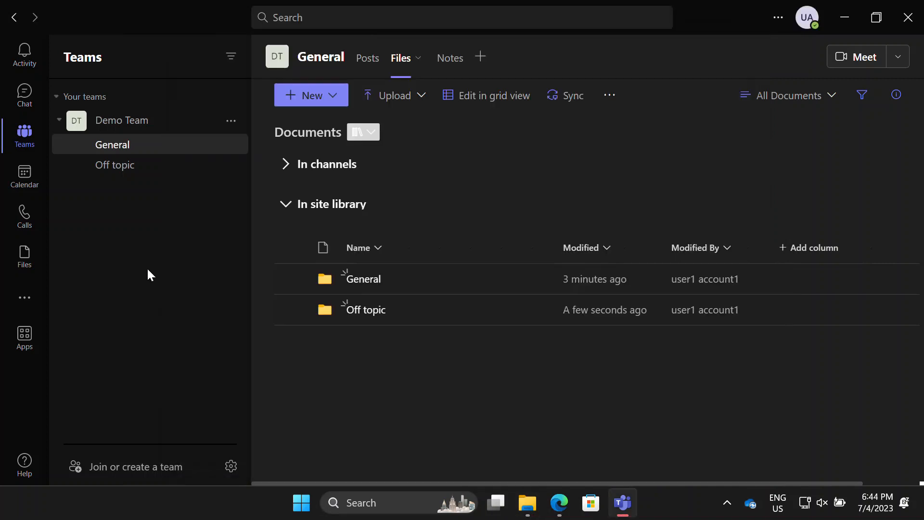
pyautogui.click(138, 150)
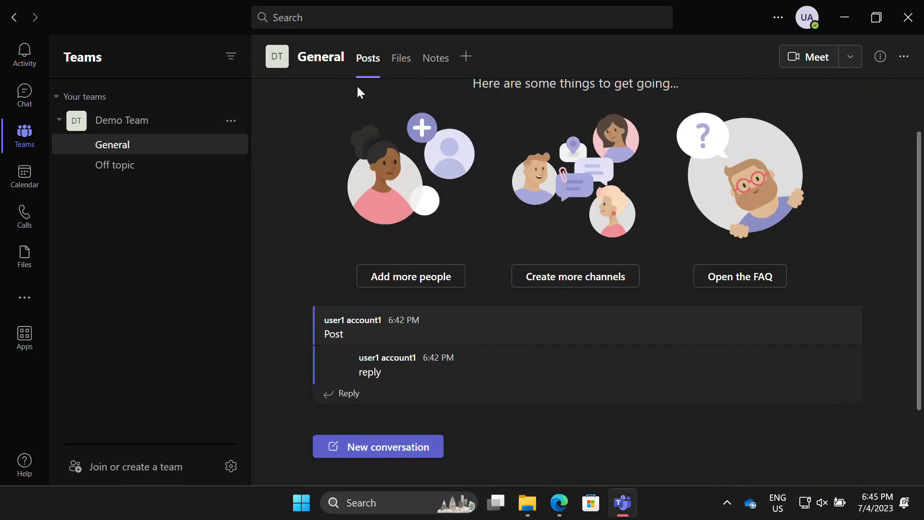
pyautogui.click(401, 59)
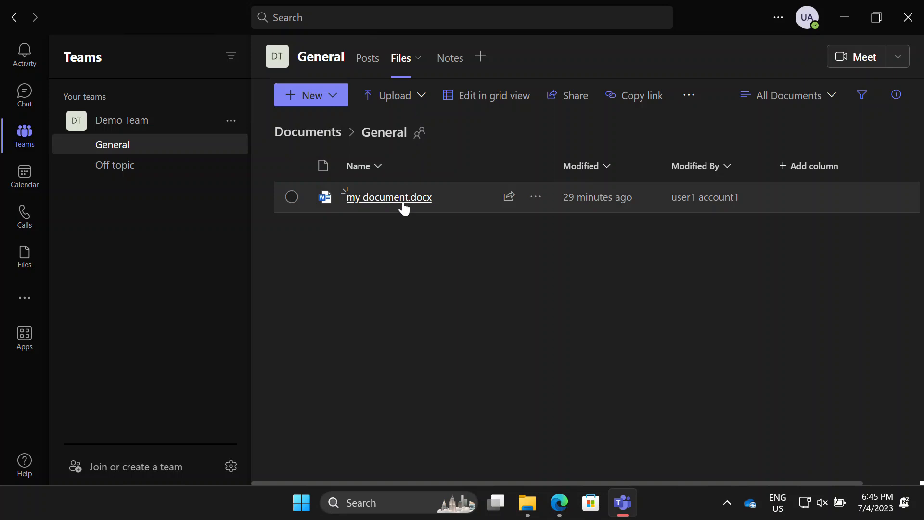
pyautogui.click(408, 205)
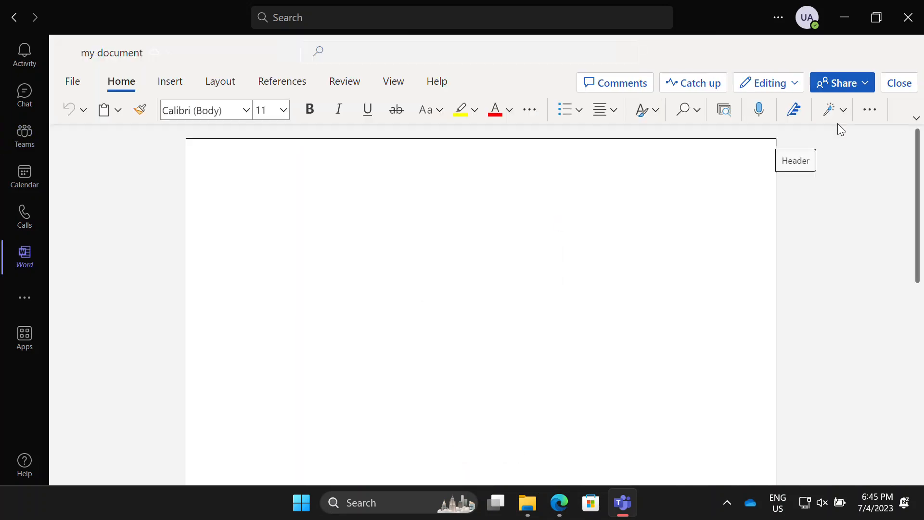
pyautogui.click(899, 83)
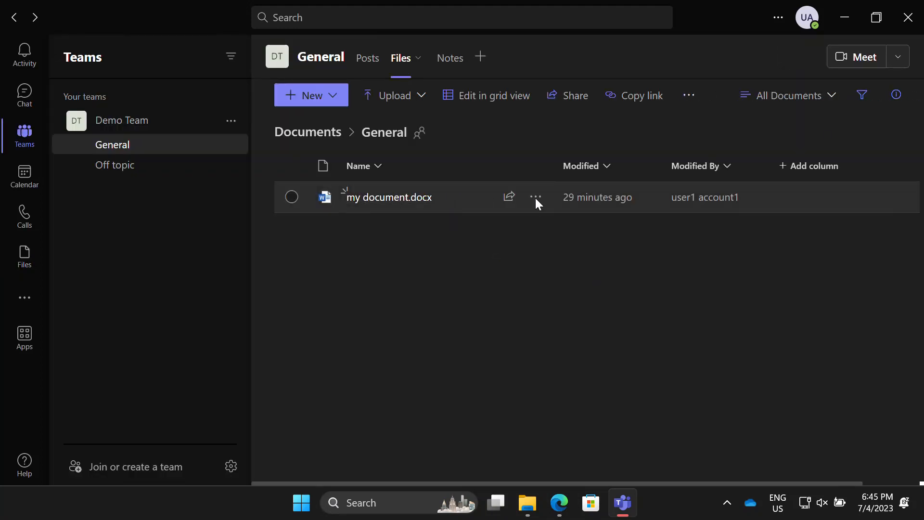
# - Review the available actions and opening choices for my document.docx, and dismiss them without choosing any
pyautogui.click(535, 198)
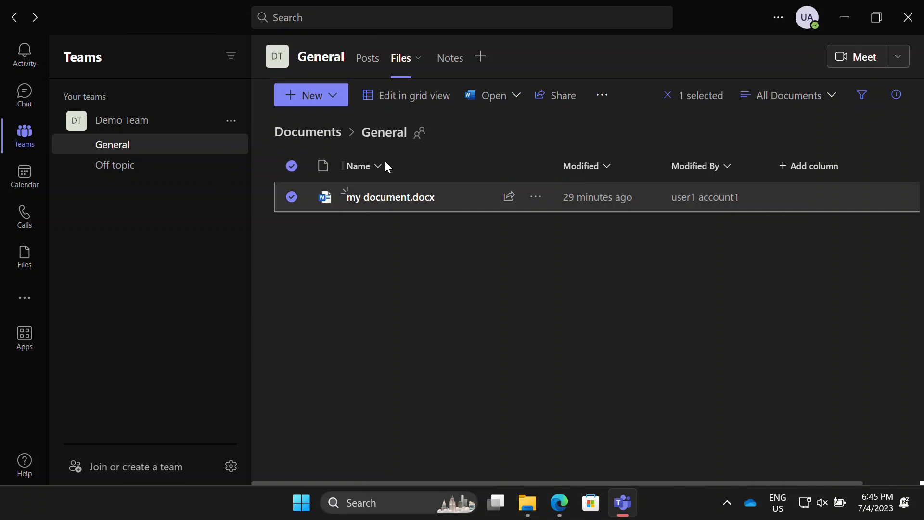
pyautogui.click(535, 197)
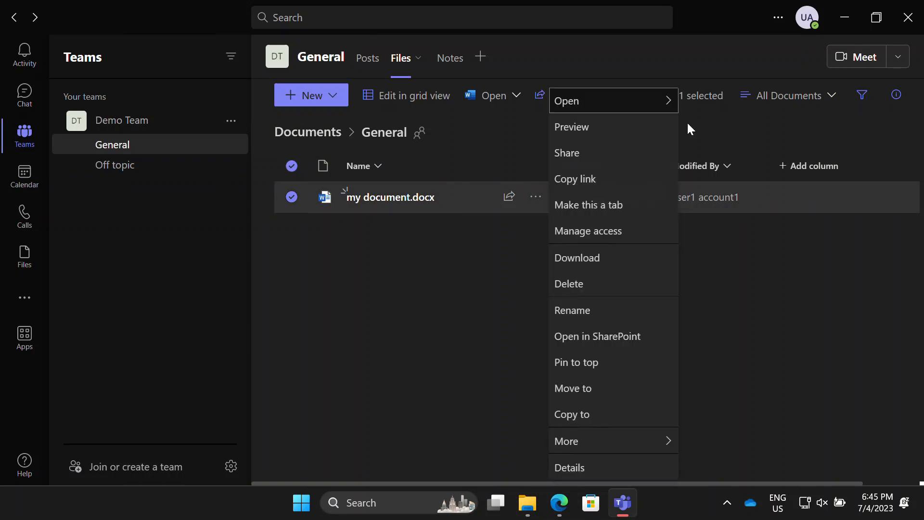
pyautogui.moveTo(662, 95)
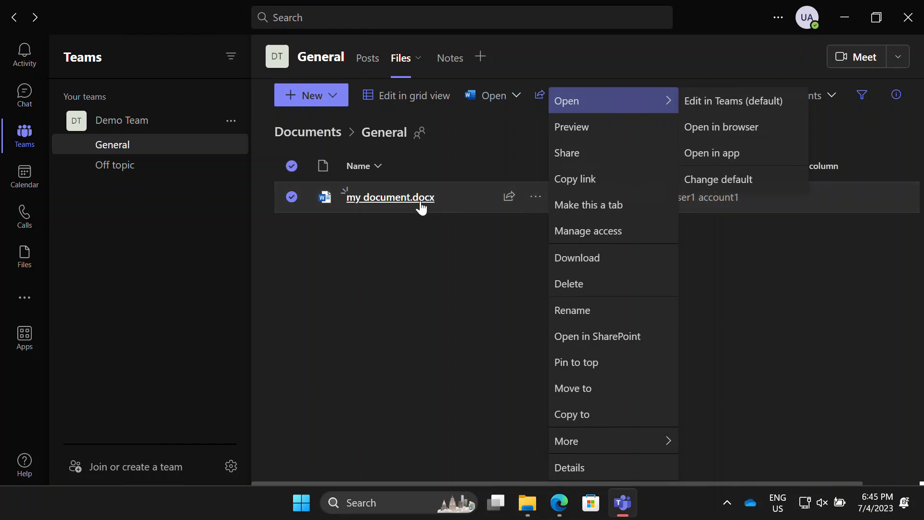
pyautogui.click(415, 271)
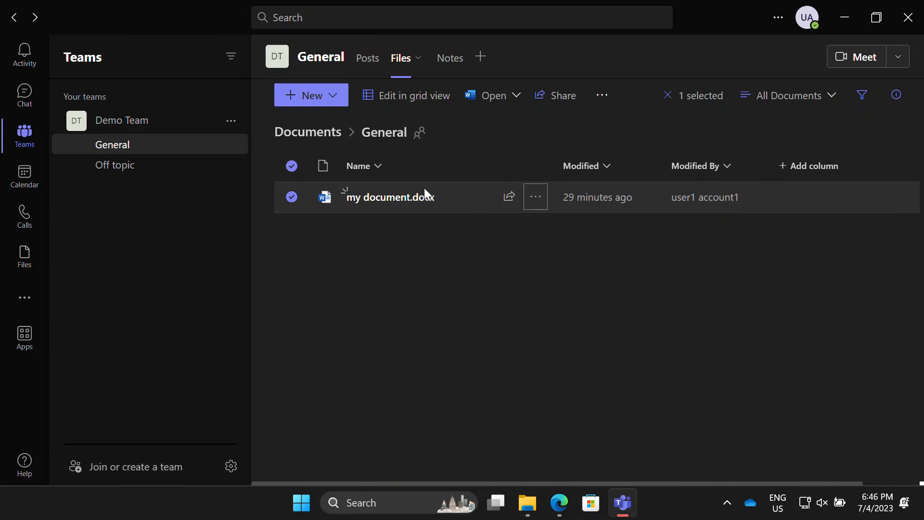
# - Create a folder named "subfolder" in the General channel's files
pyautogui.click(330, 97)
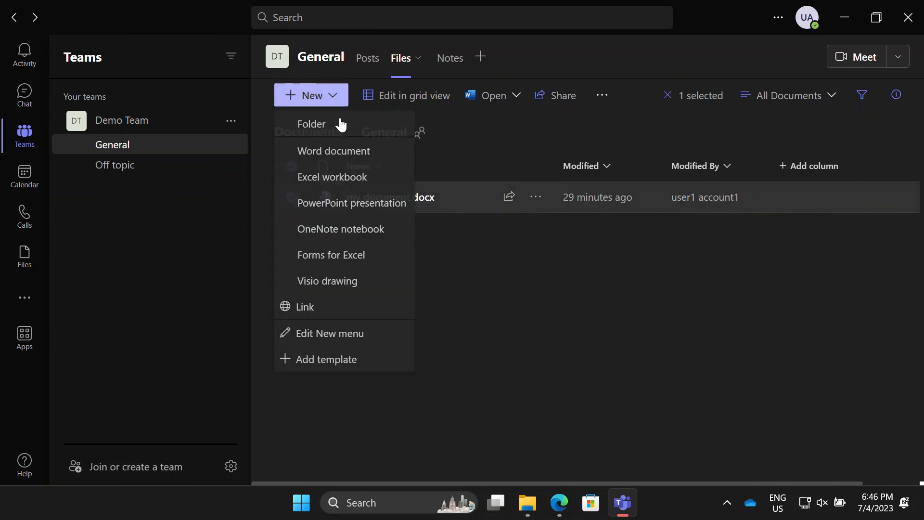
pyautogui.click(314, 126)
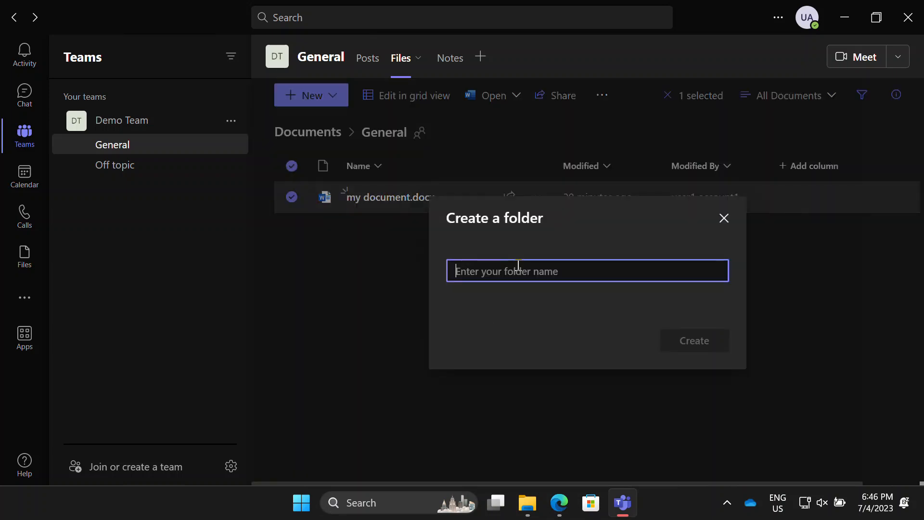
pyautogui.write('subfolder')
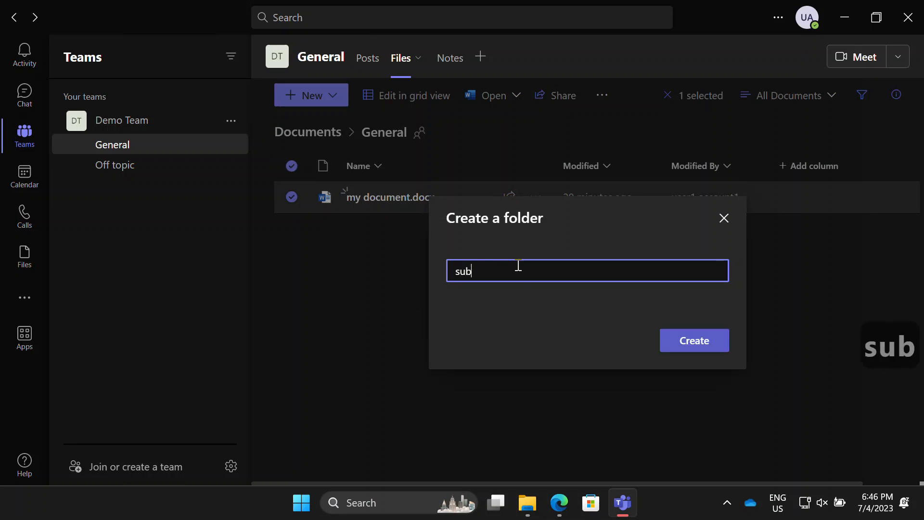
pyautogui.press('Return')
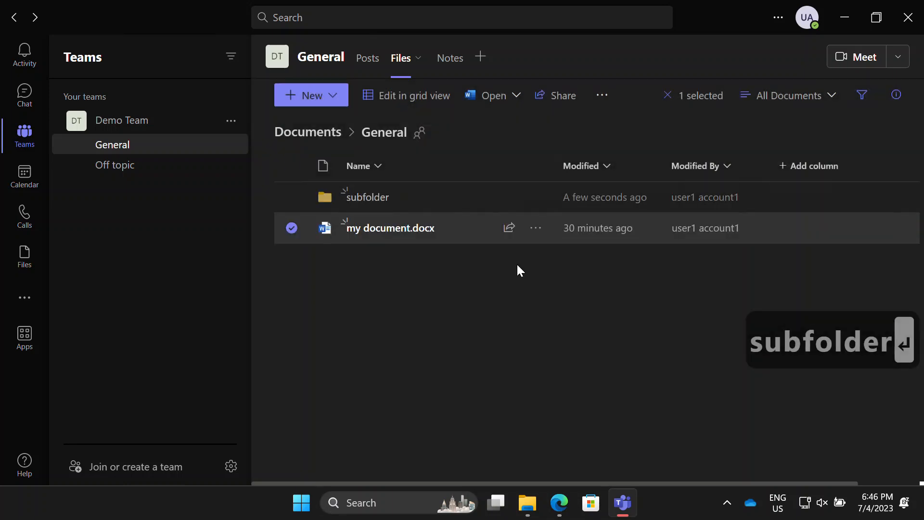
# - Switch to File Explorer, open the synced General folder, and inspect the options available for subfolder before returning to Teams
pyautogui.click(527, 502)
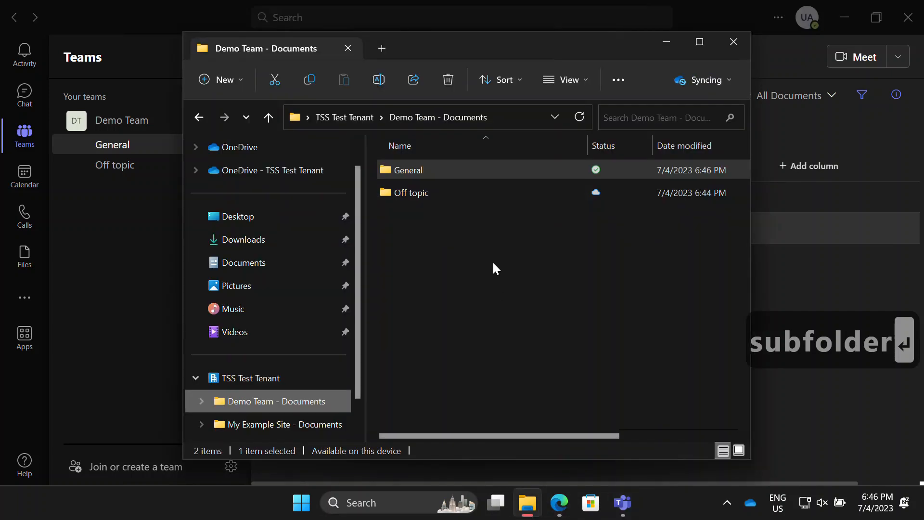
pyautogui.doubleClick(418, 176)
pyautogui.click(426, 179)
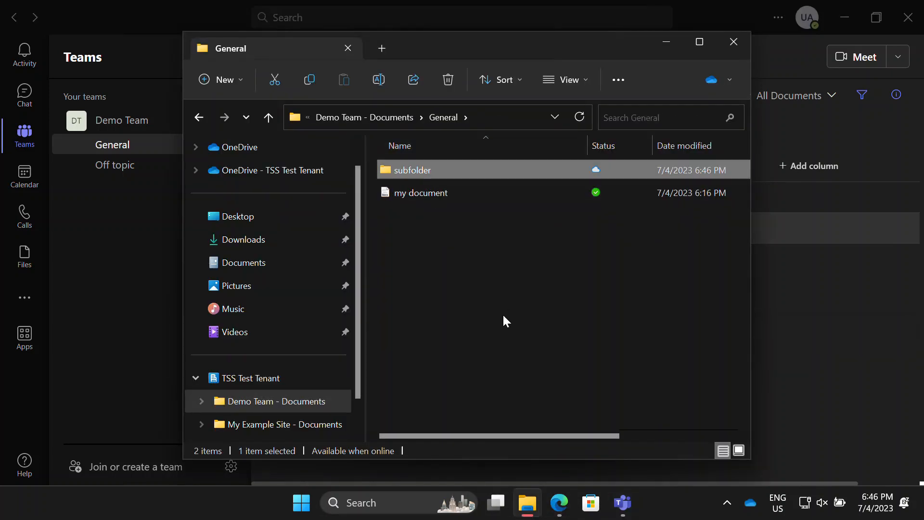
pyautogui.rightClick(434, 168)
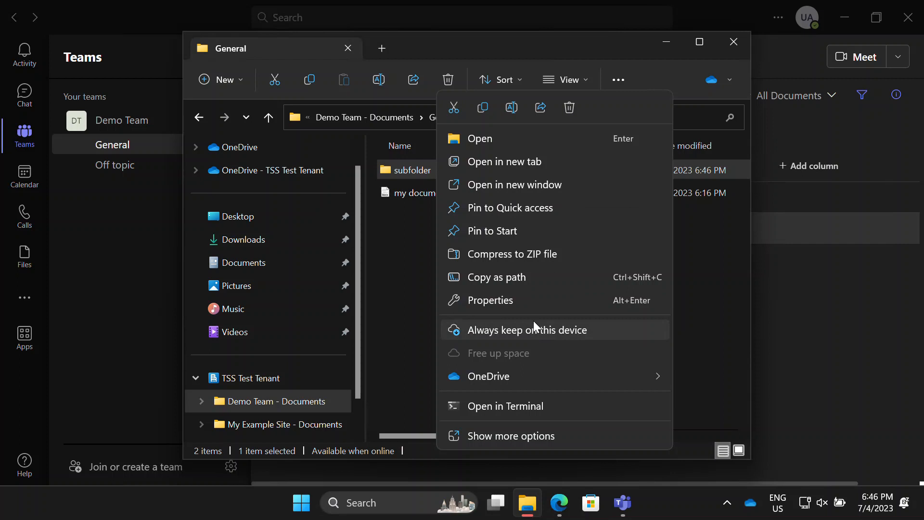
pyautogui.click(849, 271)
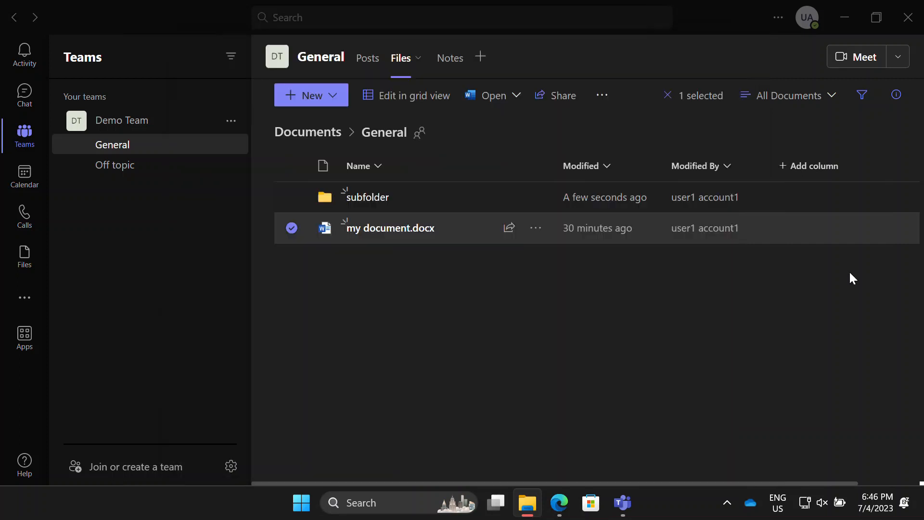
# - View the Off topic and General channels' posts, open the General channel's files, and go up to the team's Documents library
pyautogui.click(156, 164)
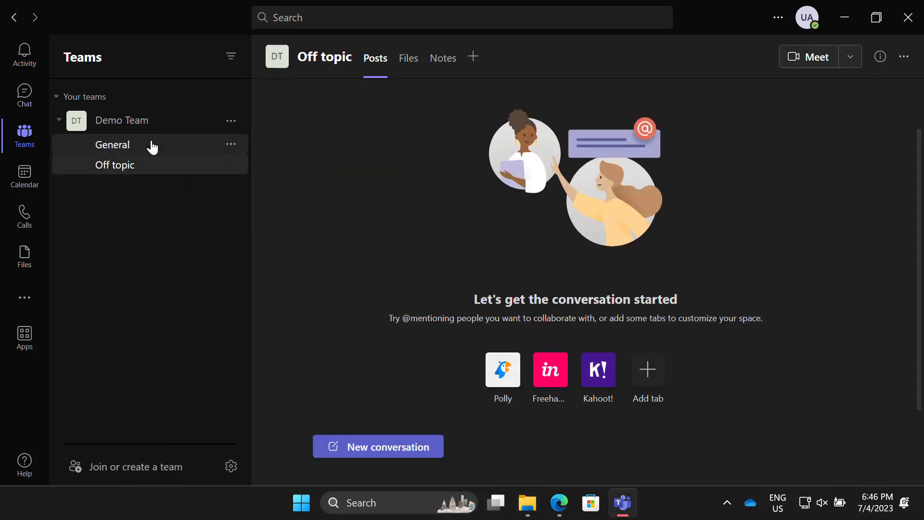
pyautogui.click(149, 145)
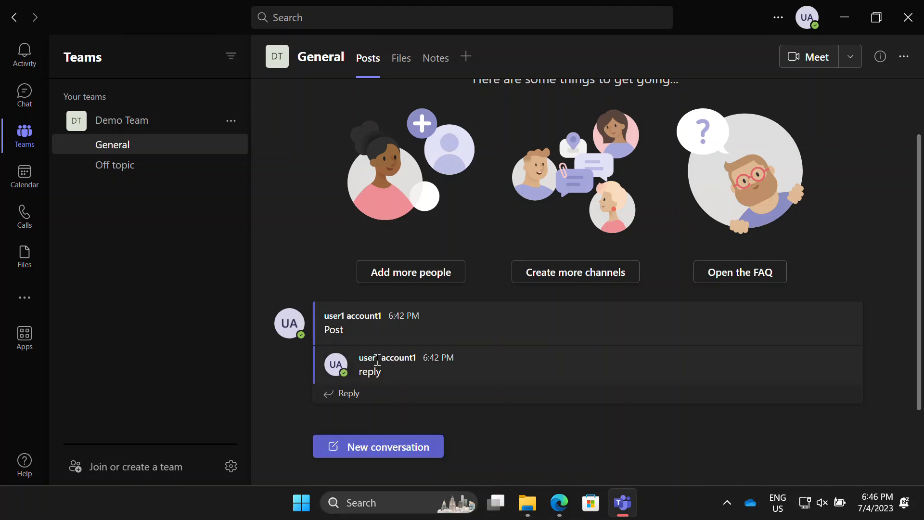
pyautogui.moveTo(377, 359)
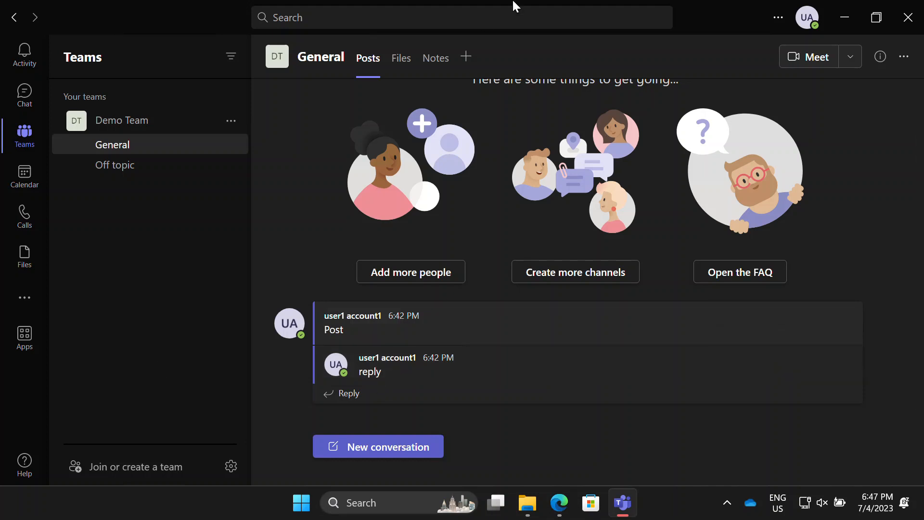
pyautogui.click(393, 57)
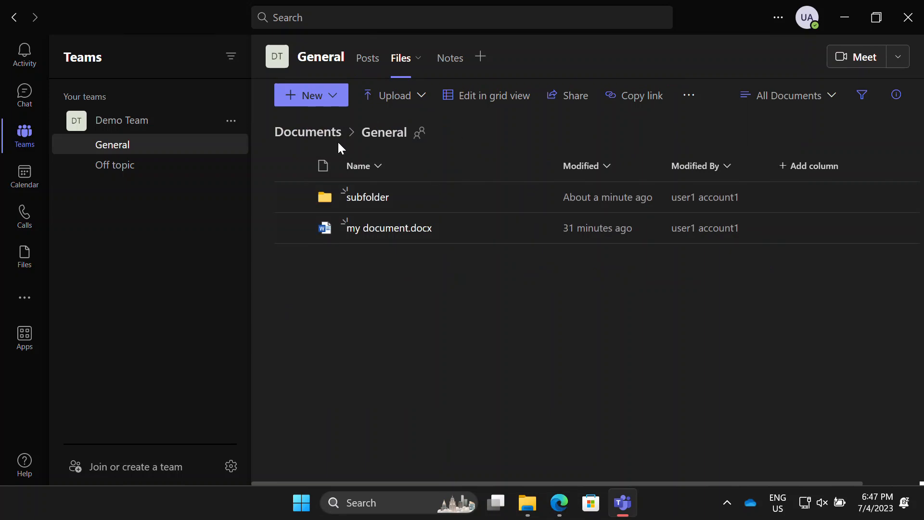
pyautogui.click(321, 137)
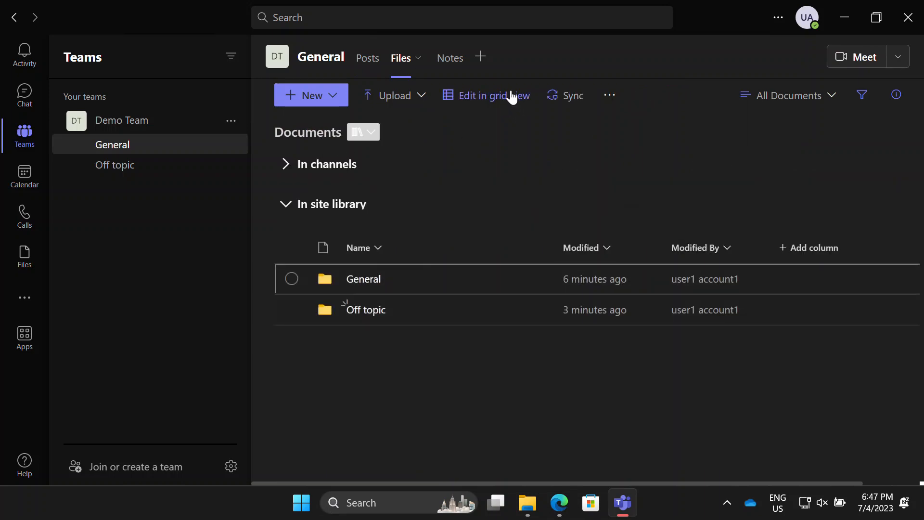
pyautogui.click(566, 110)
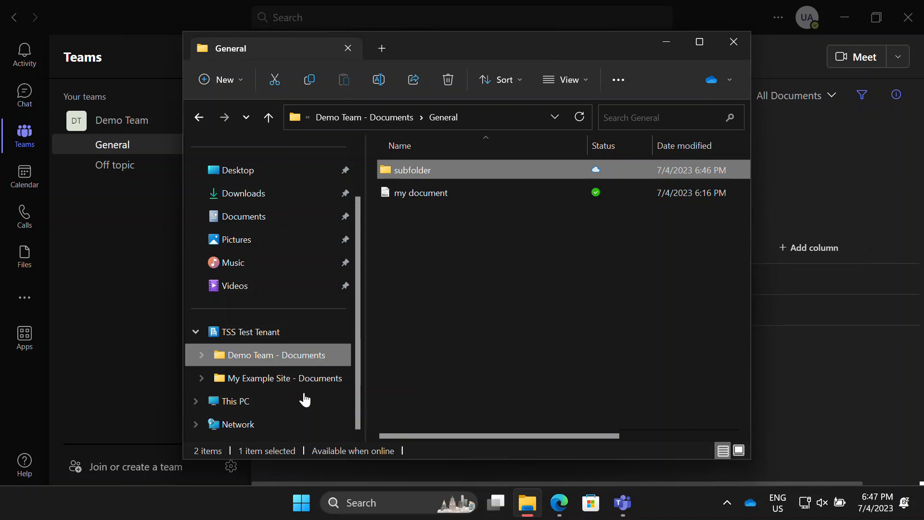
# - Search Windows for Paint and launch the app
pyautogui.click(301, 503)
pyautogui.click(369, 503)
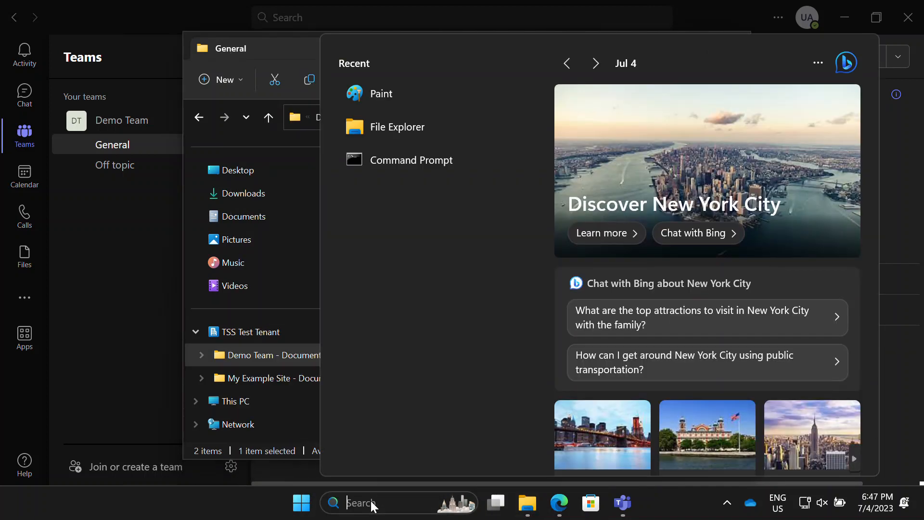
pyautogui.write('poin')
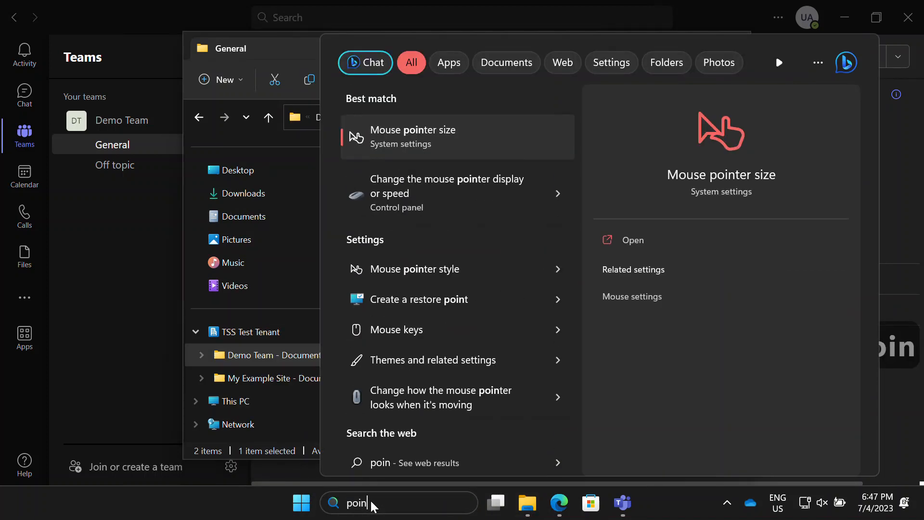
pyautogui.press('BackSpace')
pyautogui.press('BackSpace')
pyautogui.press('BackSpace')
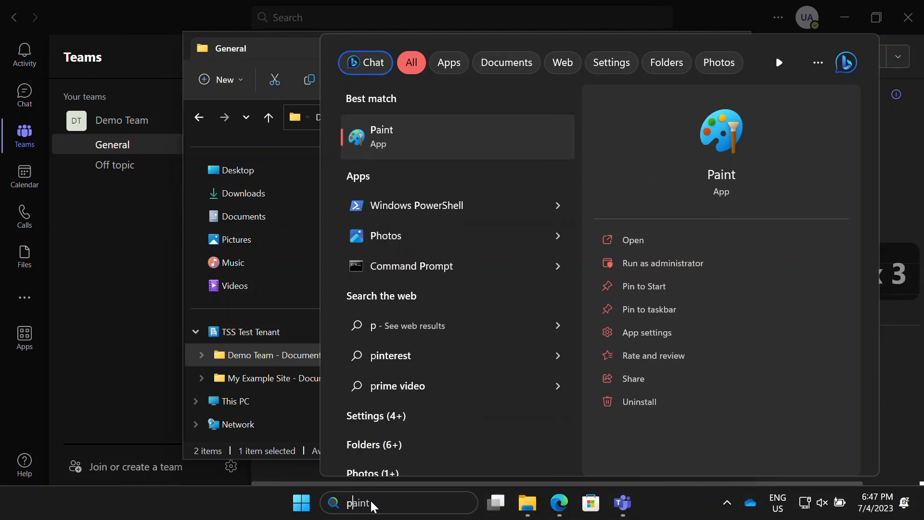
pyautogui.press('Return')
# - Open the logo image from the Pictures folder of OneDrive - TSS Test Tenant in Paint
pyautogui.click(120, 94)
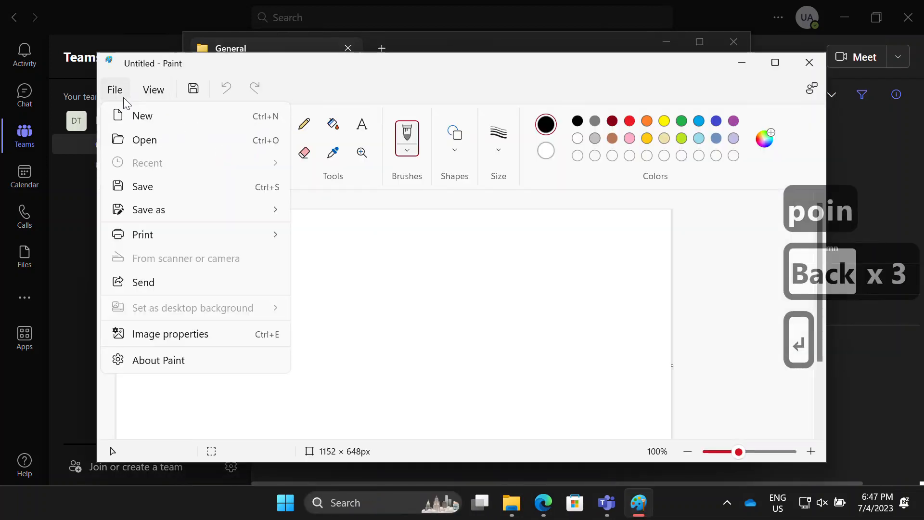
pyautogui.click(163, 143)
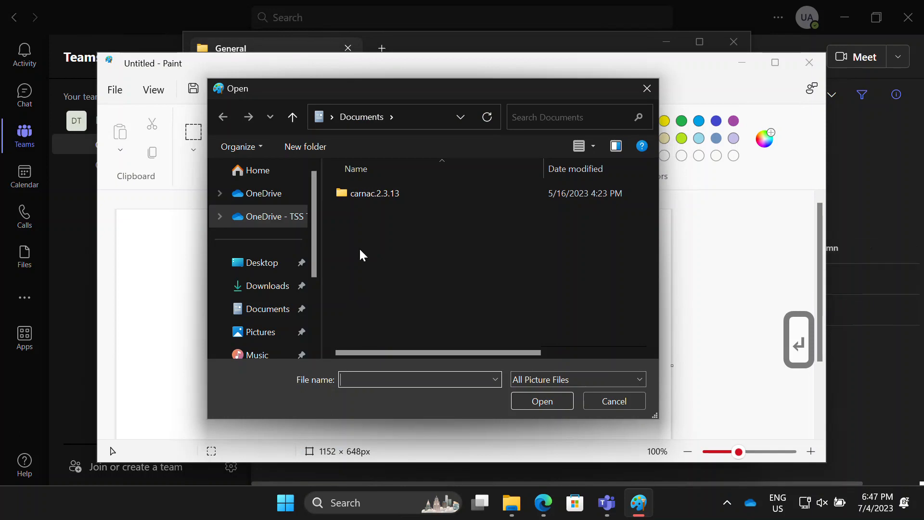
pyautogui.click(274, 215)
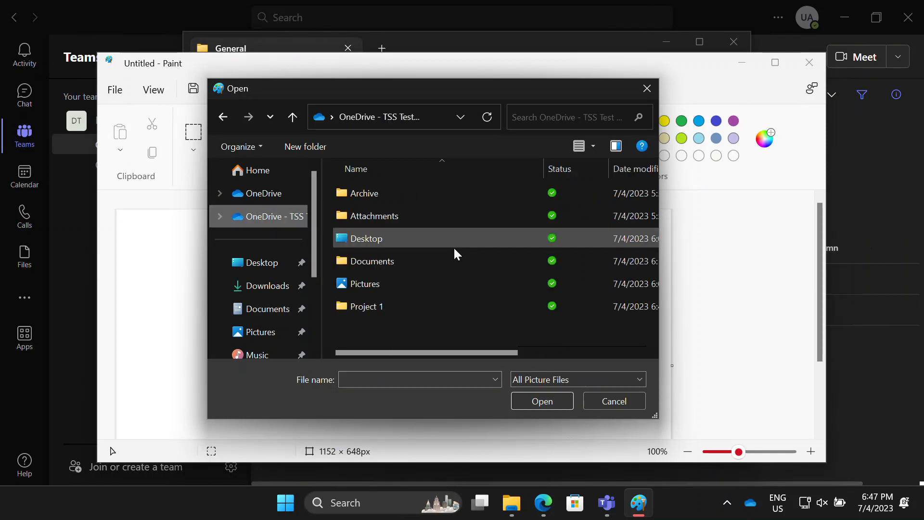
pyautogui.doubleClick(402, 285)
pyautogui.click(374, 260)
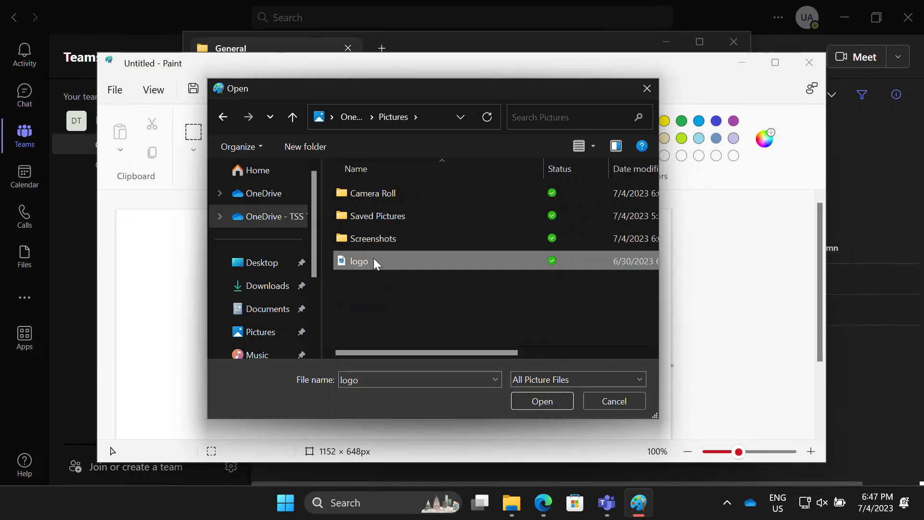
pyautogui.click(527, 390)
# - Browse from Paint's Open dialog to subfolder in the General folder of Demo Team - Documents, and cancel without opening a file
pyautogui.click(120, 93)
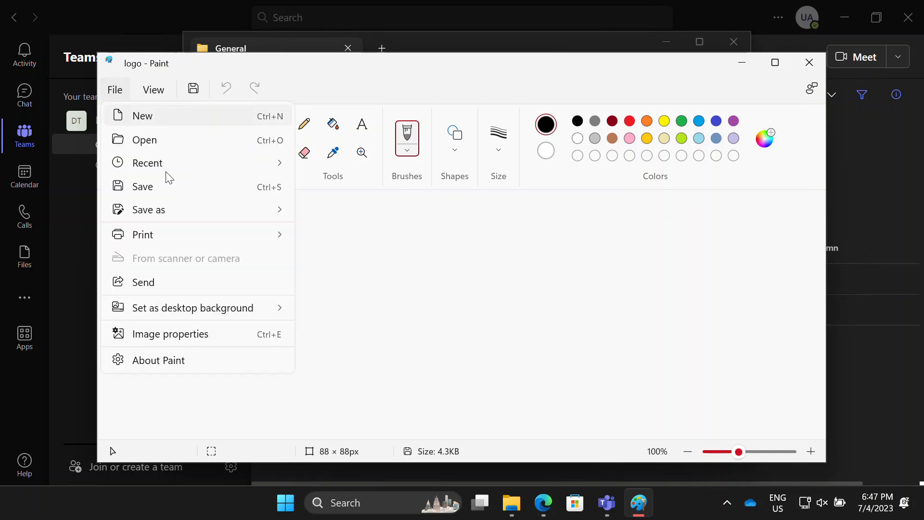
pyautogui.click(157, 133)
pyautogui.scroll(-5, 241, 288)
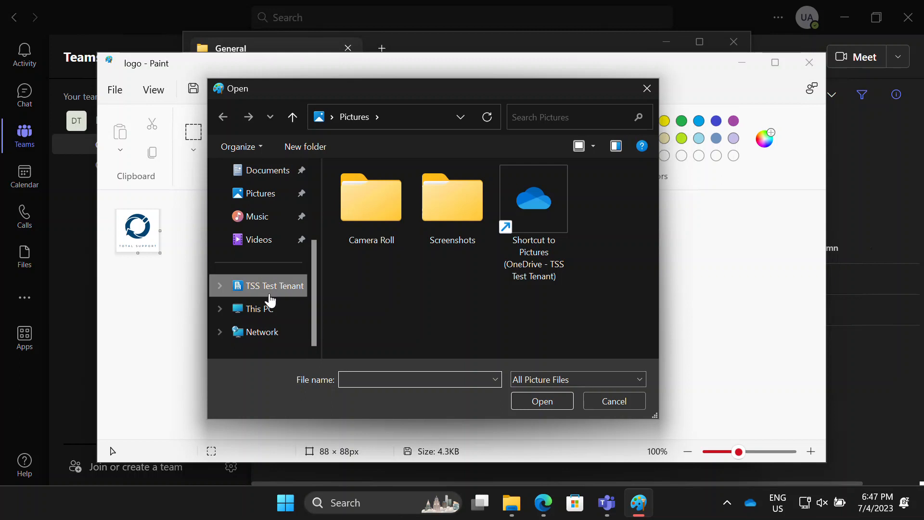
pyautogui.click(270, 298)
pyautogui.click(219, 287)
pyautogui.click(255, 310)
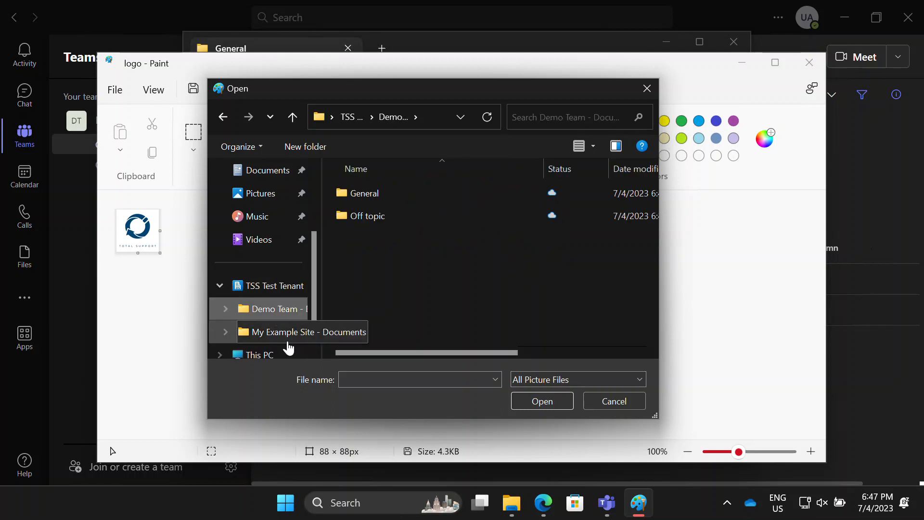
pyautogui.doubleClick(377, 196)
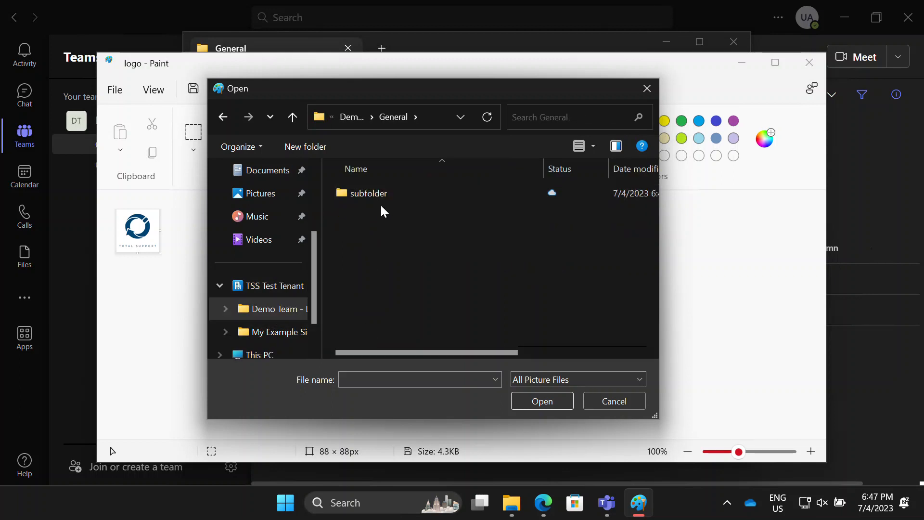
pyautogui.doubleClick(378, 197)
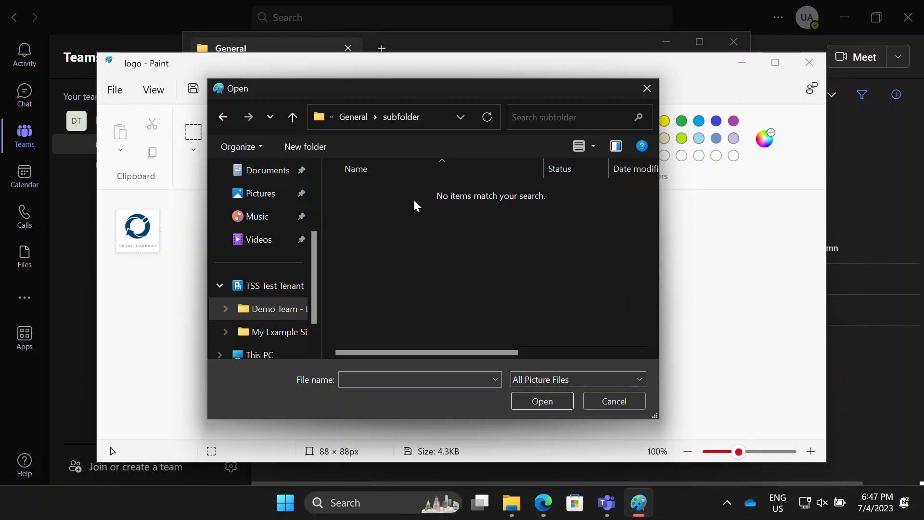
pyautogui.click(610, 403)
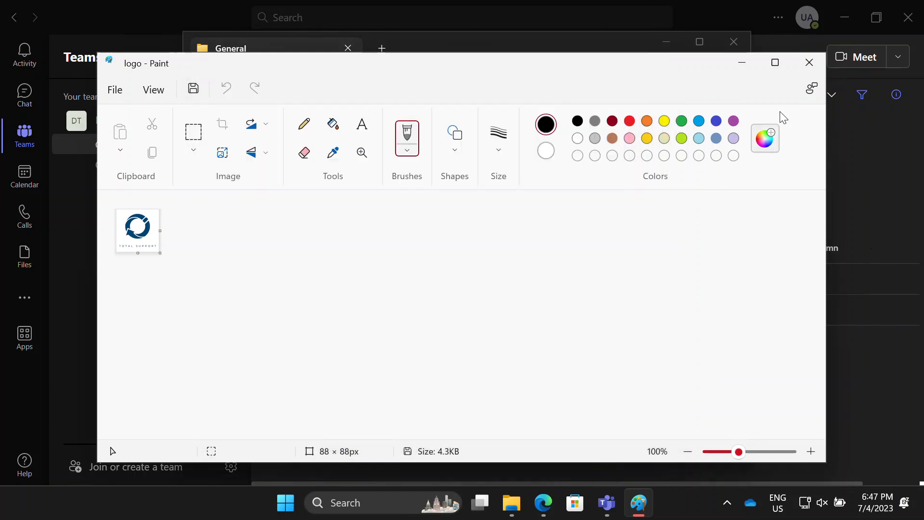
# - Close Paint, return to Teams, and begin a new conversation in Demo Team's General channel
pyautogui.click(801, 67)
pyautogui.click(733, 42)
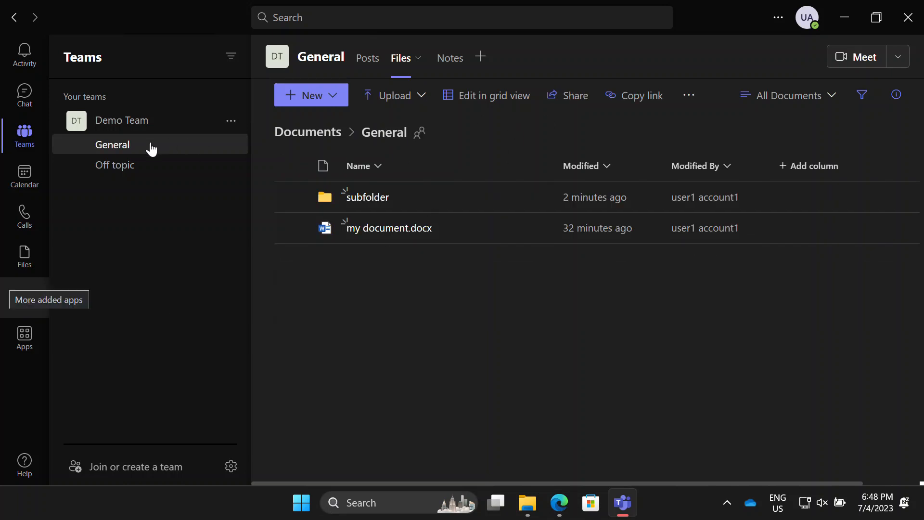
pyautogui.click(143, 145)
pyautogui.click(368, 450)
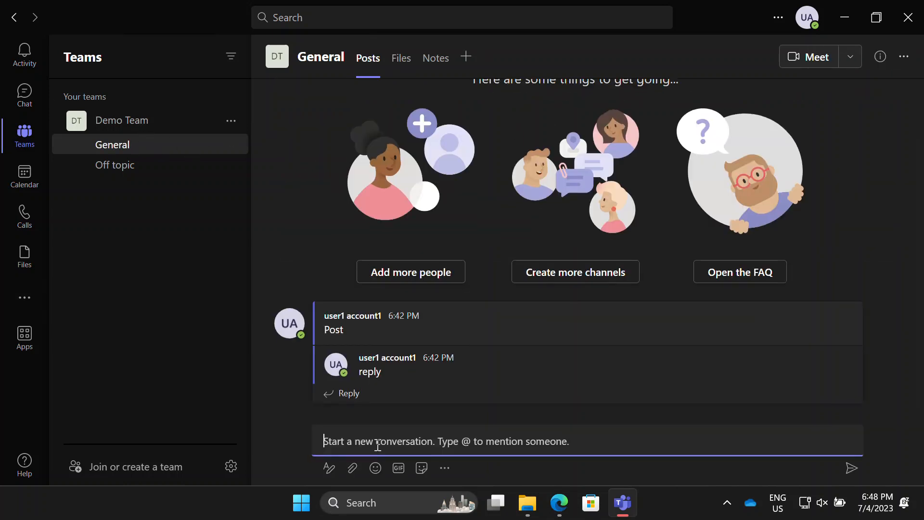
# - Attach the logo image from the OneDrive - TSS Test Tenant Pictures folder in File Explorer to the new conversation and send it
pyautogui.click(527, 503)
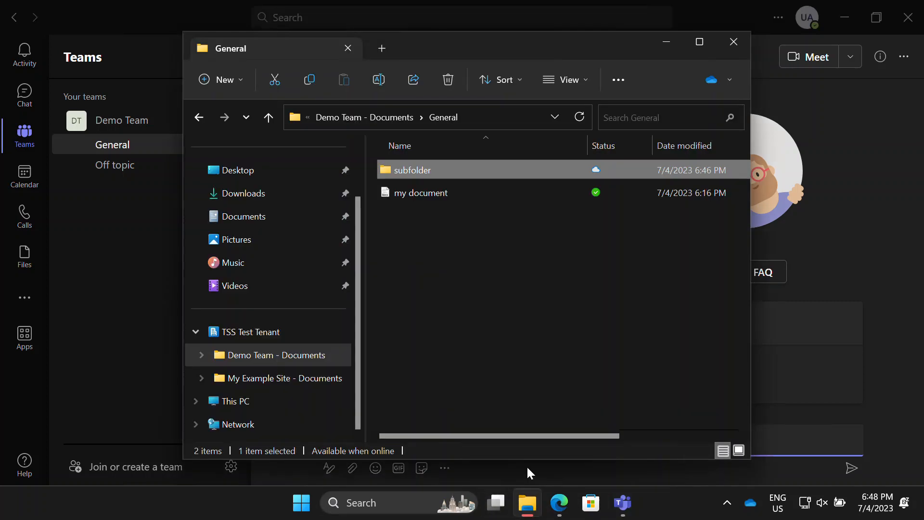
pyautogui.click(245, 223)
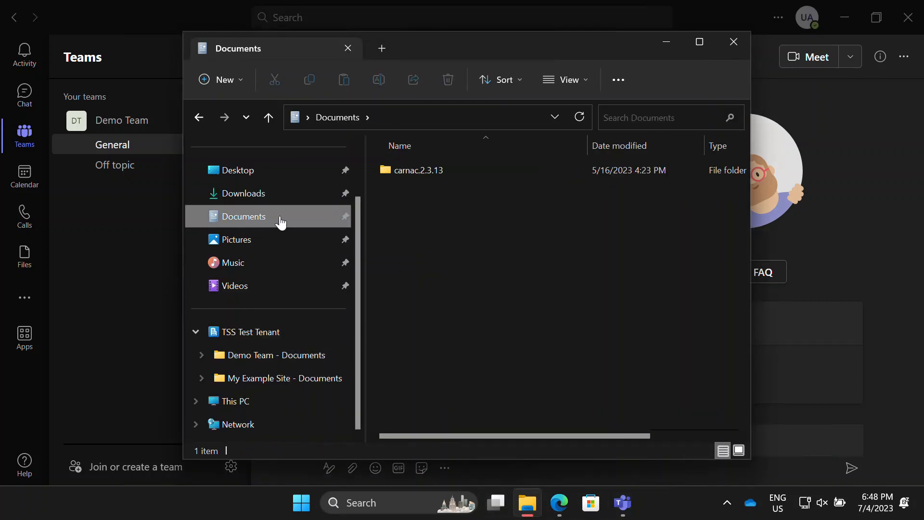
pyautogui.scroll(2, 262, 195)
pyautogui.click(265, 196)
pyautogui.doubleClick(448, 259)
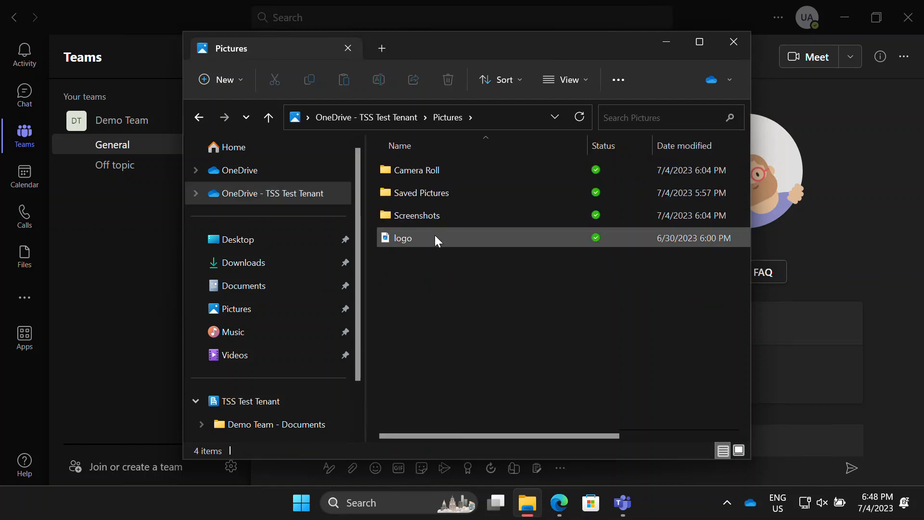
pyautogui.moveTo(402, 235); pyautogui.dragTo(803, 441)
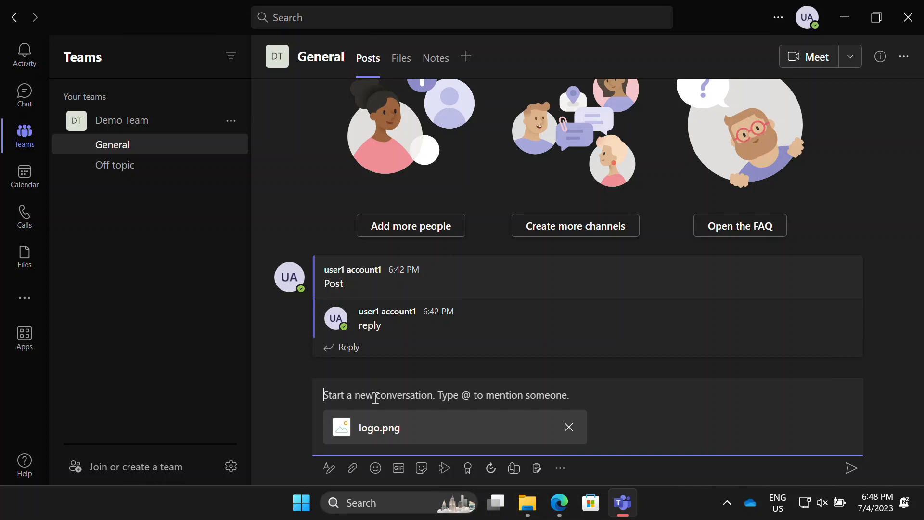
pyautogui.press('Return')
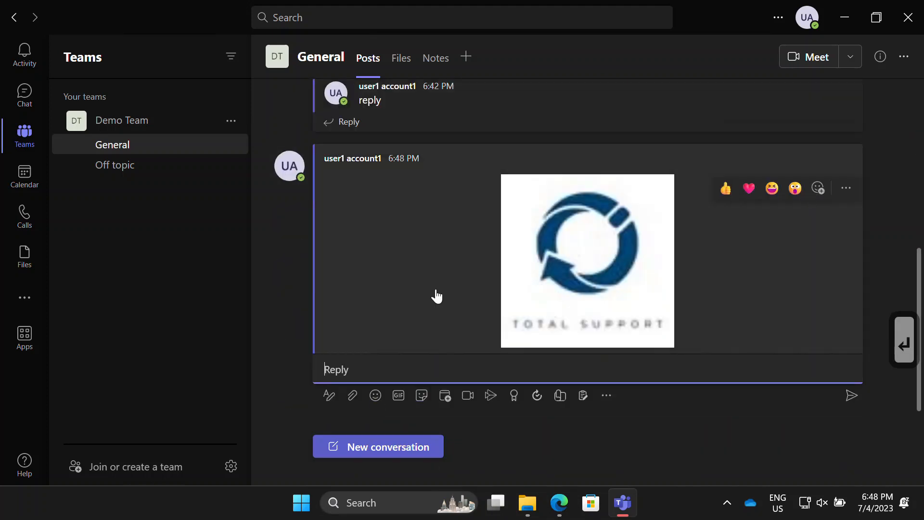
# - Check for the posted logo in the General channel's files and in the synced Demo Team General folder in File Explorer
pyautogui.click(404, 58)
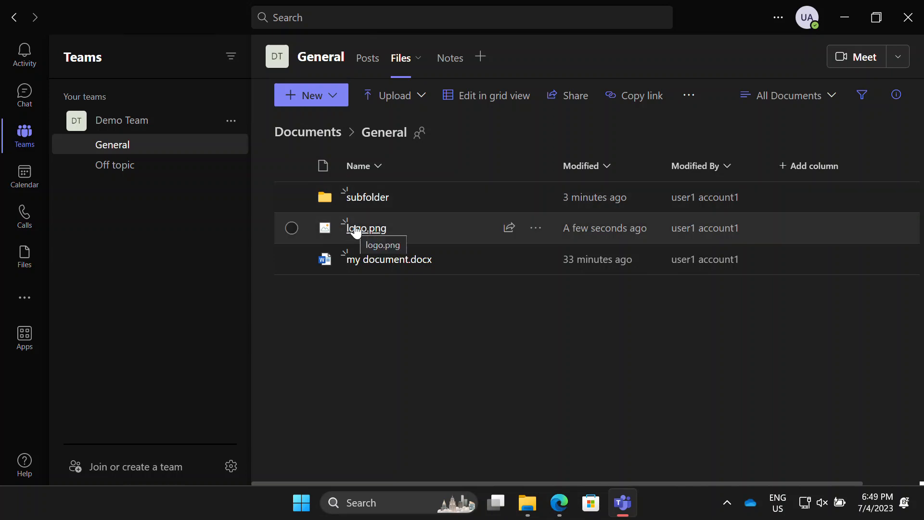
pyautogui.click(528, 506)
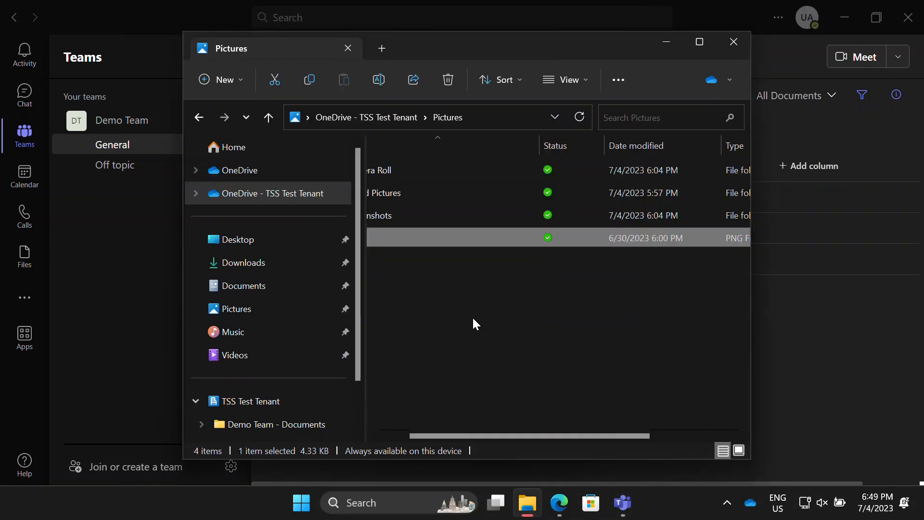
pyautogui.moveTo(481, 435); pyautogui.dragTo(376, 431)
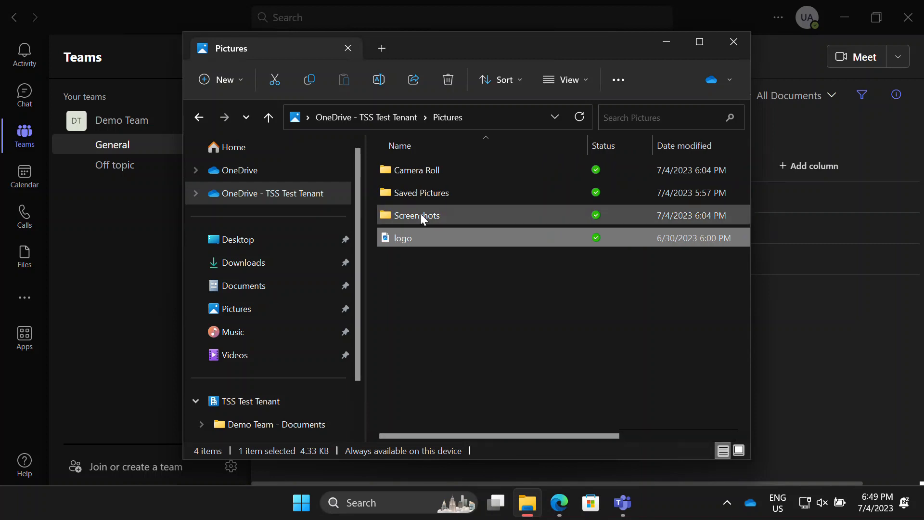
pyautogui.scroll(-1, 268, 403)
pyautogui.click(267, 385)
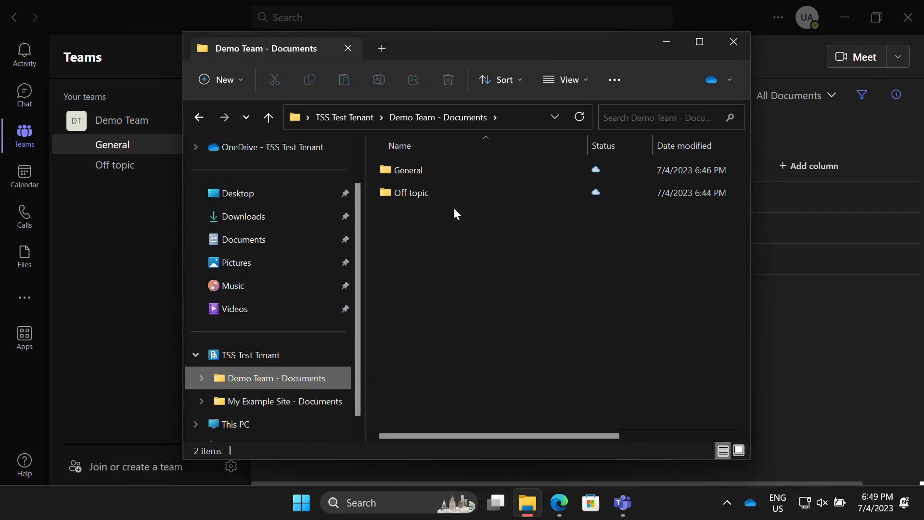
pyautogui.doubleClick(437, 170)
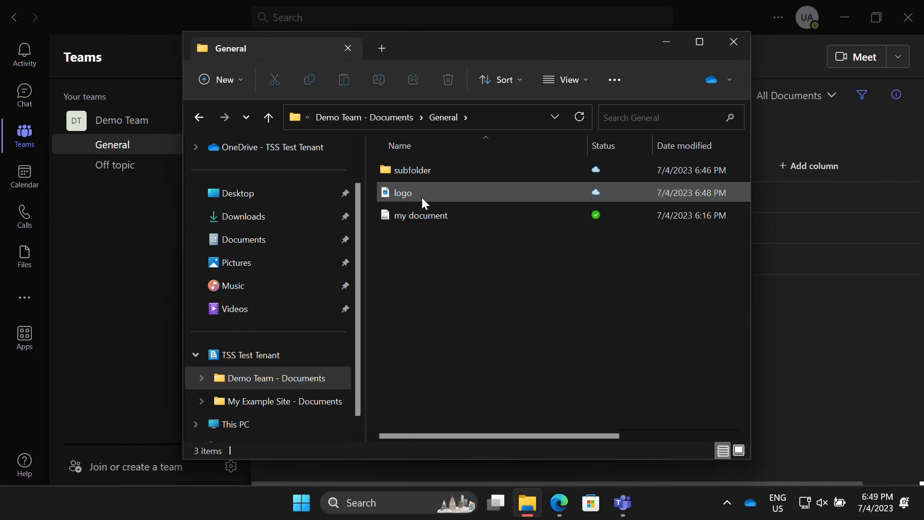
# - Delete the logo file from the synced General folder, accepting the permanent removal and dismissing the OneDrive reminder
pyautogui.click(422, 195)
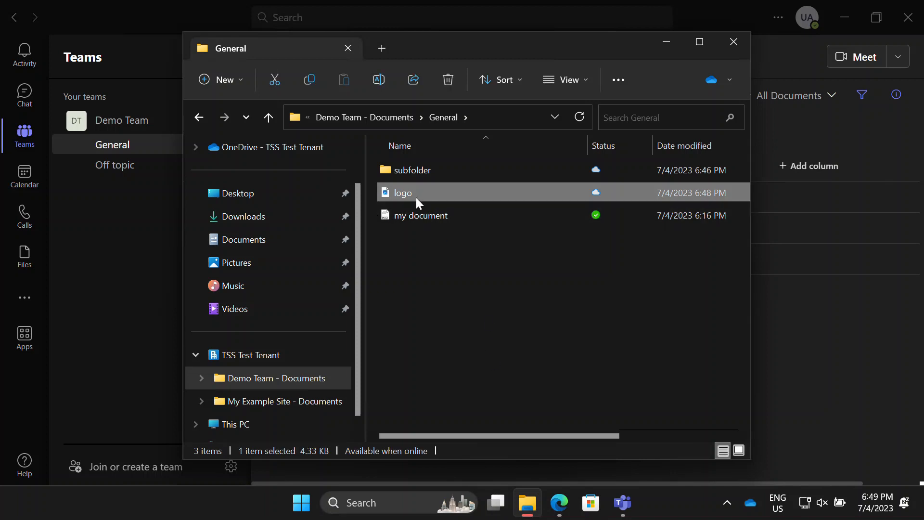
pyautogui.moveTo(415, 194)
pyautogui.rightClick(404, 196)
pyautogui.click(544, 77)
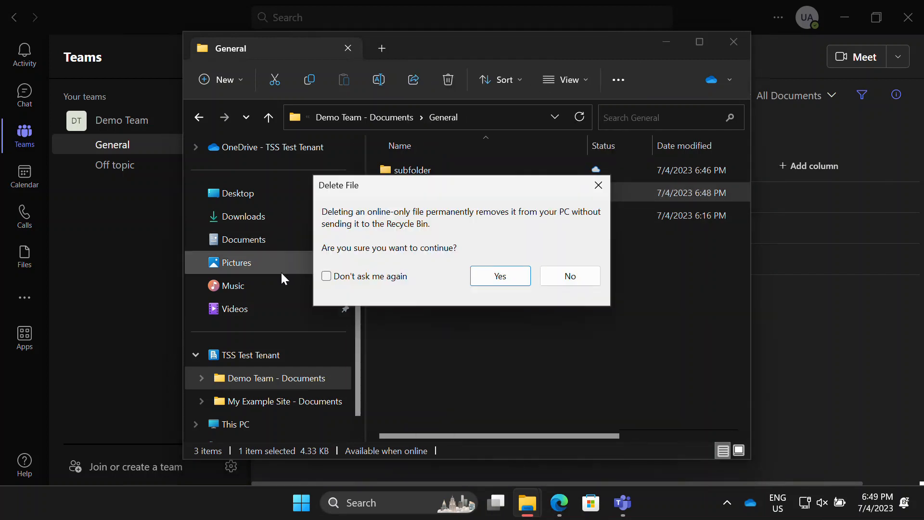
pyautogui.click(505, 275)
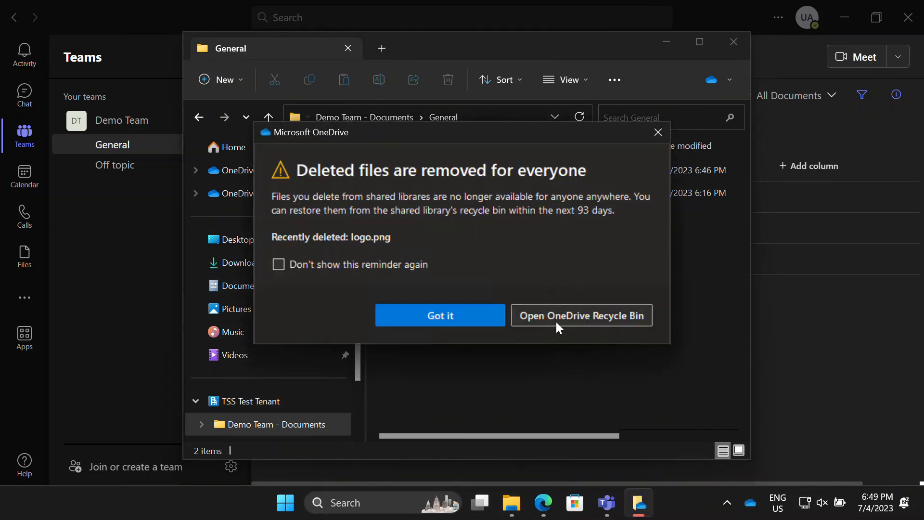
pyautogui.click(481, 312)
# - Check the original logo file in the OneDrive - TSS Test Tenant Pictures folder and return to Teams
pyautogui.click(285, 189)
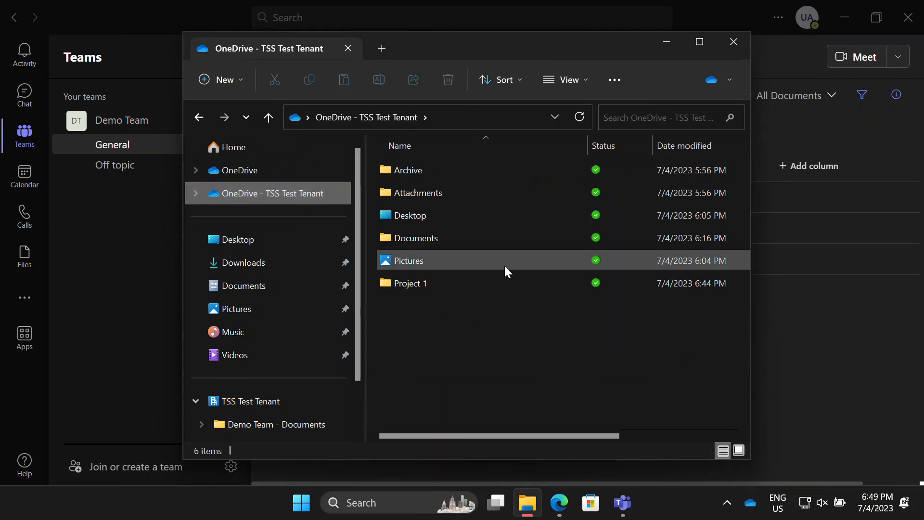
pyautogui.doubleClick(443, 261)
pyautogui.click(414, 237)
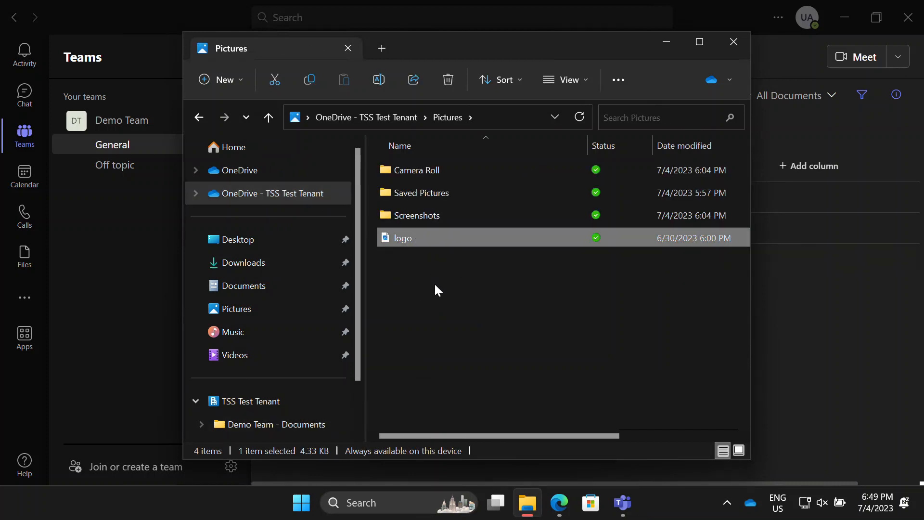
pyautogui.hotkey('alt', 'Left')
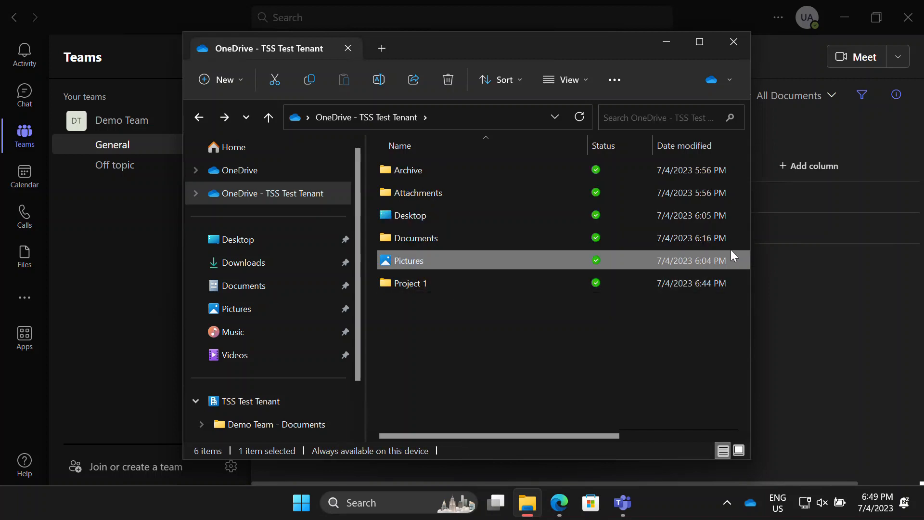
pyautogui.click(786, 289)
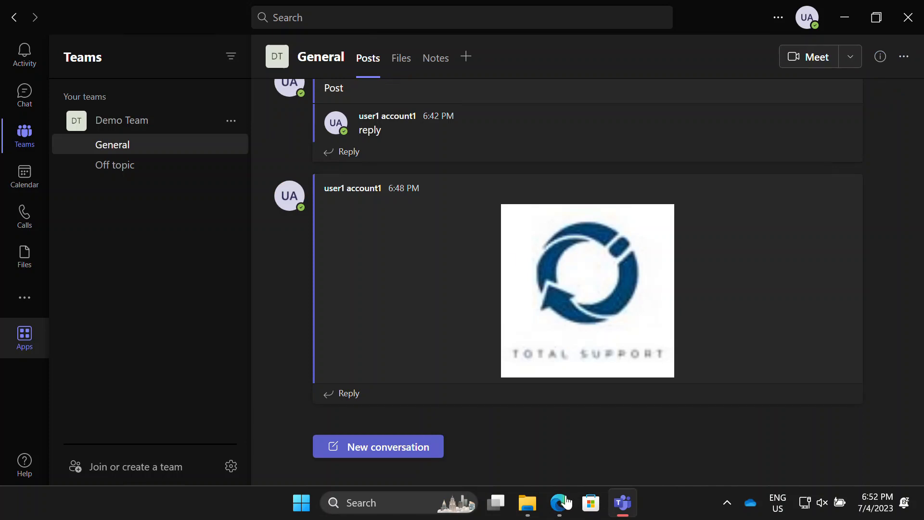
# - Switch to File Explorer and open the General folder in the synced Demo Team - Documents library
pyautogui.click(526, 504)
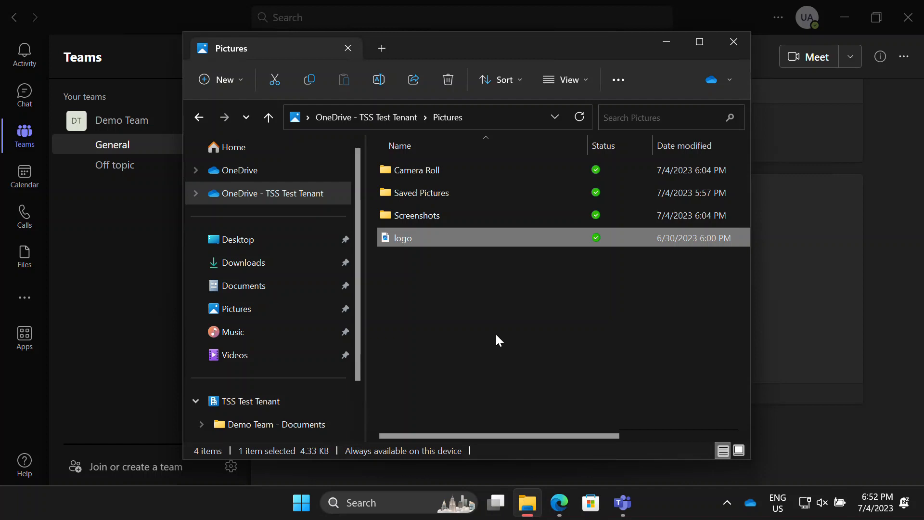
pyautogui.scroll(-3, 270, 378)
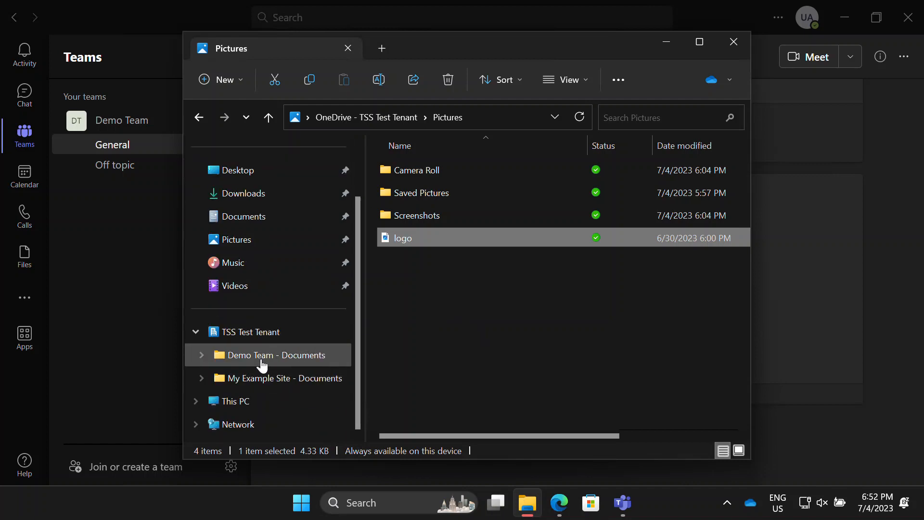
pyautogui.click(288, 360)
pyautogui.doubleClick(449, 169)
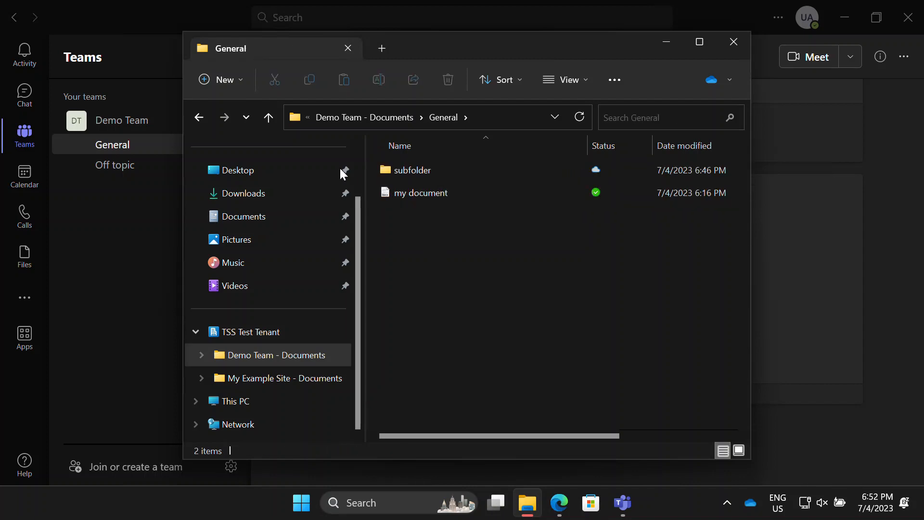
# - Create a new folder named 2023 Conacts in the synced General folder
pyautogui.click(232, 83)
pyautogui.click(229, 116)
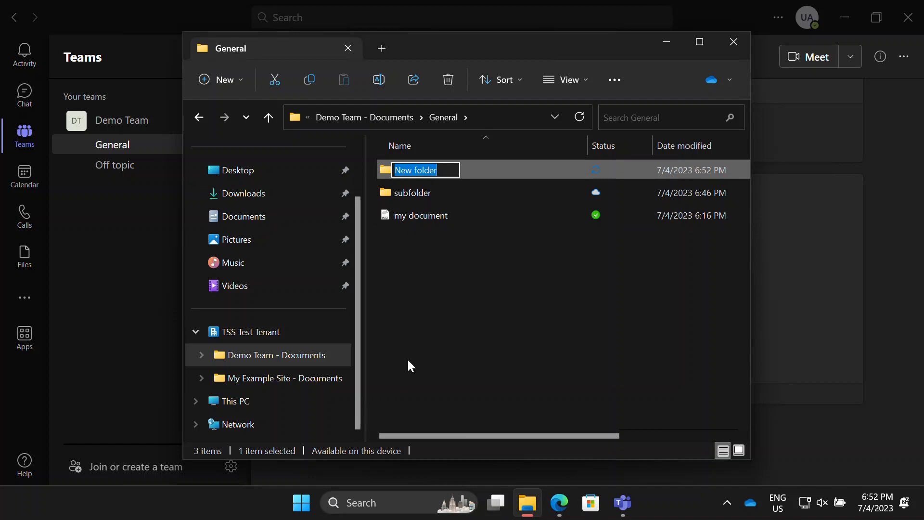
pyautogui.write('2023 Conytwa')
pyautogui.press('BackSpace')
pyautogui.press('BackSpace')
pyautogui.press('BackSpace')
pyautogui.press('BackSpace')
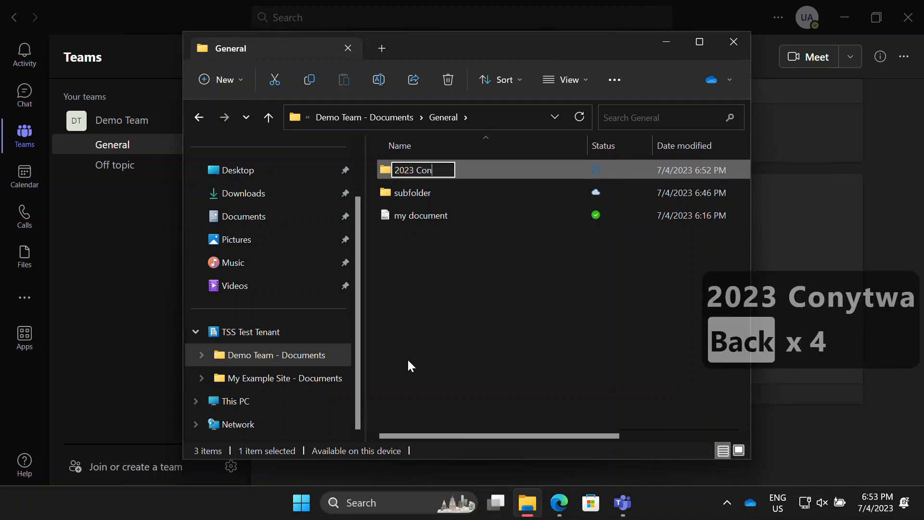
pyautogui.write('acts')
pyautogui.press('Return')
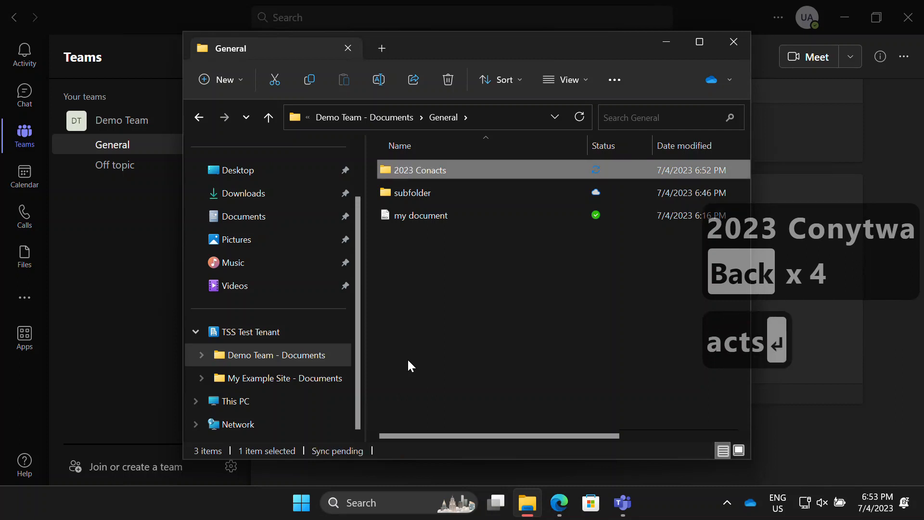
# - Correct the spelling of the new folder's name to 2023 Contracts
pyautogui.click(379, 77)
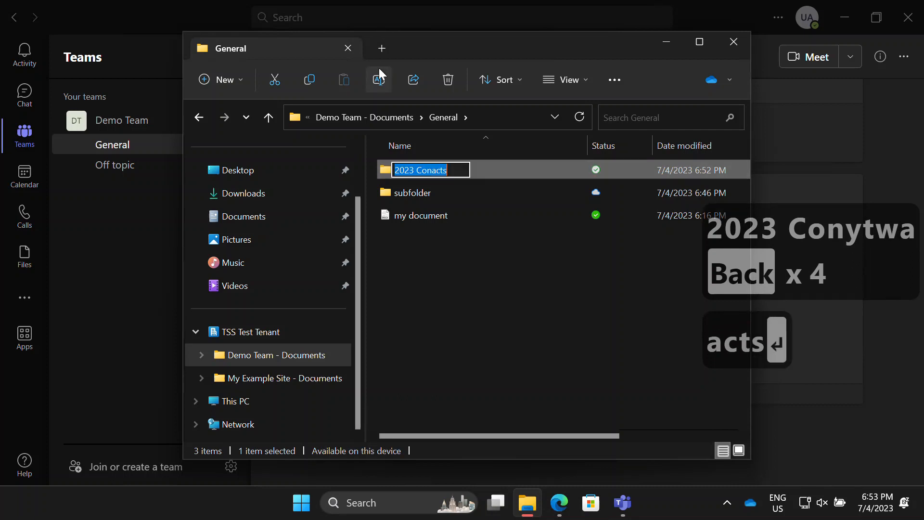
pyautogui.press('Left')
pyautogui.press('Left')
pyautogui.press('Right')
pyautogui.press('Right')
pyautogui.press('Right')
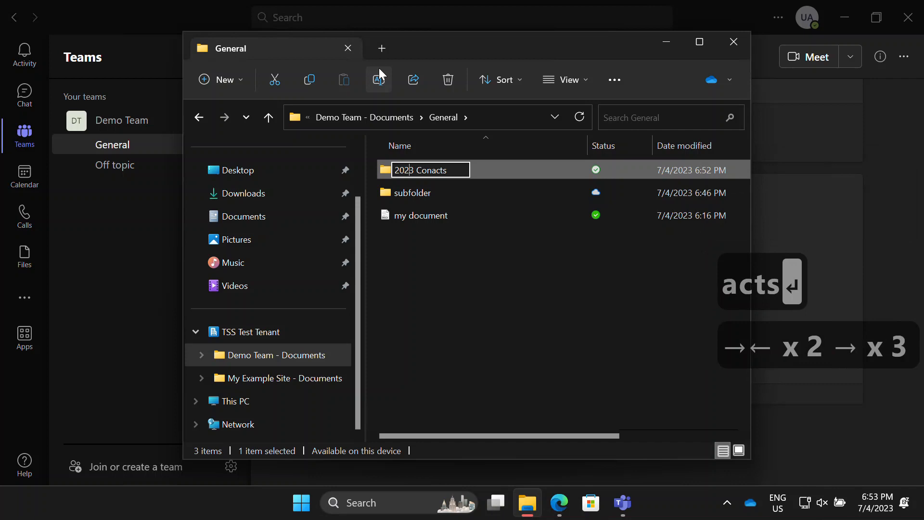
pyautogui.press('Right')
pyautogui.press('Right')
pyautogui.press('Right')
pyautogui.press('Right')
pyautogui.press('Right')
pyautogui.press('Right')
pyautogui.press('Right')
pyautogui.press('Right')
pyautogui.press('Left')
pyautogui.press('Left')
pyautogui.press('Left')
pyautogui.write('tr')
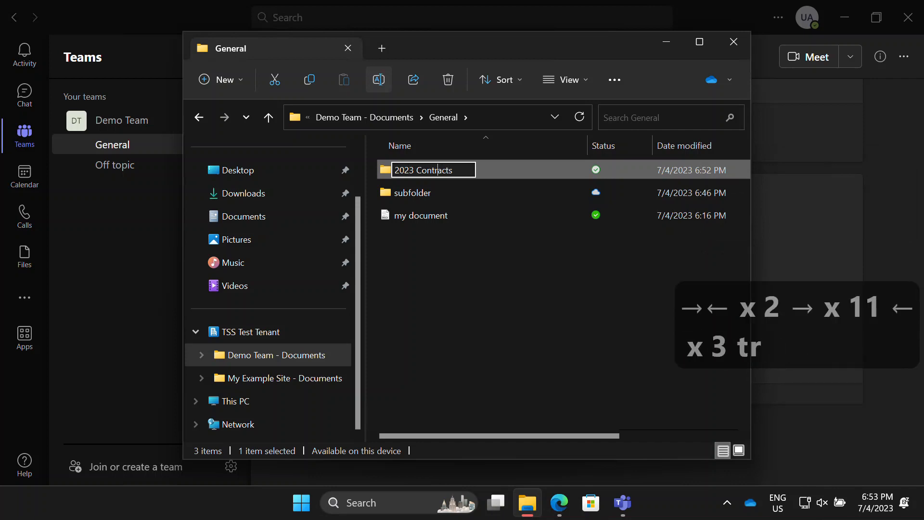
pyautogui.press('Return')
# - Create a text document named contract in the 2023 Contracts folder, then go back to Demo Team - Documents
pyautogui.press('Return')
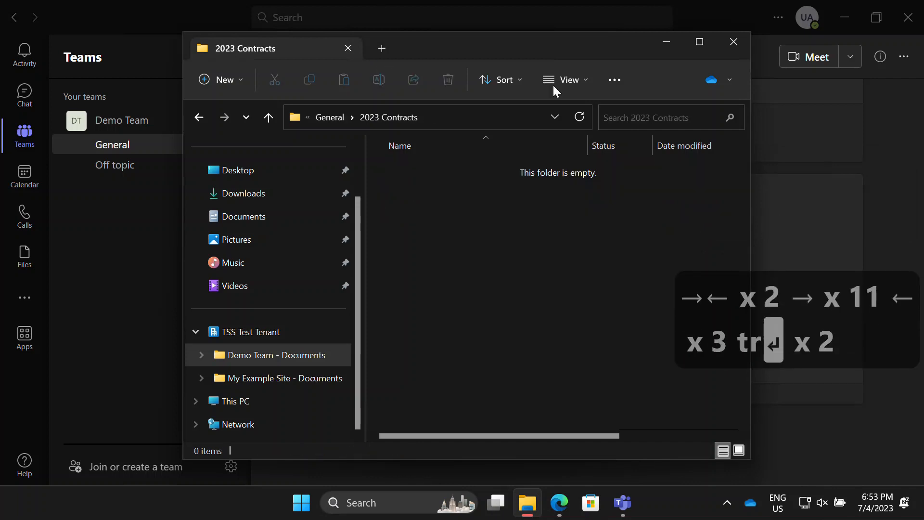
pyautogui.rightClick(510, 281)
pyautogui.moveTo(599, 214)
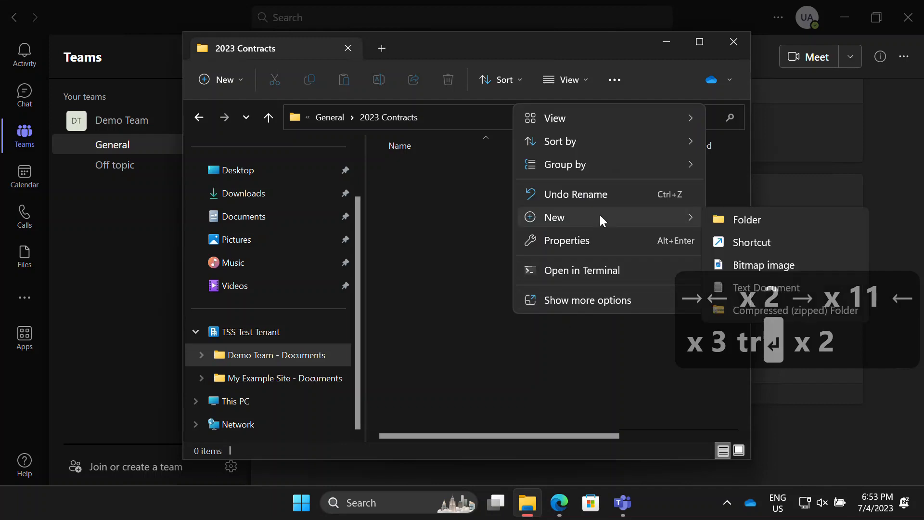
pyautogui.click(757, 284)
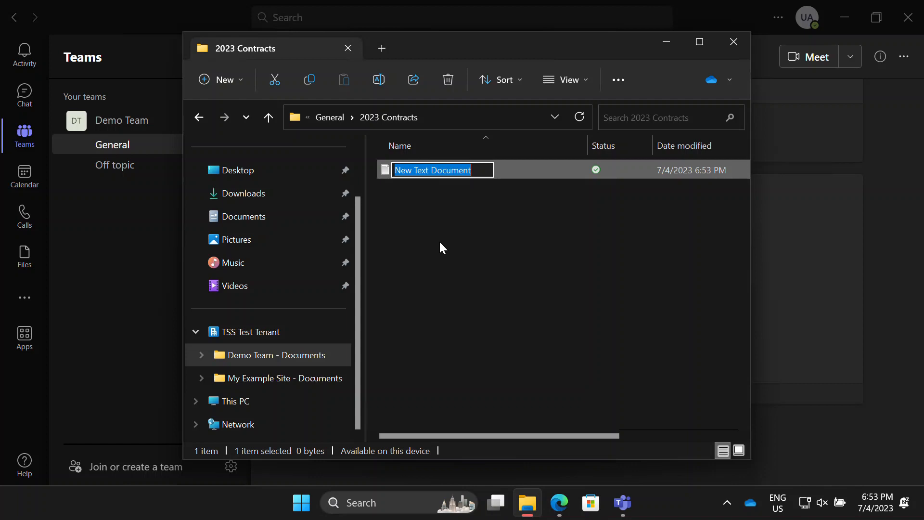
pyautogui.write('contract')
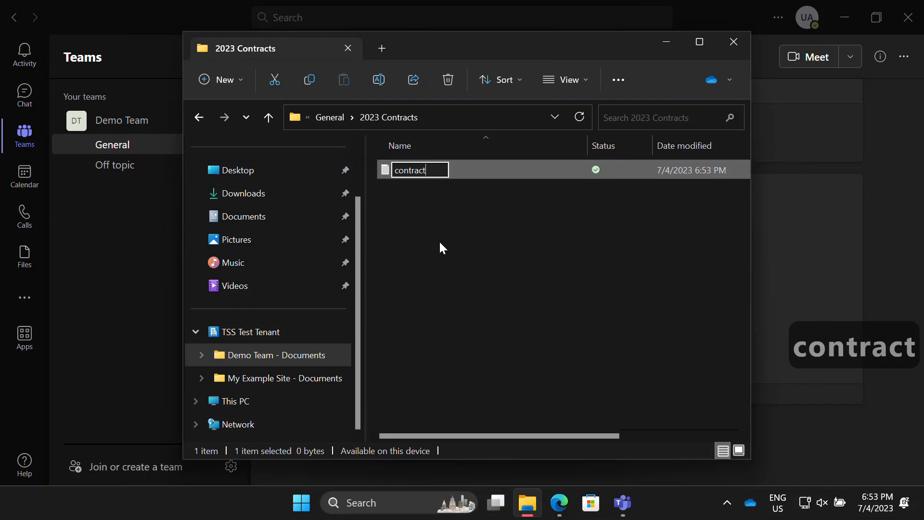
pyautogui.press('Return')
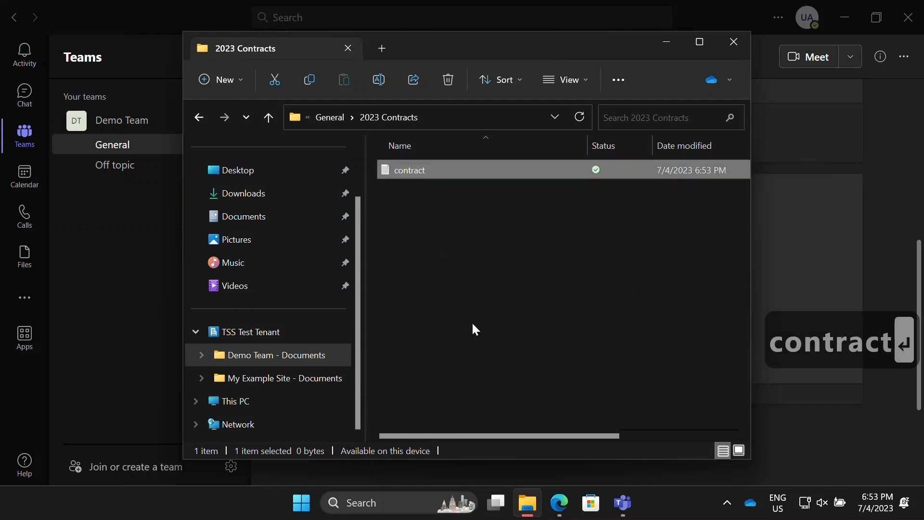
pyautogui.click(258, 354)
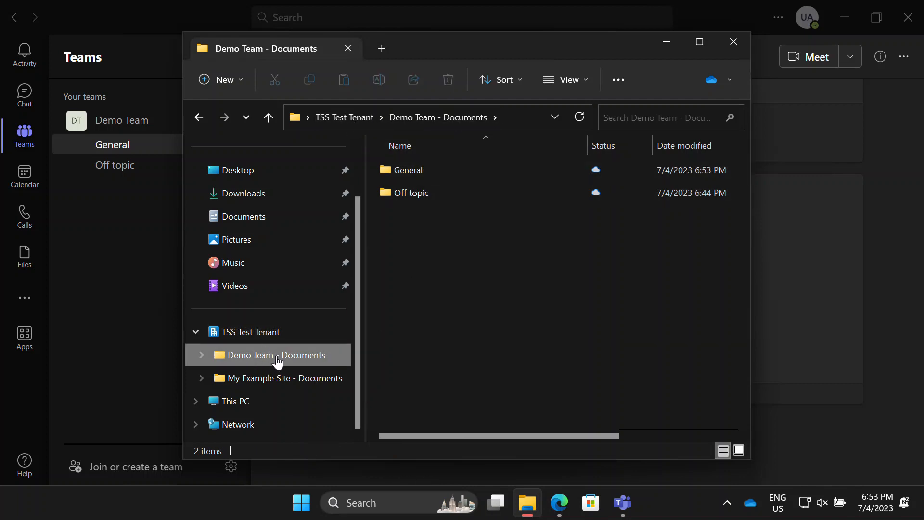
# - Switch to Teams and draft a new General channel post reading "Hey, can someone look over this document for me?"
pyautogui.click(886, 292)
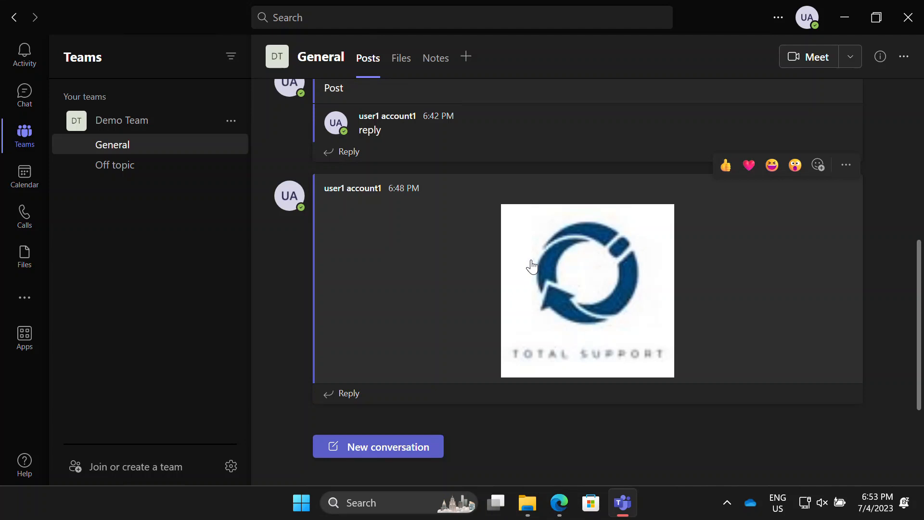
pyautogui.click(405, 450)
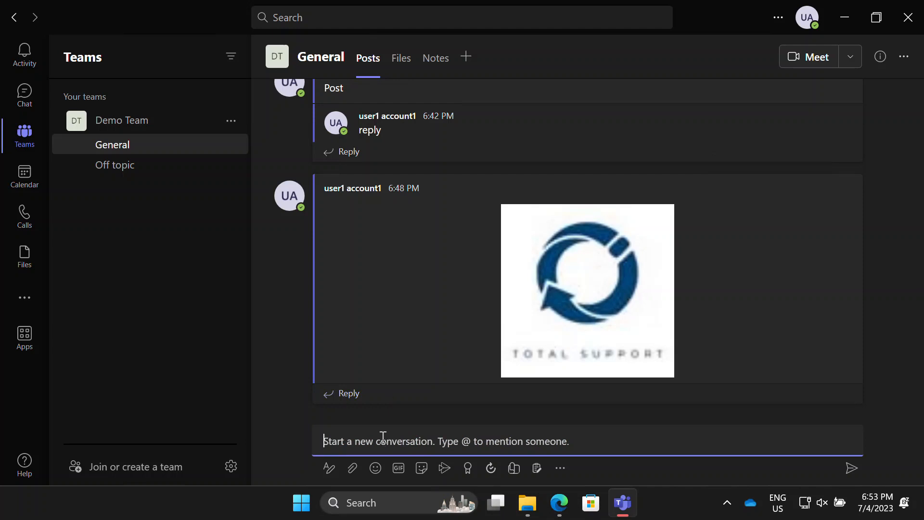
pyautogui.write('Hey, can som')
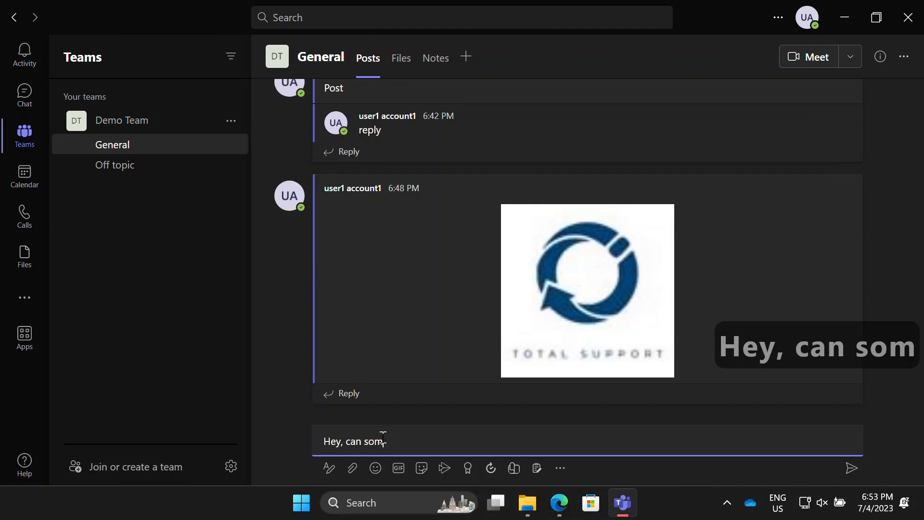
pyautogui.write('eo')
pyautogui.press('BackSpace')
pyautogui.write('eone look over this c')
pyautogui.press('BackSpace')
pyautogui.write('d')
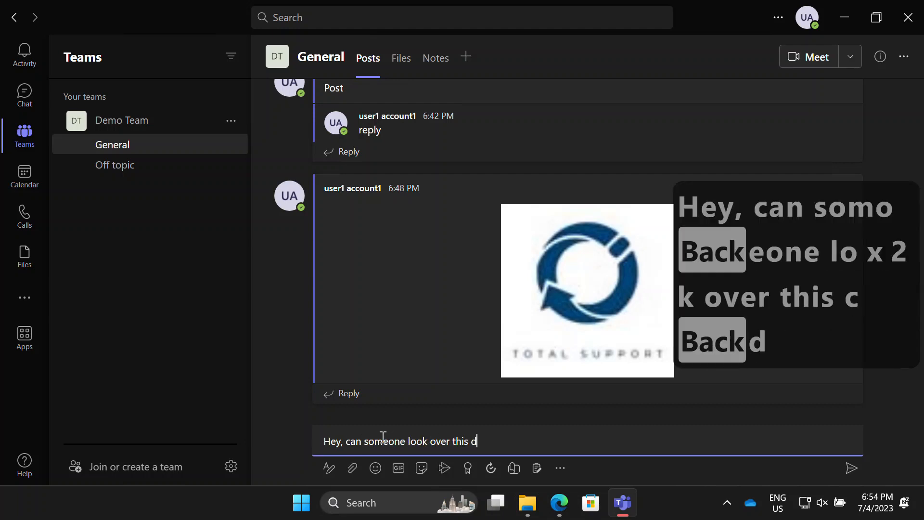
pyautogui.write('ocument for me')
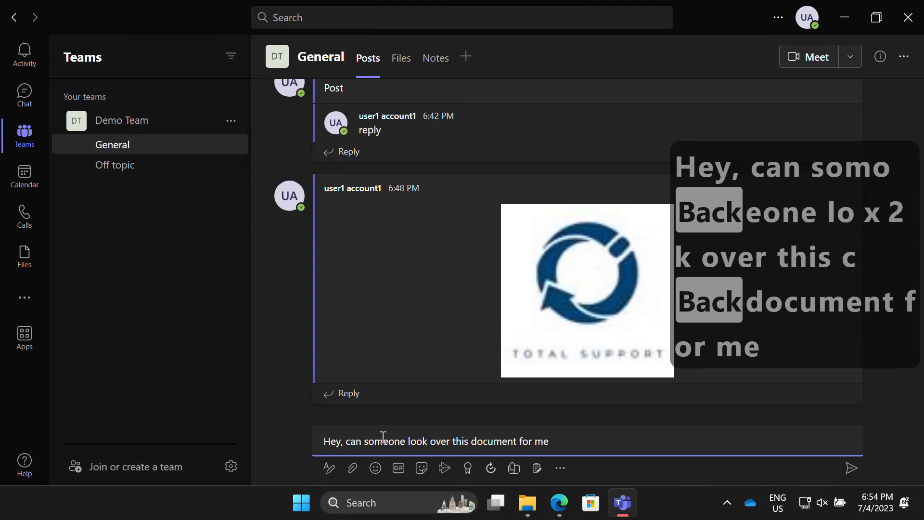
pyautogui.write('?')
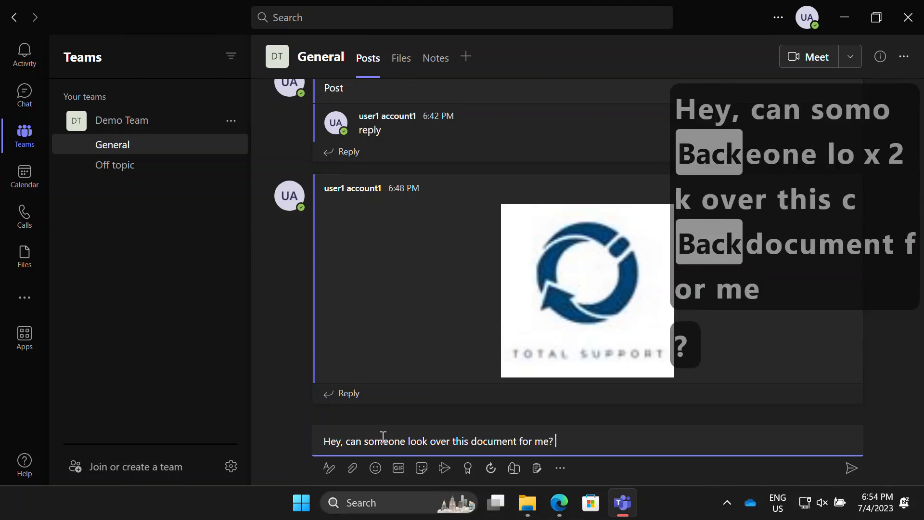
# - Try to copy the contract file from the synced 2023 Contracts folder in File Explorer into the draft post, and return to Teams
pyautogui.click(528, 502)
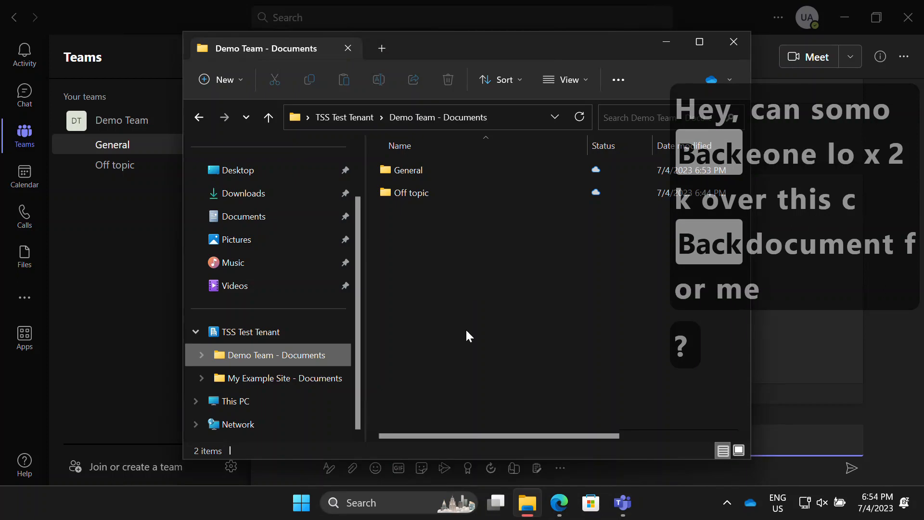
pyautogui.doubleClick(400, 169)
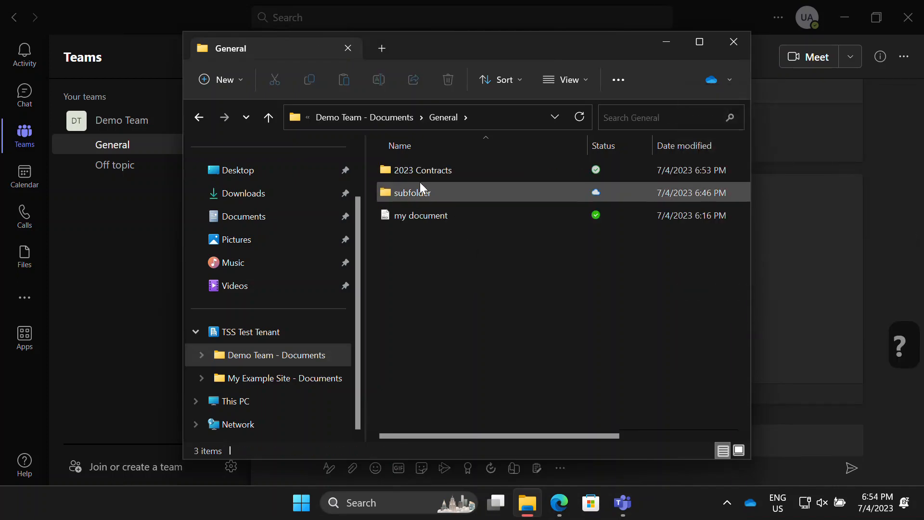
pyautogui.doubleClick(423, 171)
pyautogui.click(422, 170)
pyautogui.moveTo(423, 169); pyautogui.dragTo(789, 438)
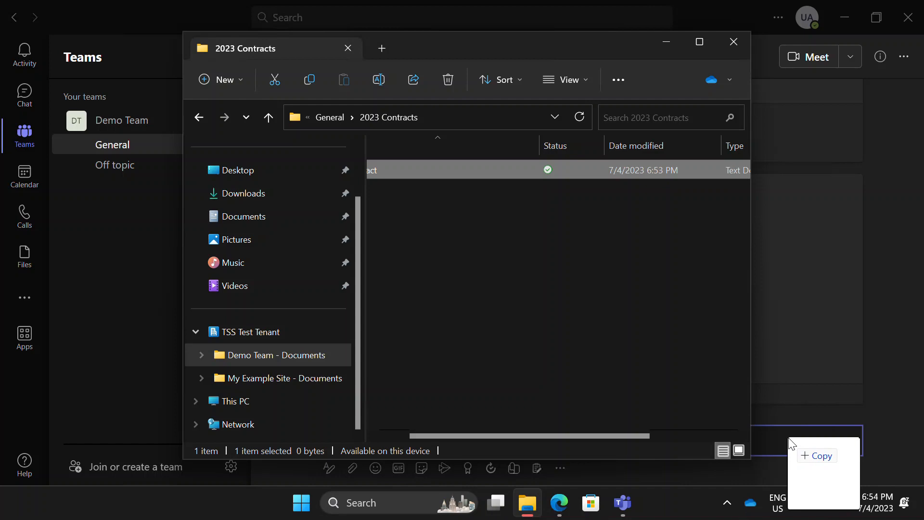
pyautogui.moveTo(789, 438); pyautogui.dragTo(789, 435)
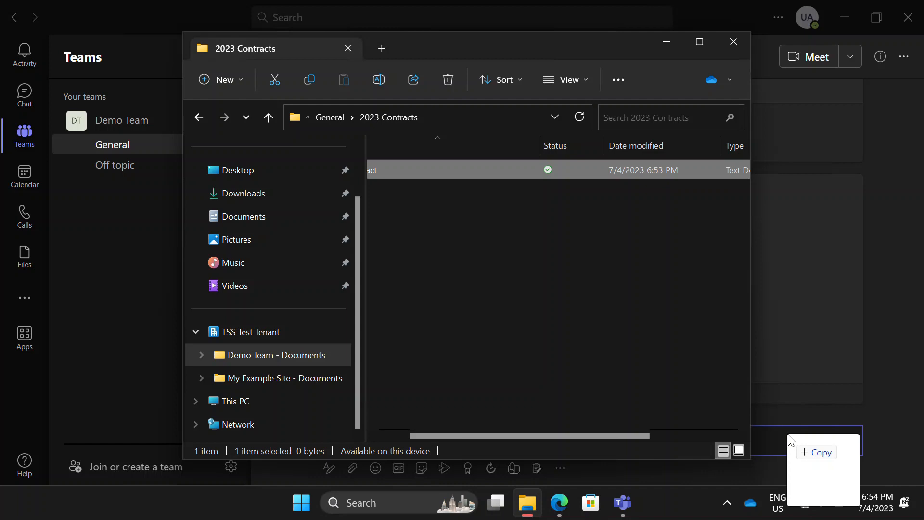
pyautogui.moveTo(788, 435); pyautogui.dragTo(783, 434)
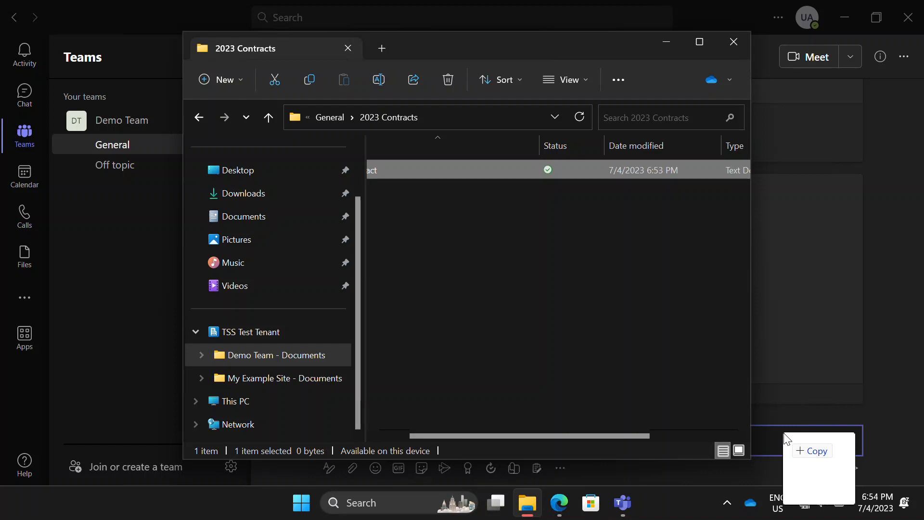
pyautogui.moveTo(785, 436); pyautogui.dragTo(485, 264)
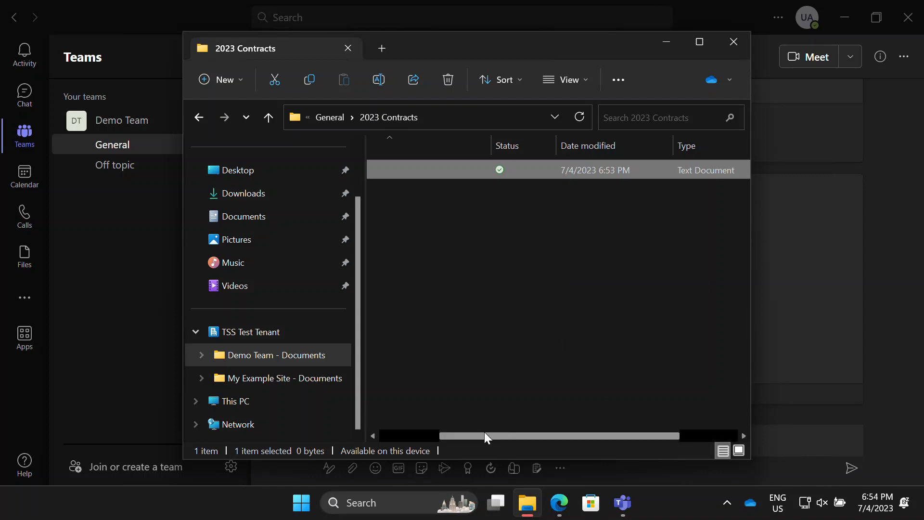
pyautogui.moveTo(495, 436); pyautogui.dragTo(387, 435)
pyautogui.click(675, 43)
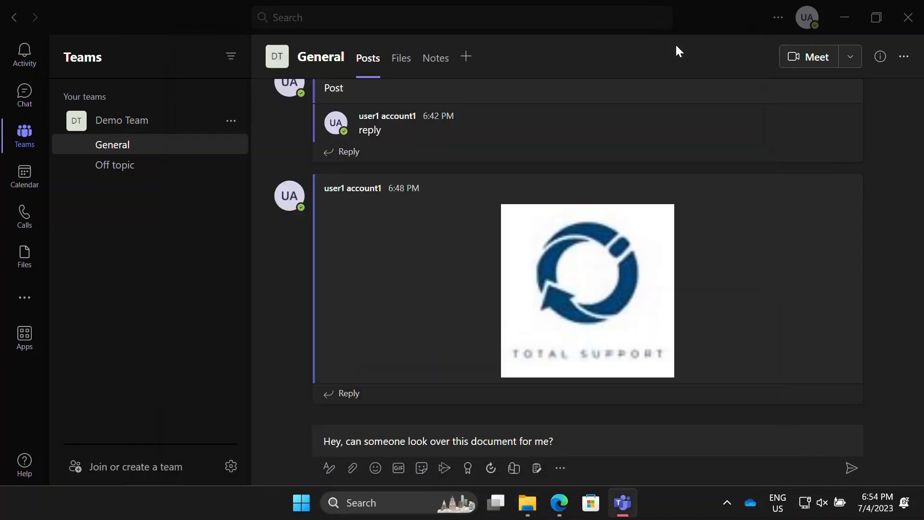
# - Browse the Demo Team channels for files to attach, check the Off topic channel, and leave without attaching anything
pyautogui.click(354, 471)
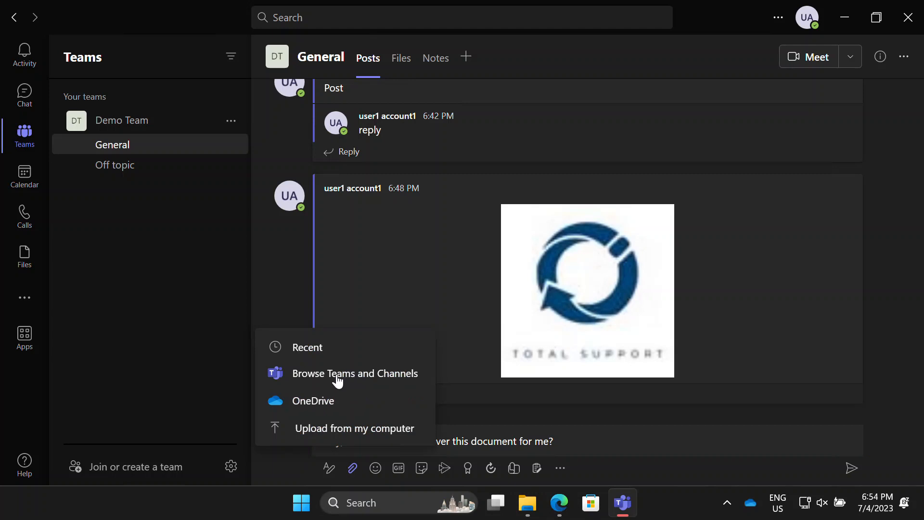
pyautogui.click(338, 380)
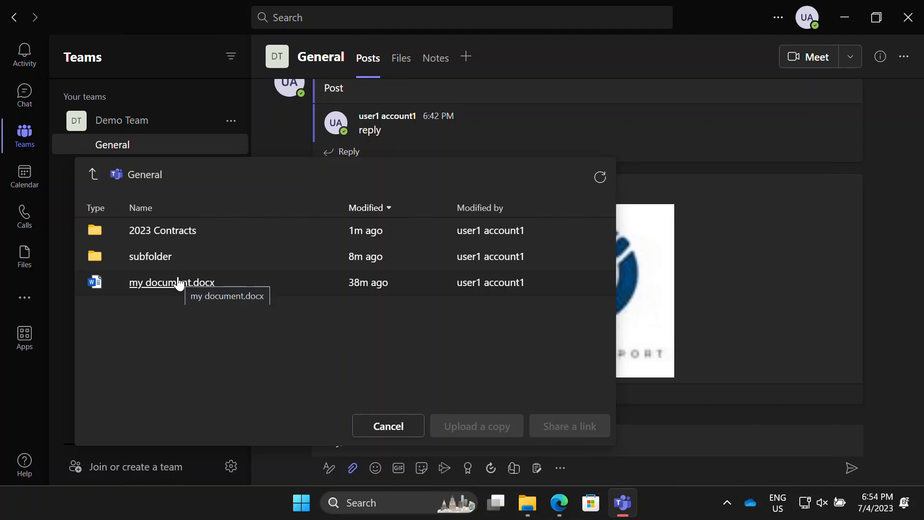
pyautogui.click(94, 174)
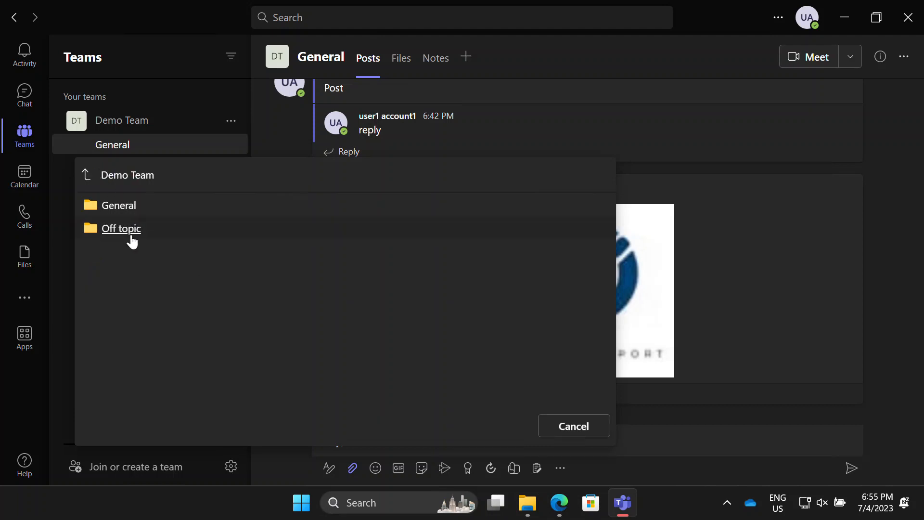
pyautogui.click(131, 230)
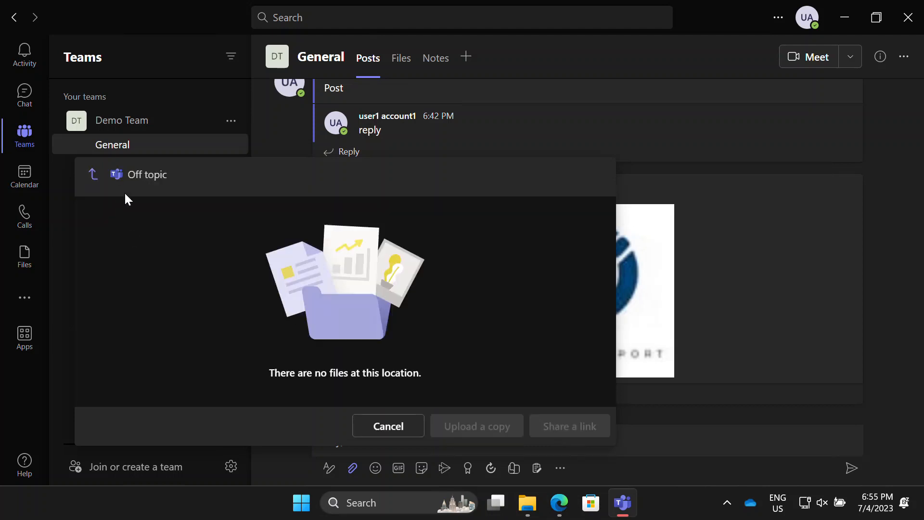
pyautogui.press('Escape')
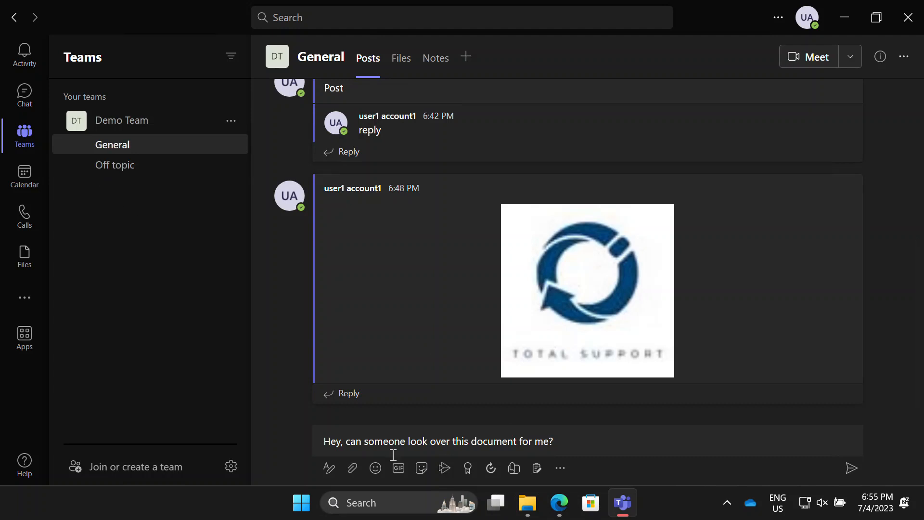
# - Attach contract.txt from the General channel's 2023 Contracts folder to the draft as a shared link and send the post
pyautogui.click(352, 469)
pyautogui.click(316, 376)
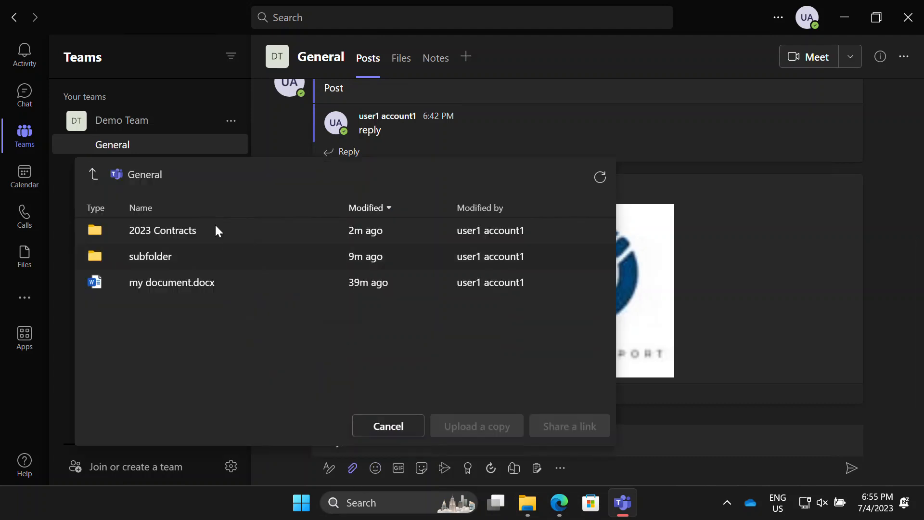
pyautogui.click(153, 232)
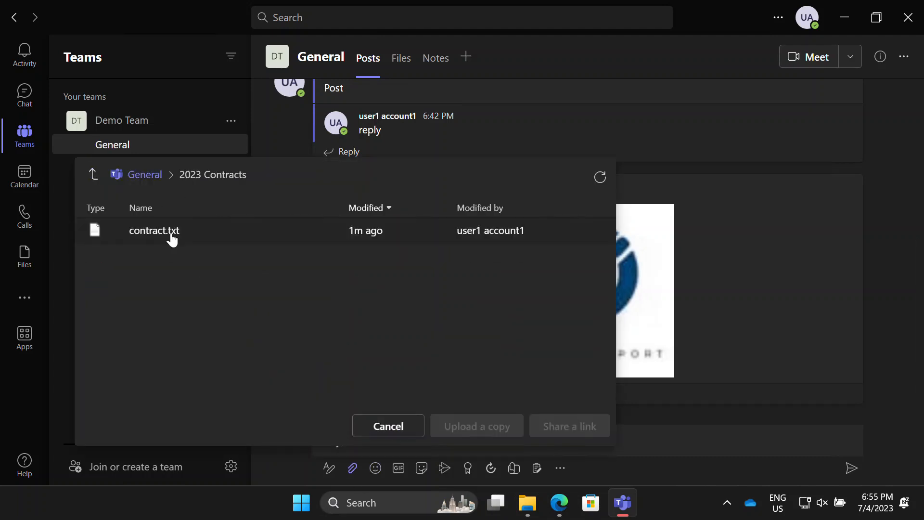
pyautogui.click(169, 235)
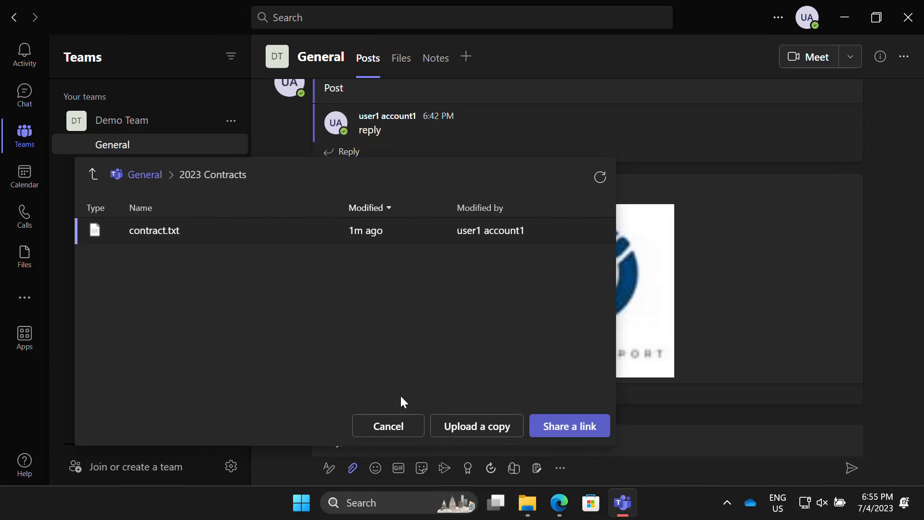
pyautogui.click(565, 432)
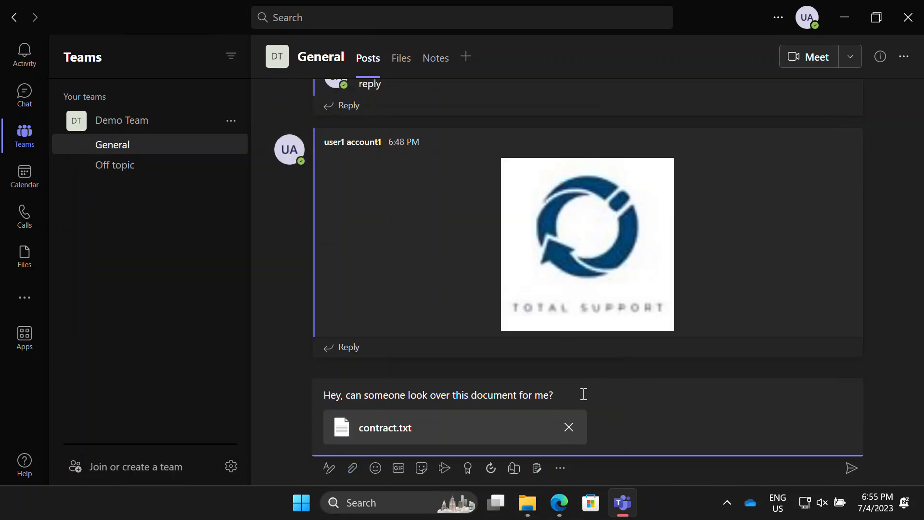
pyautogui.press('Return')
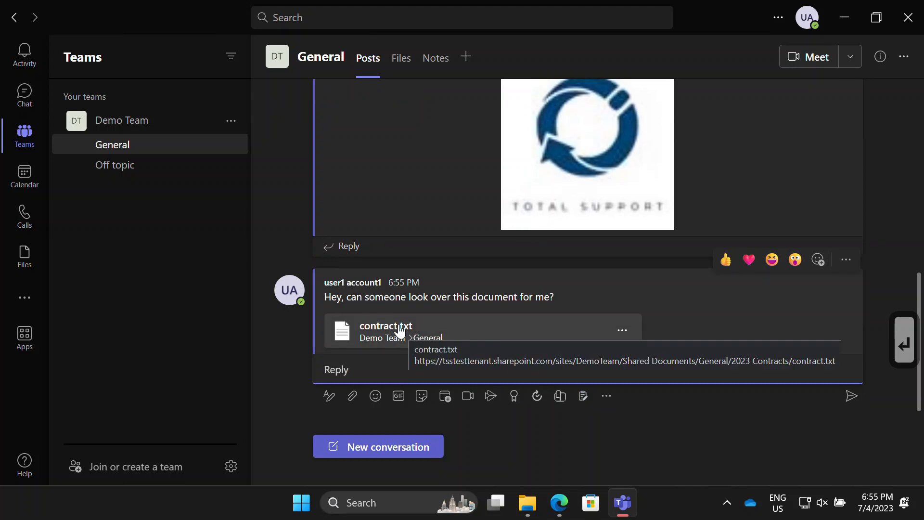
# - Open contract.txt from the General channel post, try adding the text "edit", and close the file
pyautogui.click(400, 330)
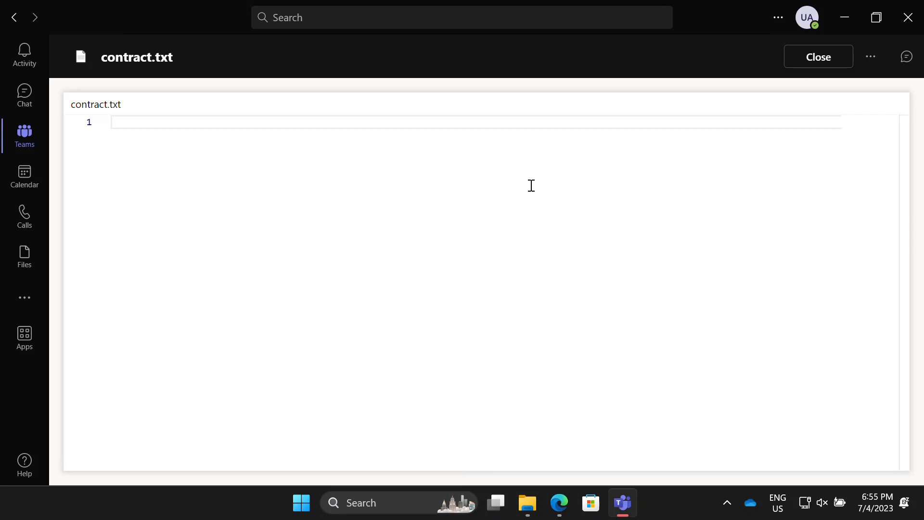
pyautogui.write('ed')
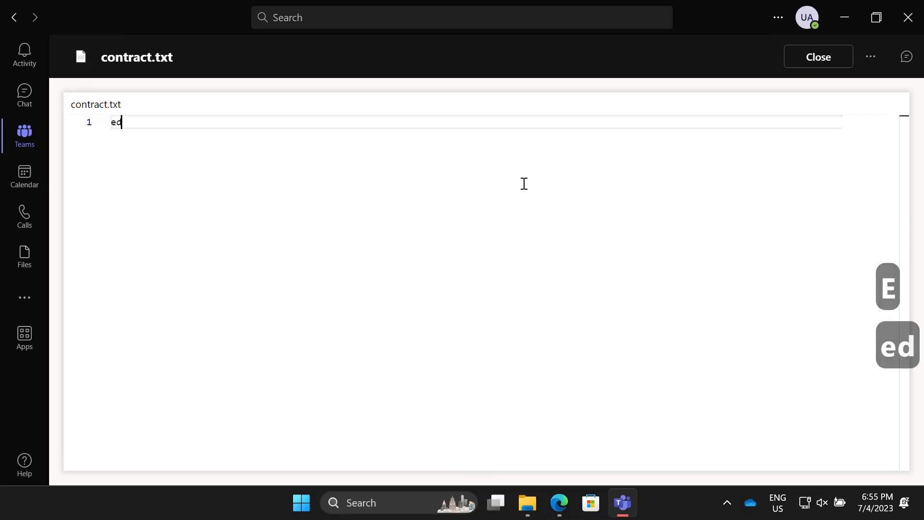
pyautogui.write('it')
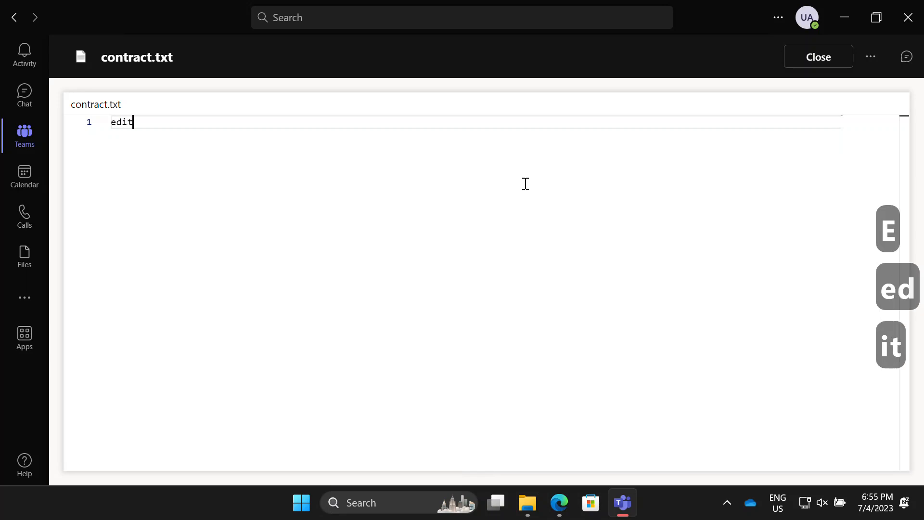
pyautogui.click(869, 60)
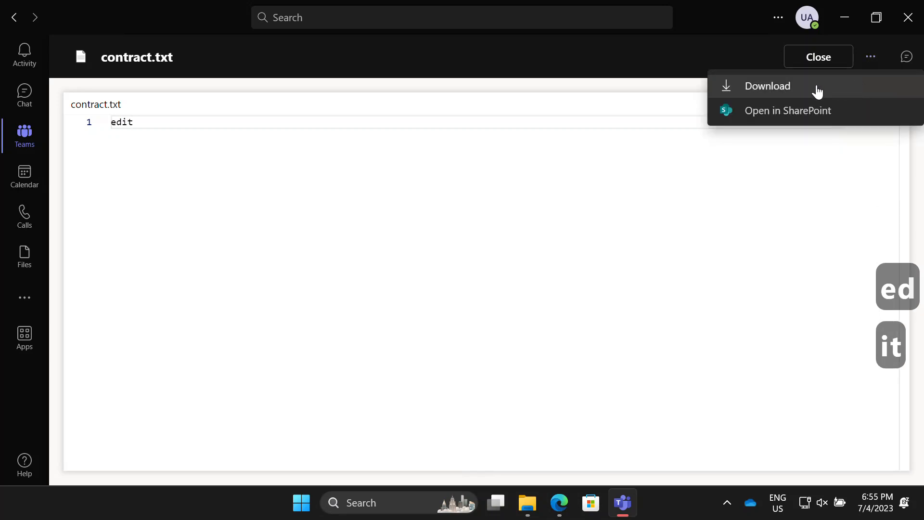
pyautogui.click(825, 60)
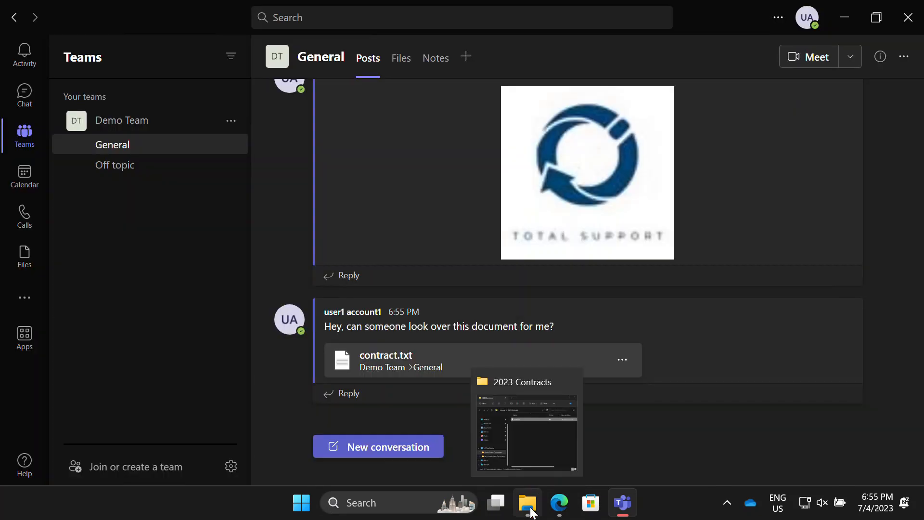
# - Switch to File Explorer, check the synced contract file's contents in Notepad, close it, and return to Teams
pyautogui.click(532, 497)
pyautogui.doubleClick(464, 169)
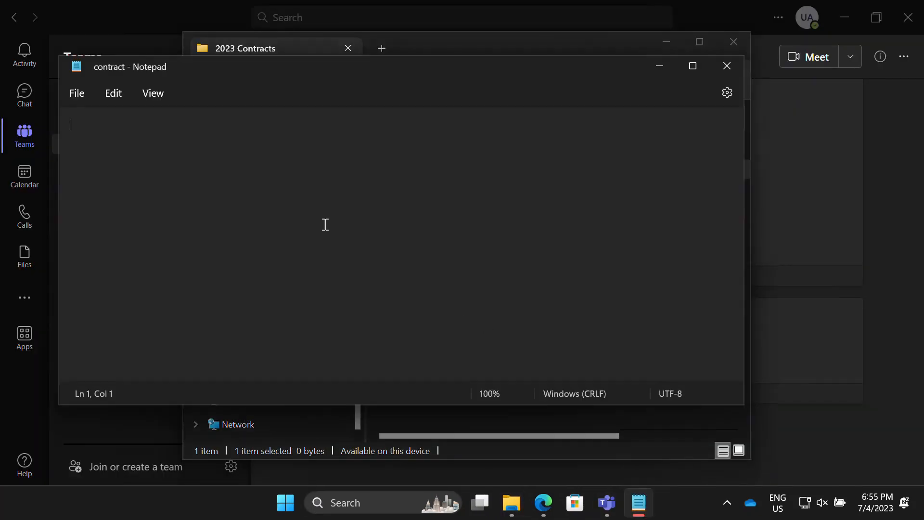
pyautogui.click(726, 66)
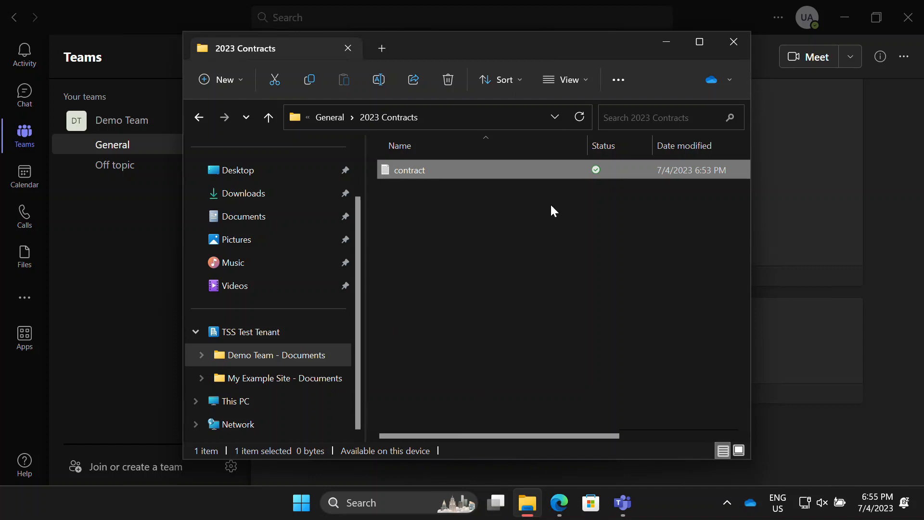
pyautogui.click(860, 414)
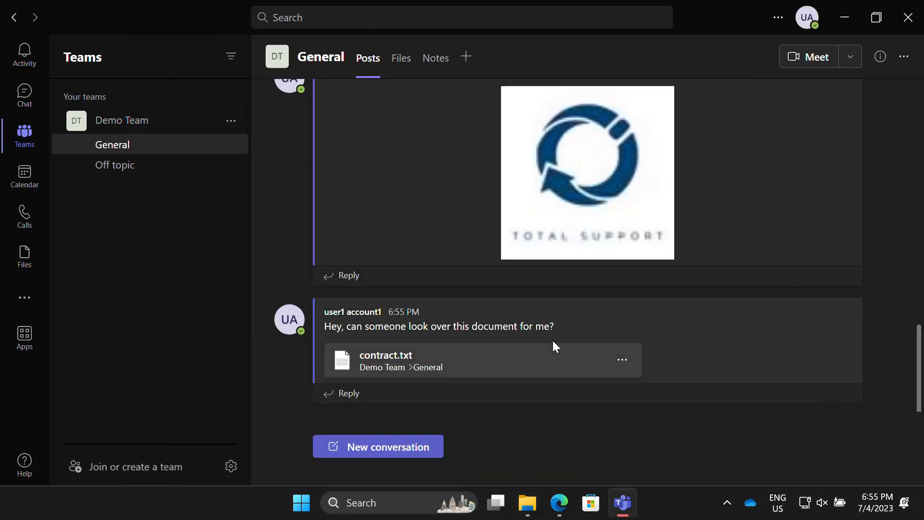
# - Reopen contract.txt from the channel post, check its contents and the available file options, and close it
pyautogui.click(568, 362)
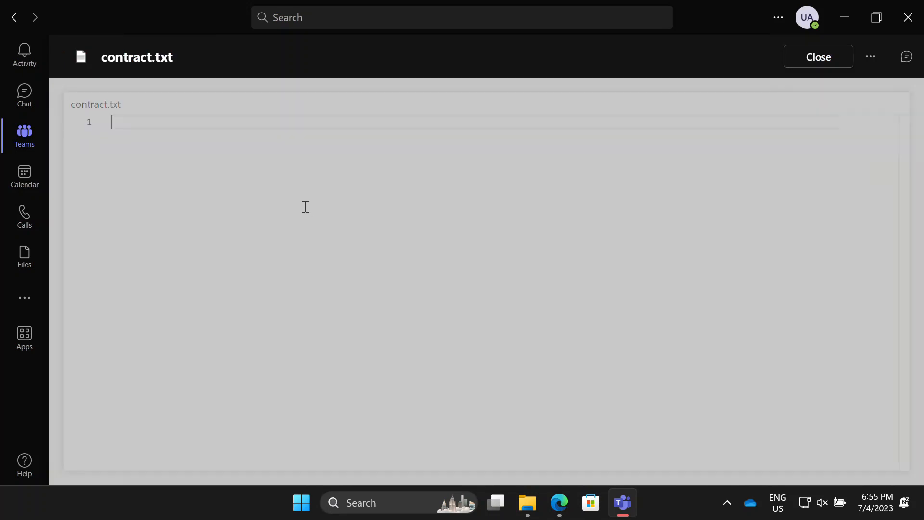
pyautogui.click(868, 61)
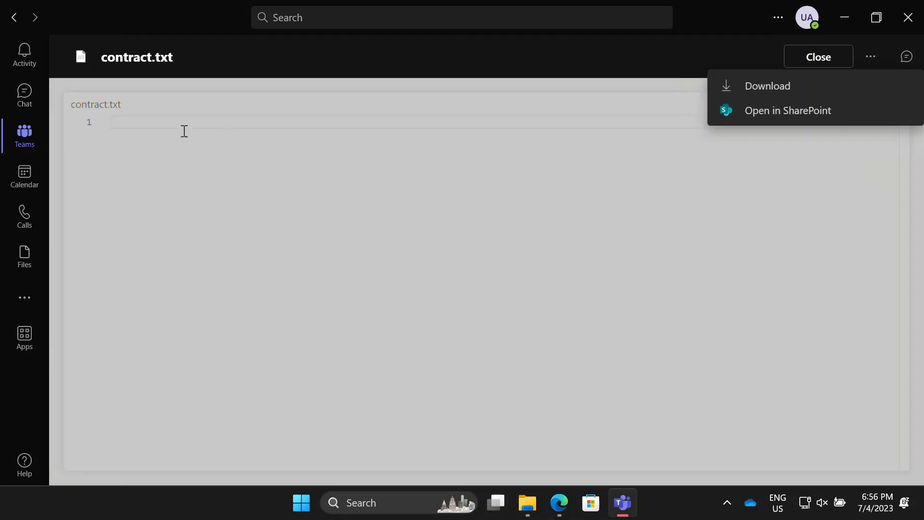
pyautogui.click(874, 64)
pyautogui.click(875, 65)
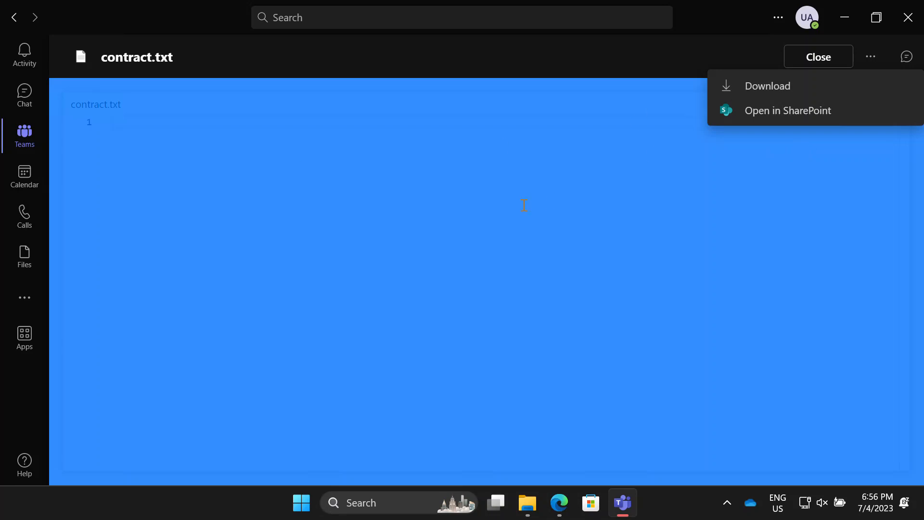
pyautogui.click(844, 65)
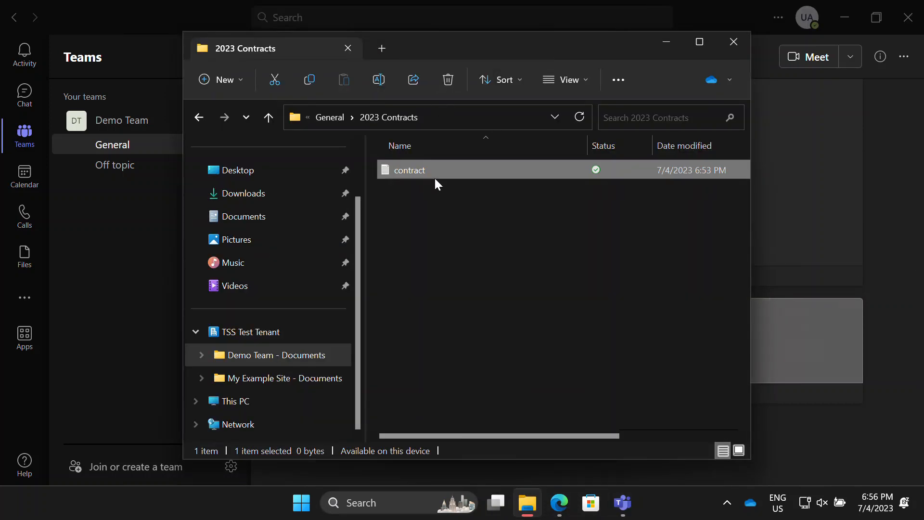
# - Check the synced contract file in Notepad once more, close it, and go back to the Teams channel posts
pyautogui.doubleClick(433, 176)
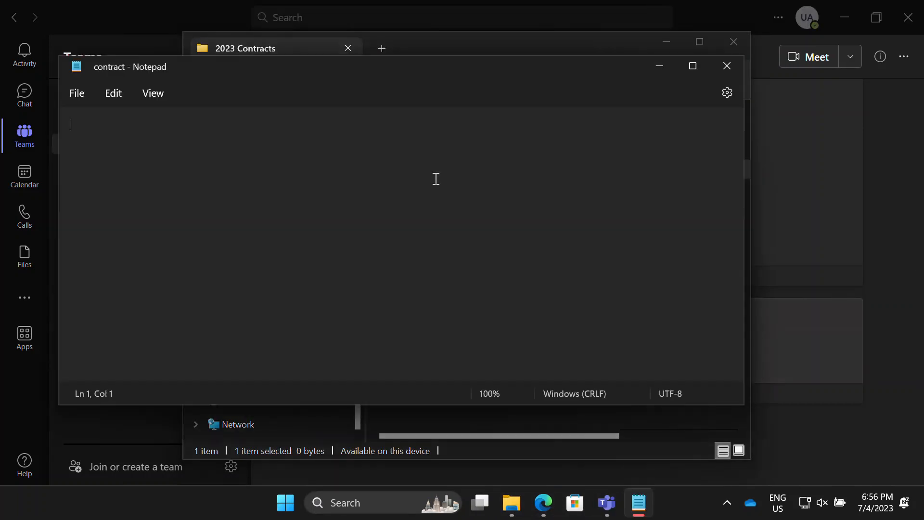
pyautogui.click(726, 66)
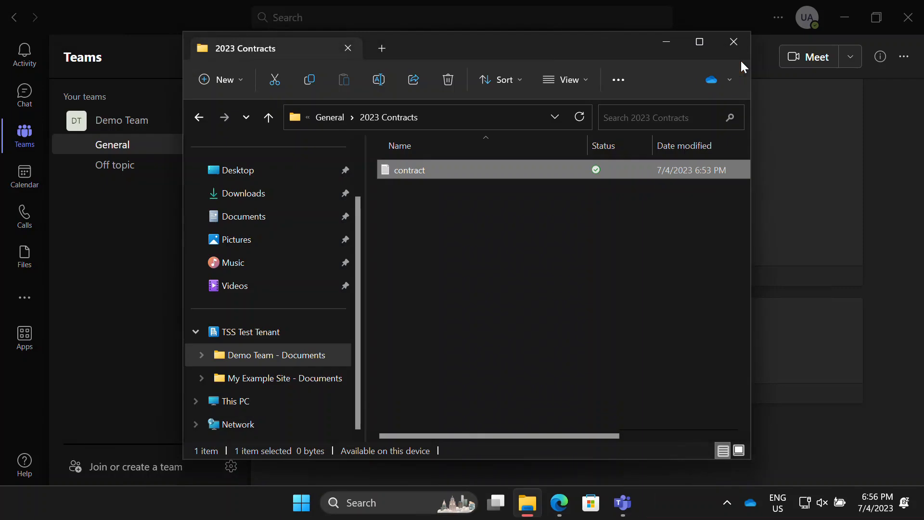
pyautogui.click(844, 312)
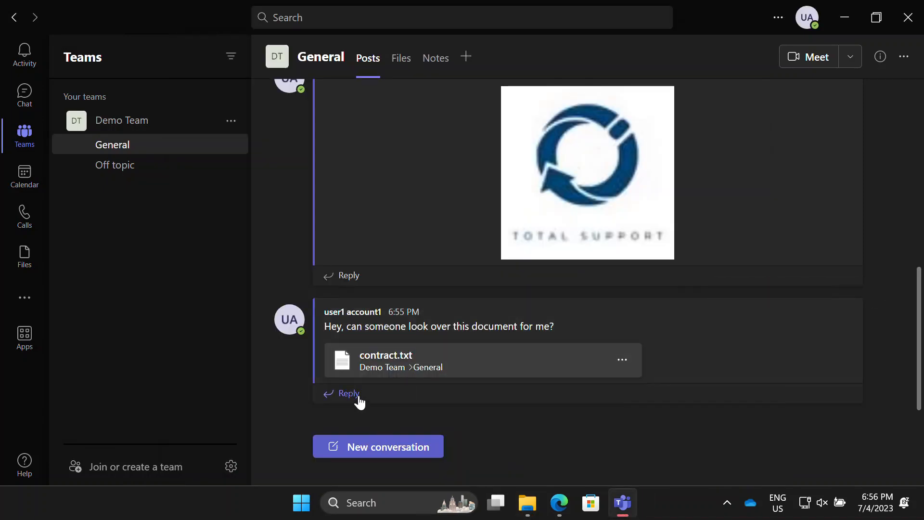
pyautogui.click(394, 399)
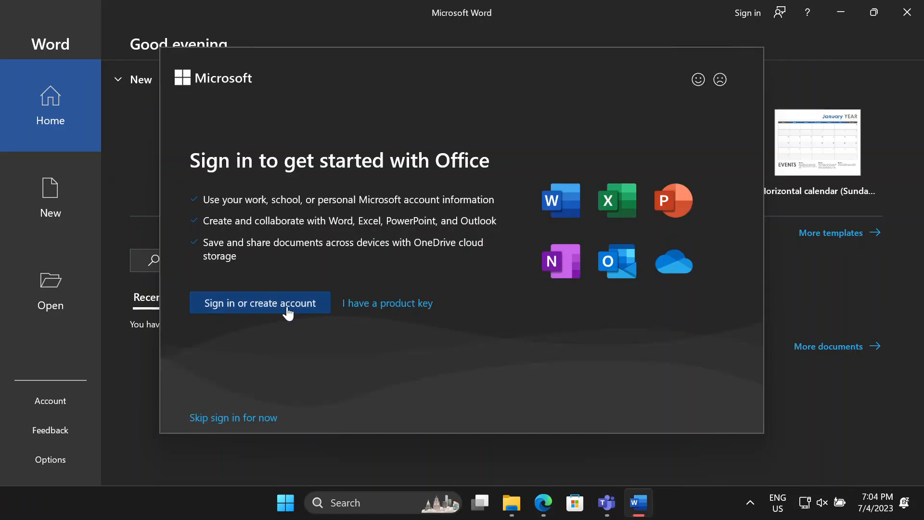
# - Sign in to activate Office in Word with the work account's email address and password
pyautogui.click(288, 308)
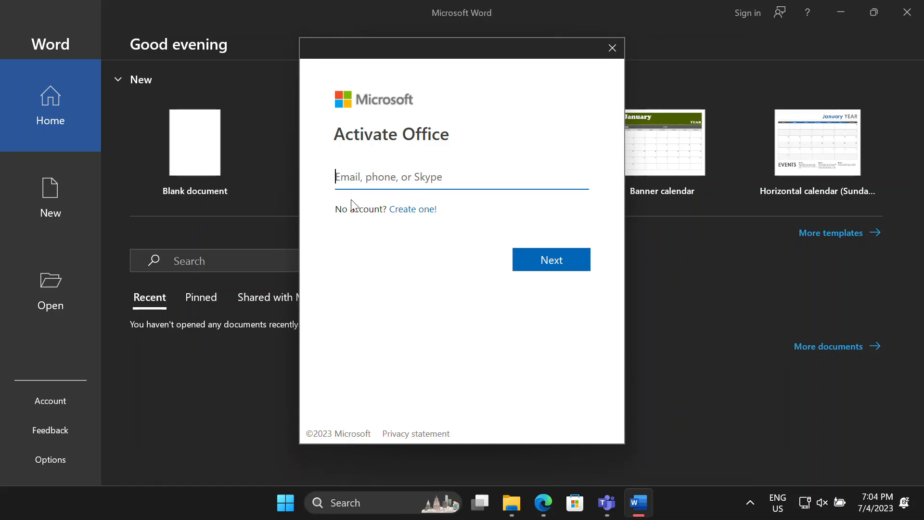
pyautogui.hotkey('ctrl', 'v')
pyautogui.click(534, 265)
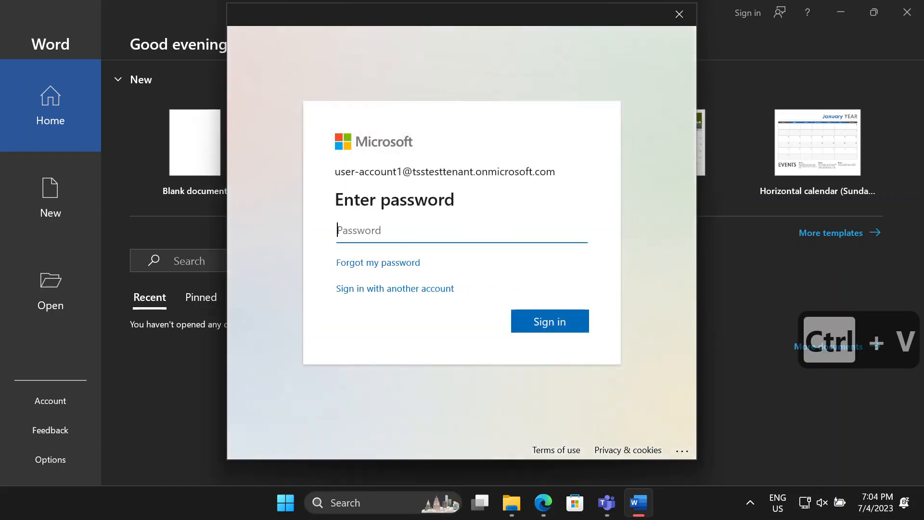
pyautogui.hotkey('ctrl', 'v')
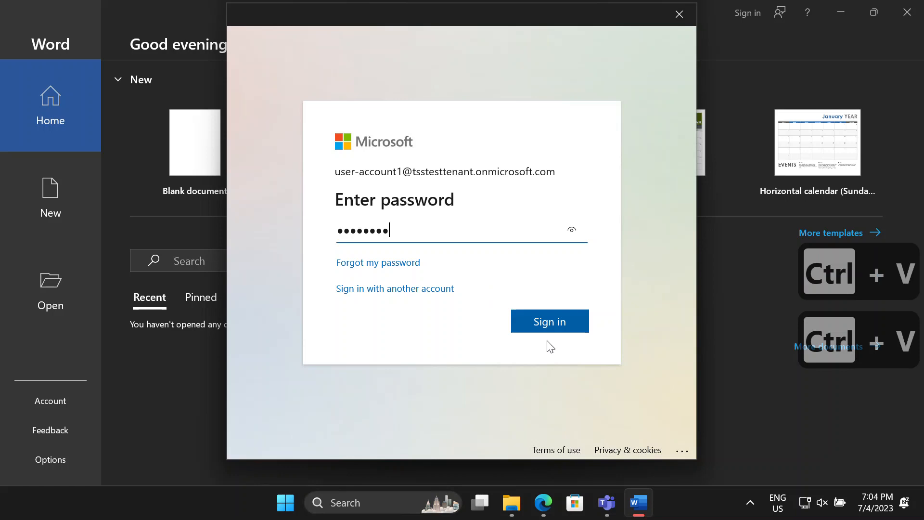
pyautogui.click(558, 331)
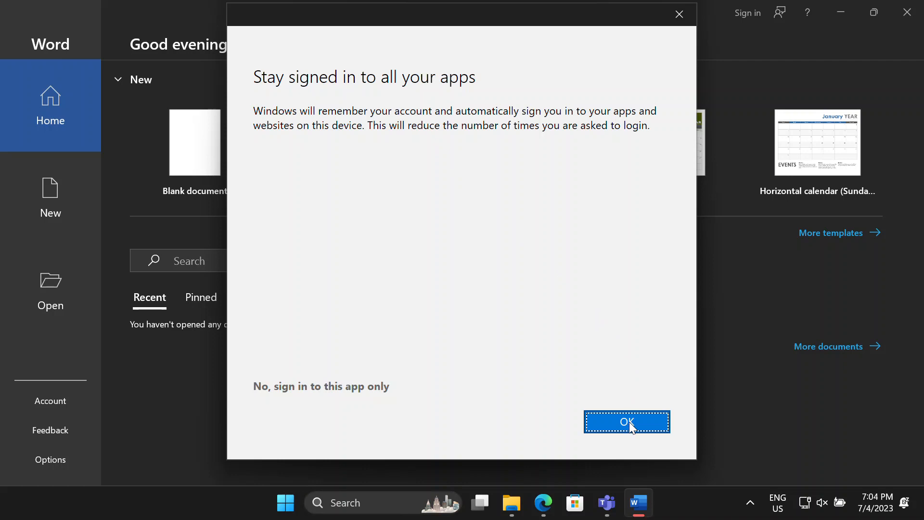
# - Limit the sign-in to this app only, then accept the Office license agreement and dismiss the privacy notice
pyautogui.click(296, 388)
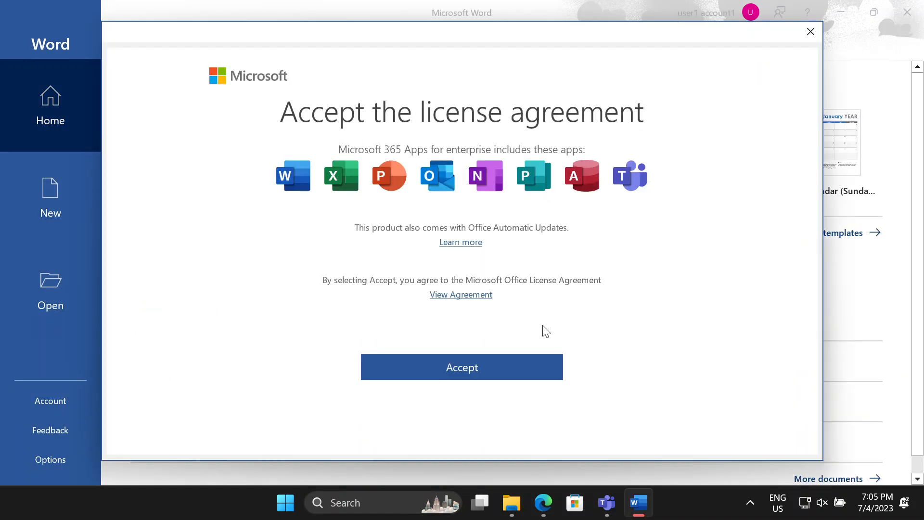
pyautogui.click(505, 370)
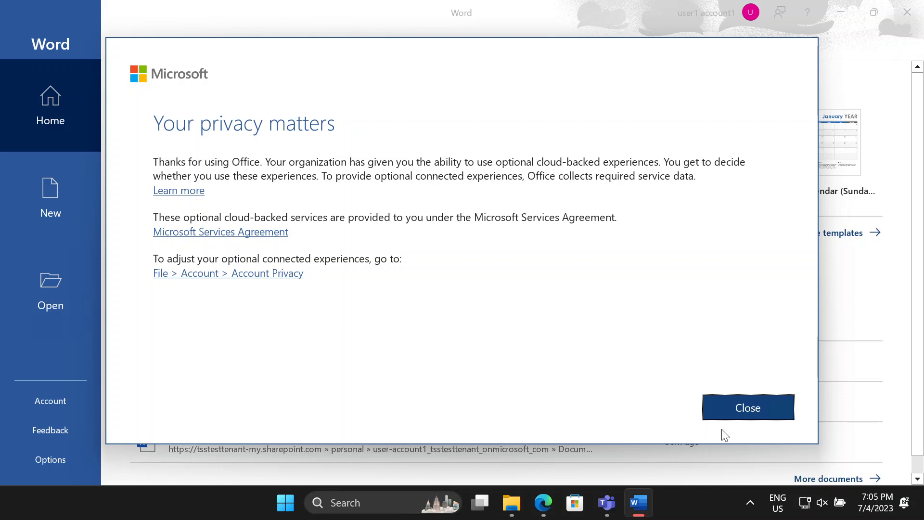
pyautogui.click(736, 415)
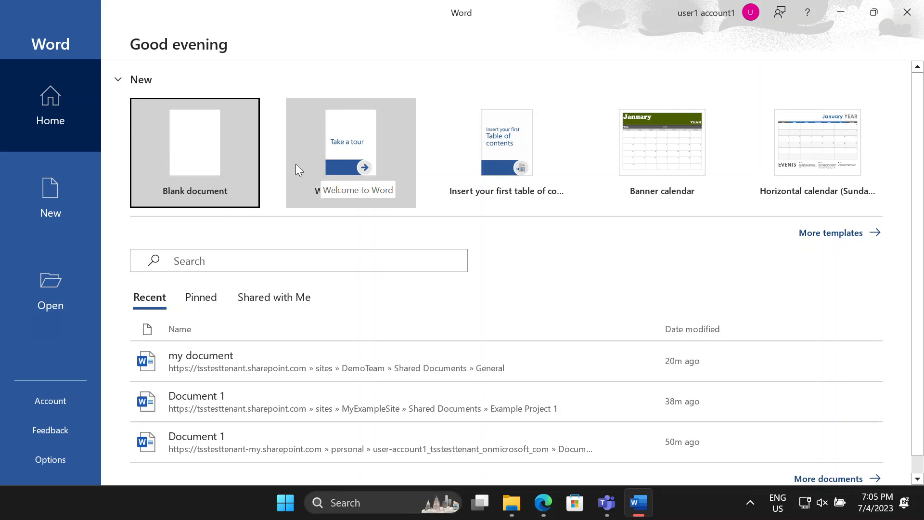
# - Create a blank document and fill it with placeholder text generated by =lorem()
pyautogui.click(203, 152)
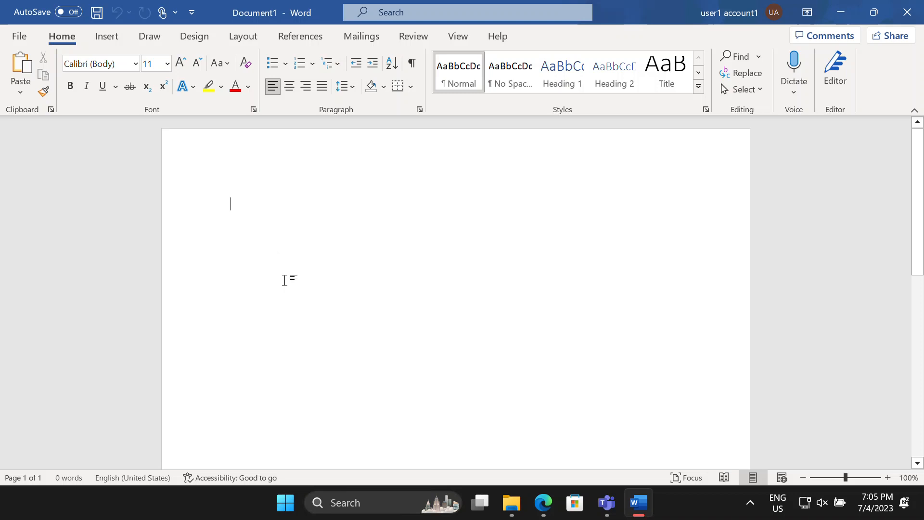
pyautogui.write('=')
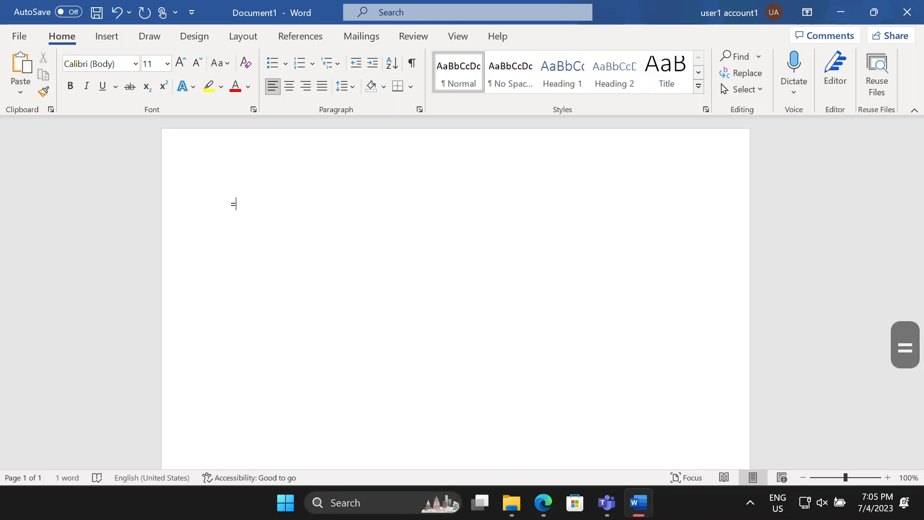
pyautogui.write('lorem()')
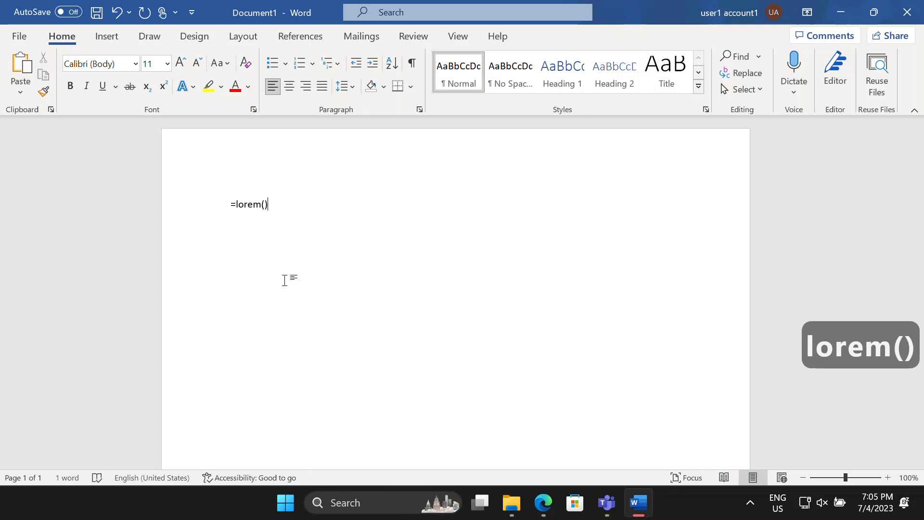
pyautogui.press('Return')
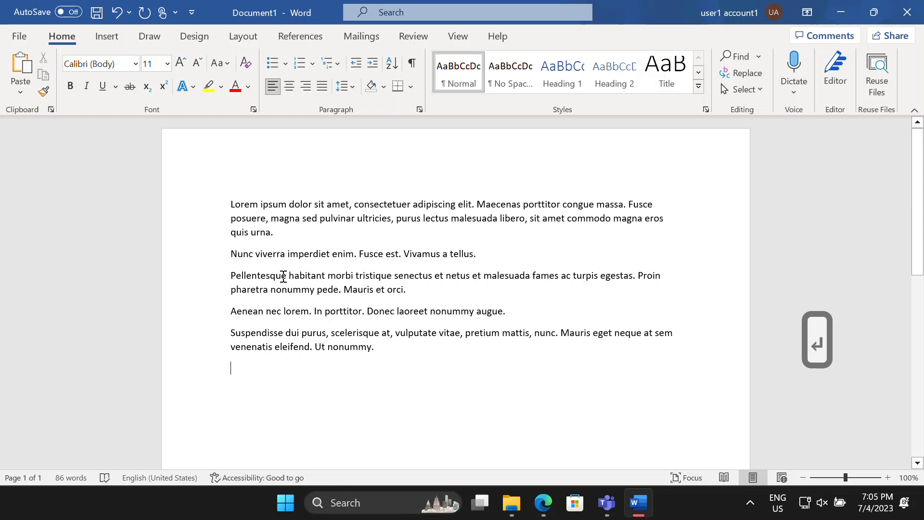
# - Start saving the new document and review the OneDrive - TSS Test Tenant folders as a save location
pyautogui.click(20, 37)
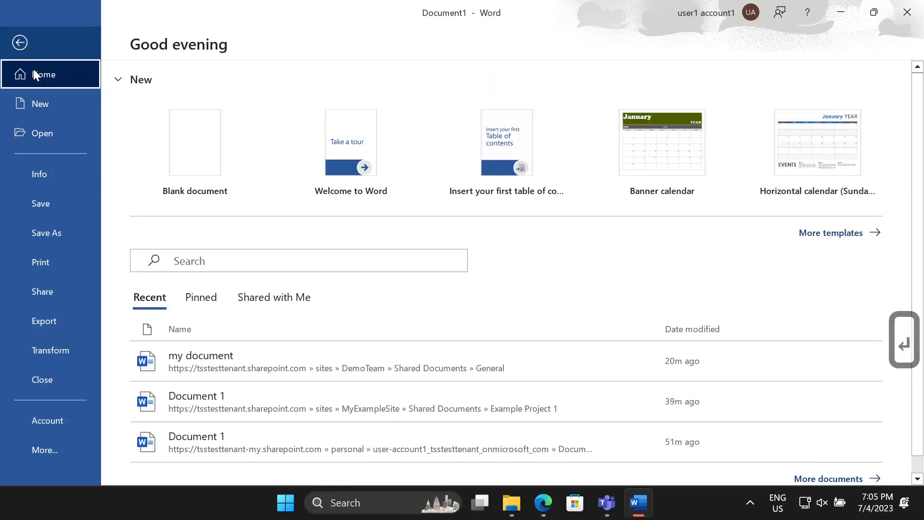
pyautogui.click(52, 206)
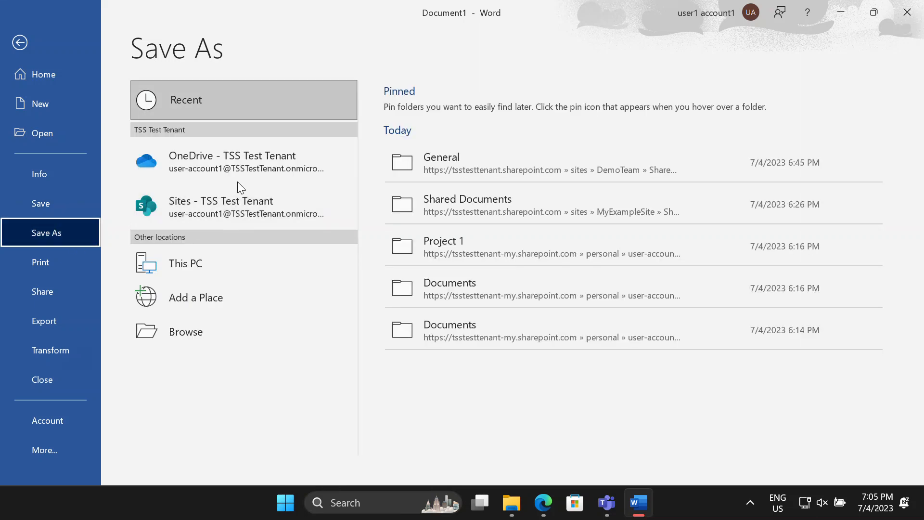
pyautogui.click(240, 169)
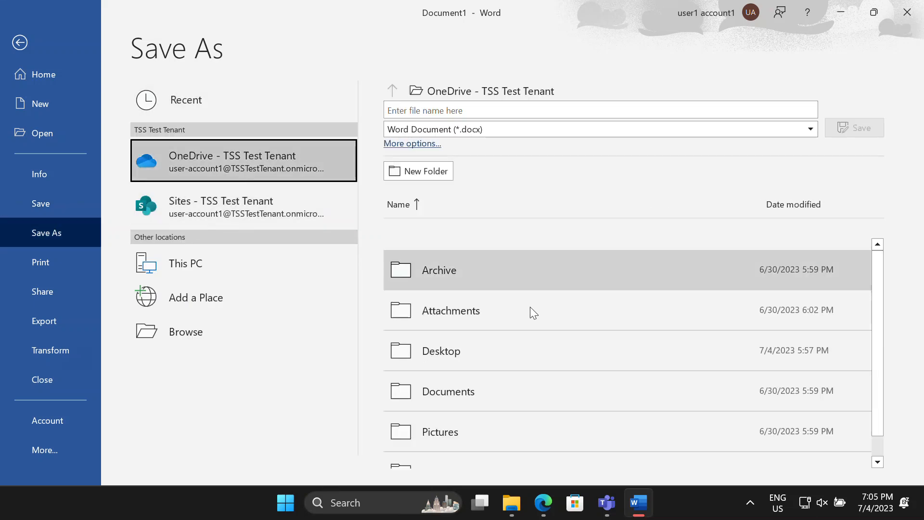
pyautogui.scroll(-1, 522, 347)
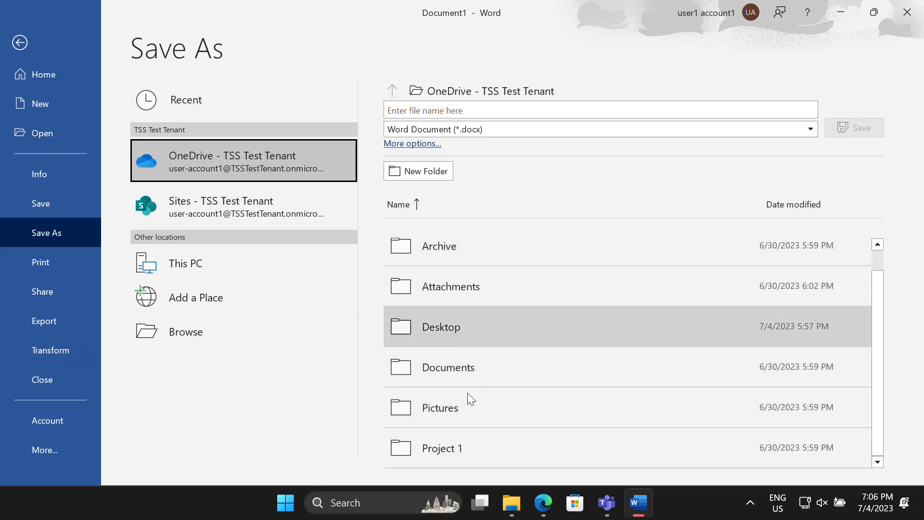
pyautogui.scroll(1, 486, 390)
# - Browse for a save location in the OneDrive - TSS Test Tenant folders, then cancel the file dialog
pyautogui.click(255, 334)
pyautogui.scroll(1, 87, 153)
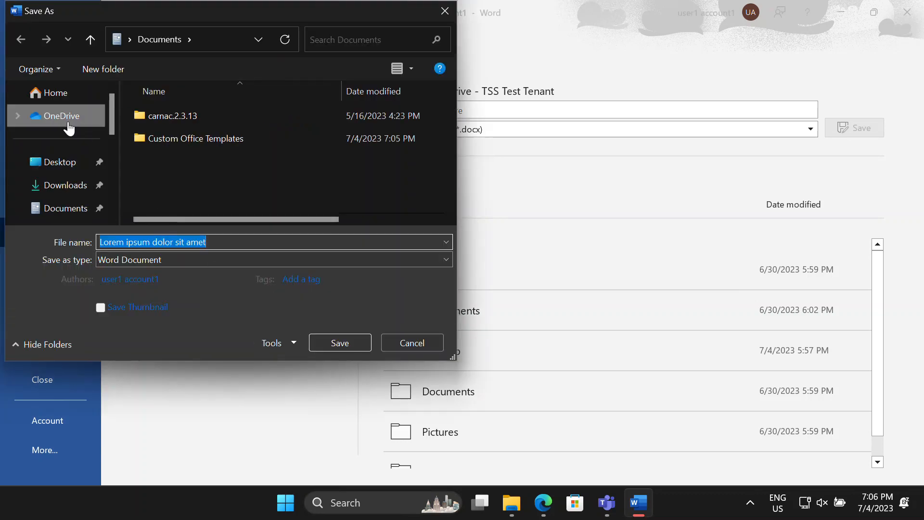
pyautogui.click(53, 116)
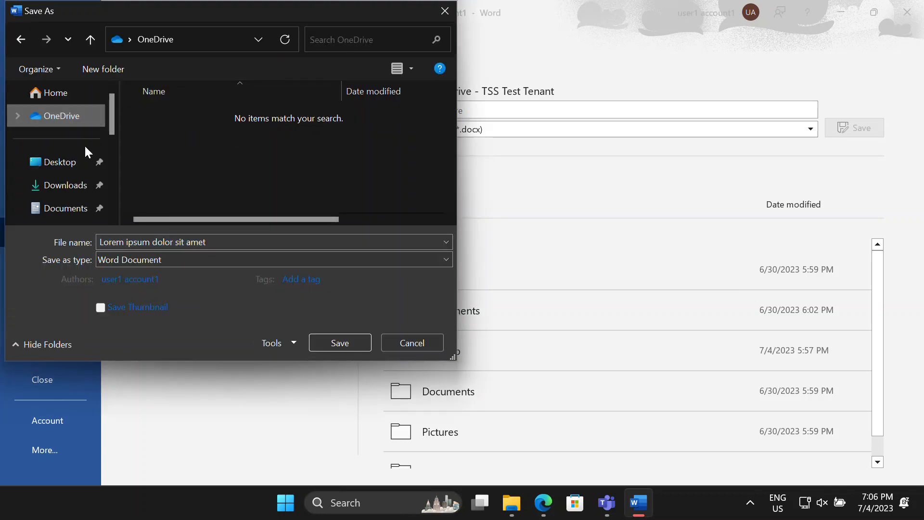
pyautogui.moveTo(208, 10); pyautogui.dragTo(320, 123)
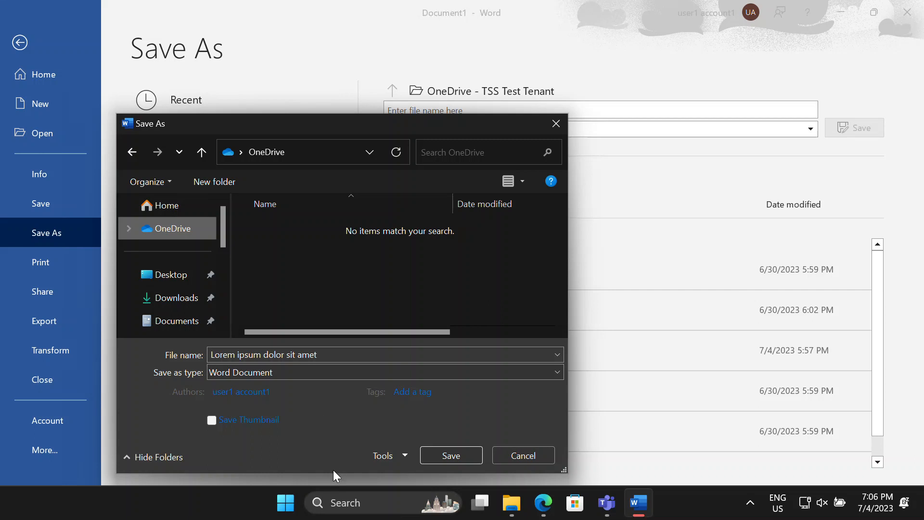
pyautogui.moveTo(333, 473); pyautogui.dragTo(333, 478)
pyautogui.scroll(-3, 202, 272)
pyautogui.scroll(1, 202, 272)
pyautogui.click(193, 271)
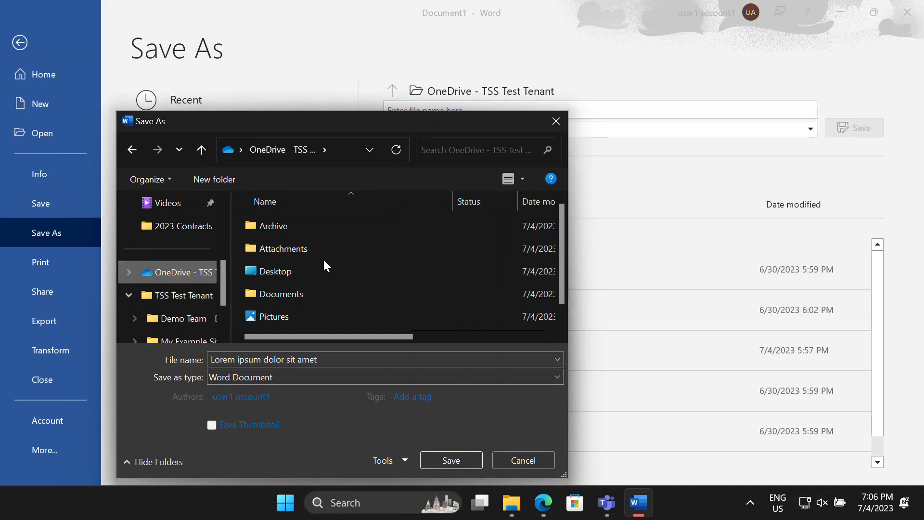
pyautogui.doubleClick(308, 293)
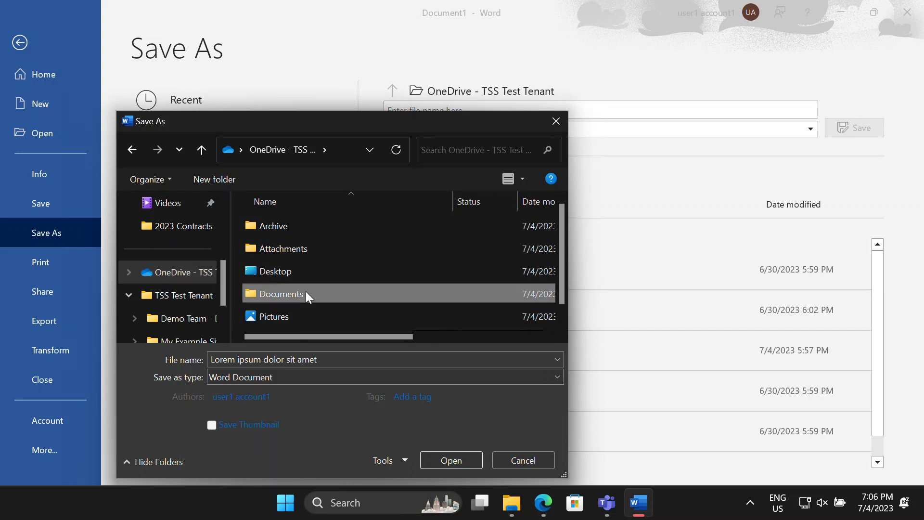
pyautogui.click(520, 458)
# - Explore Sites - TSS Test Tenant as a save location, going into Demo Team's Documents library, General and 2023 Contracts
pyautogui.click(201, 210)
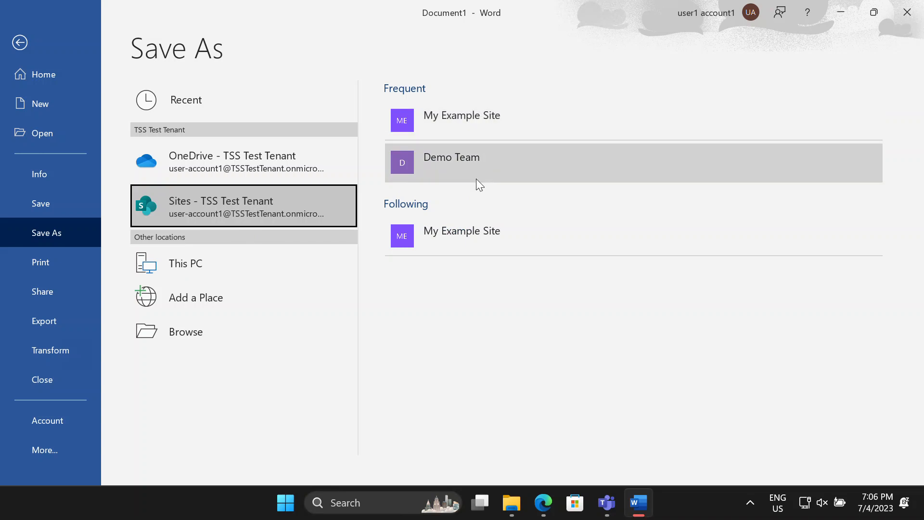
pyautogui.click(443, 163)
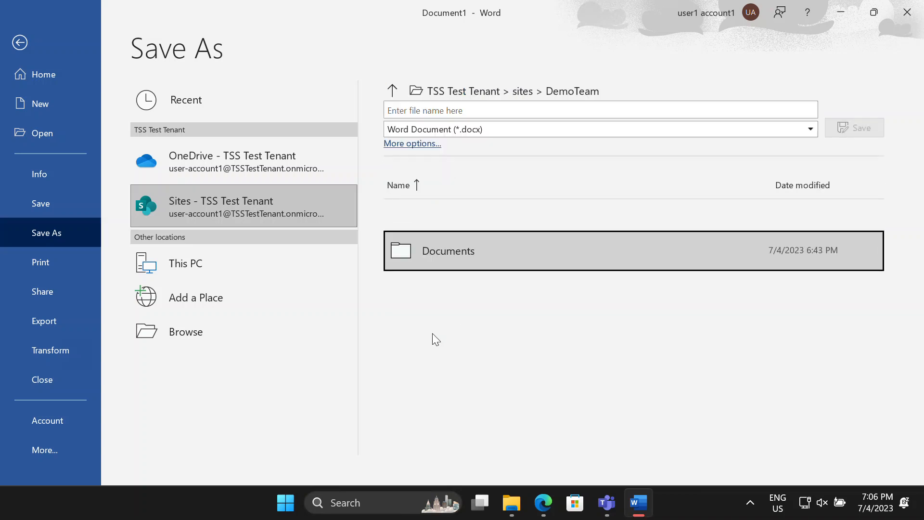
pyautogui.click(440, 254)
pyautogui.click(444, 267)
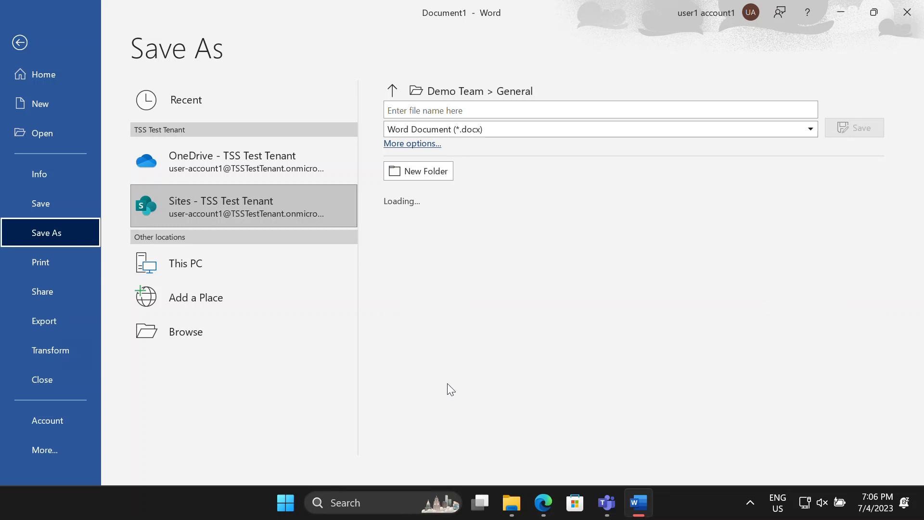
pyautogui.click(466, 268)
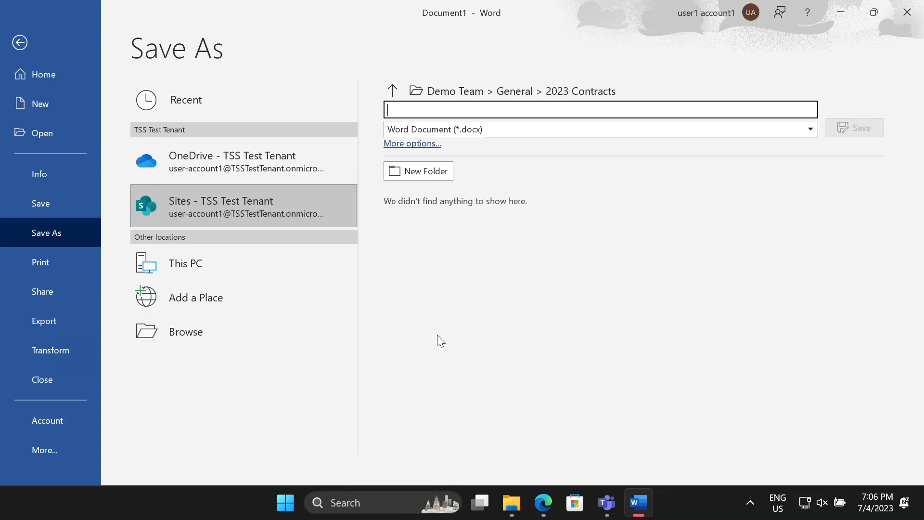
# - Browse through the synced Demo Team - Documents library to General > 2023 Contracts as the save location
pyautogui.click(238, 331)
pyautogui.scroll(-5, 193, 306)
pyautogui.click(190, 274)
pyautogui.click(187, 304)
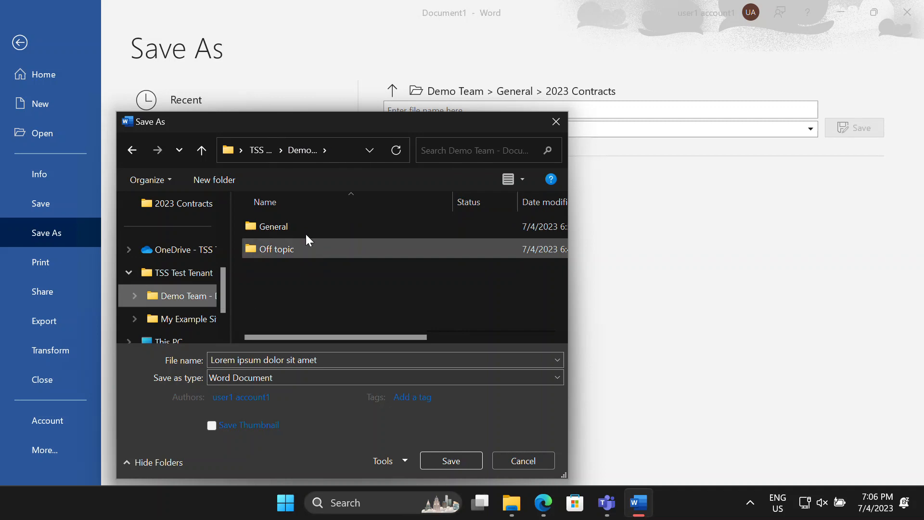
pyautogui.doubleClick(295, 227)
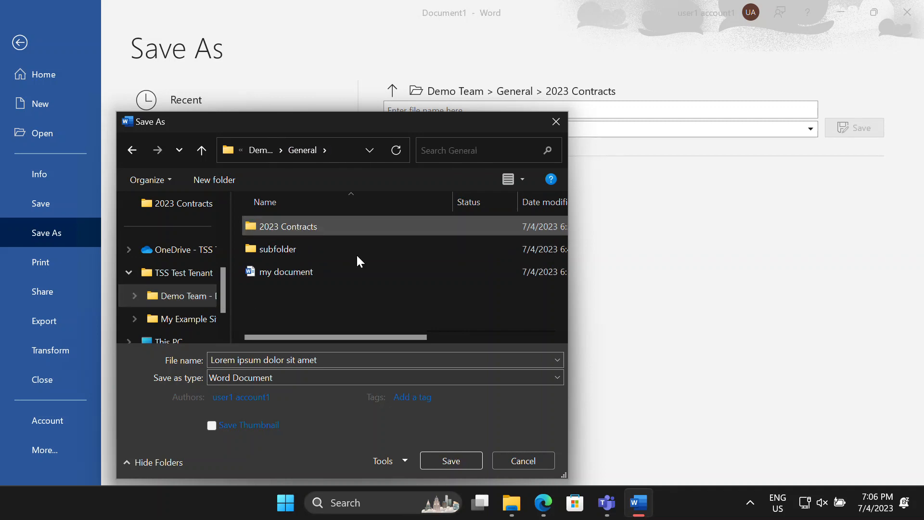
pyautogui.click(750, 503)
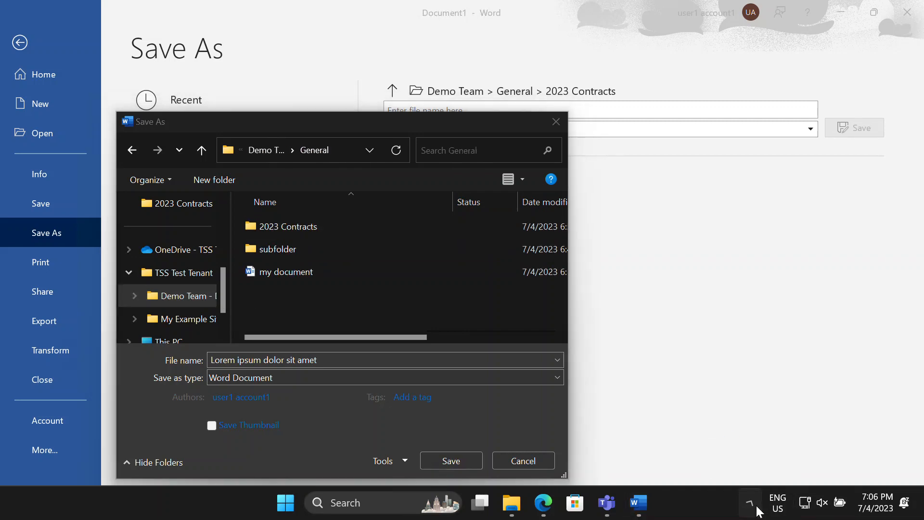
pyautogui.doubleClick(290, 229)
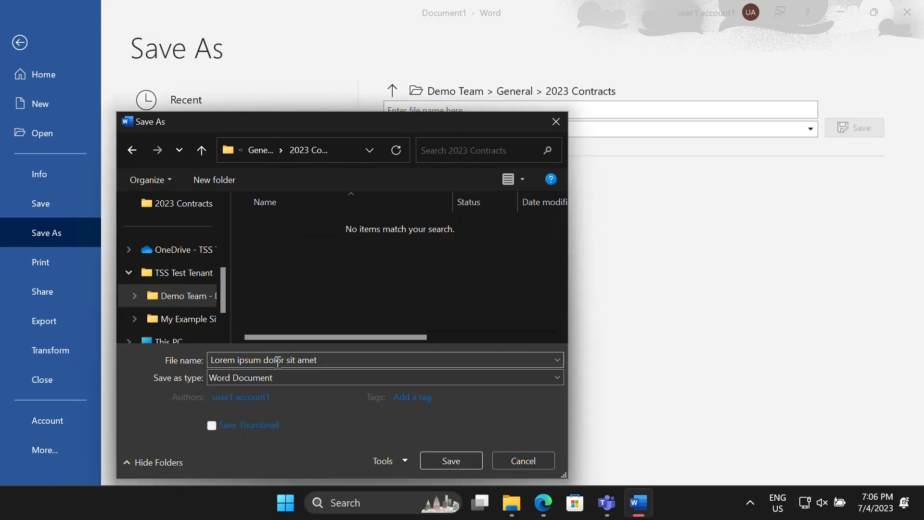
# - Save the document as new contract and close it
pyautogui.click(308, 359)
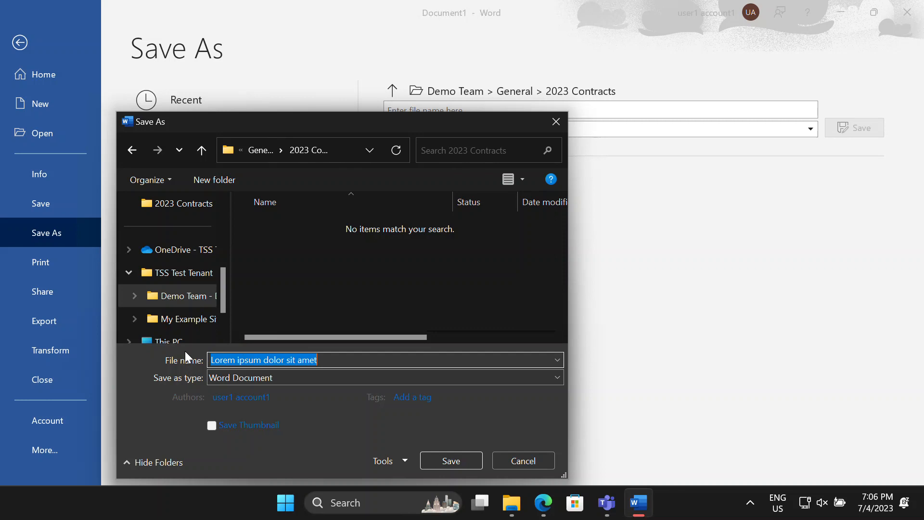
pyautogui.write('new ')
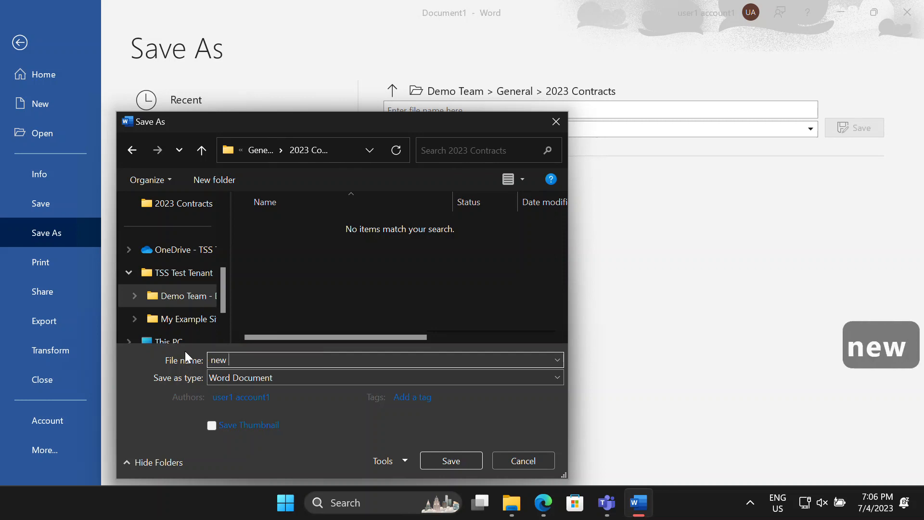
pyautogui.write('contract')
pyautogui.press('Return')
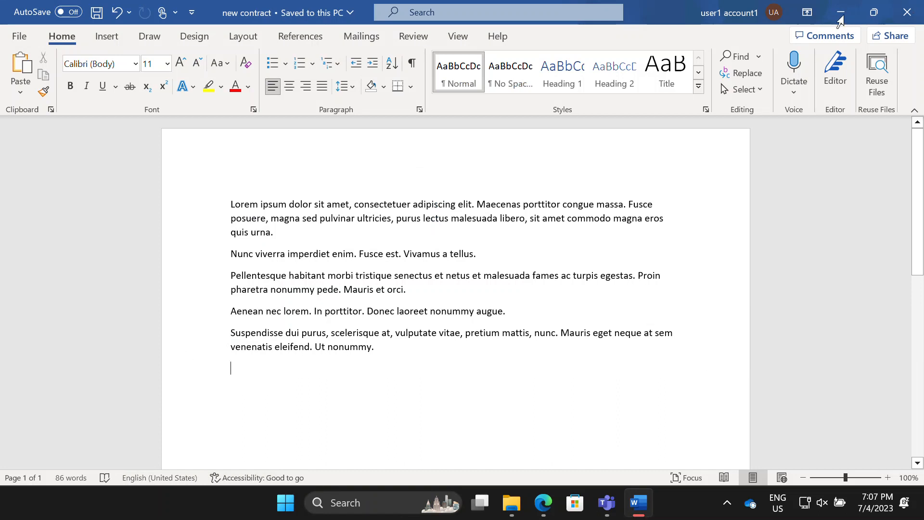
pyautogui.click(907, 13)
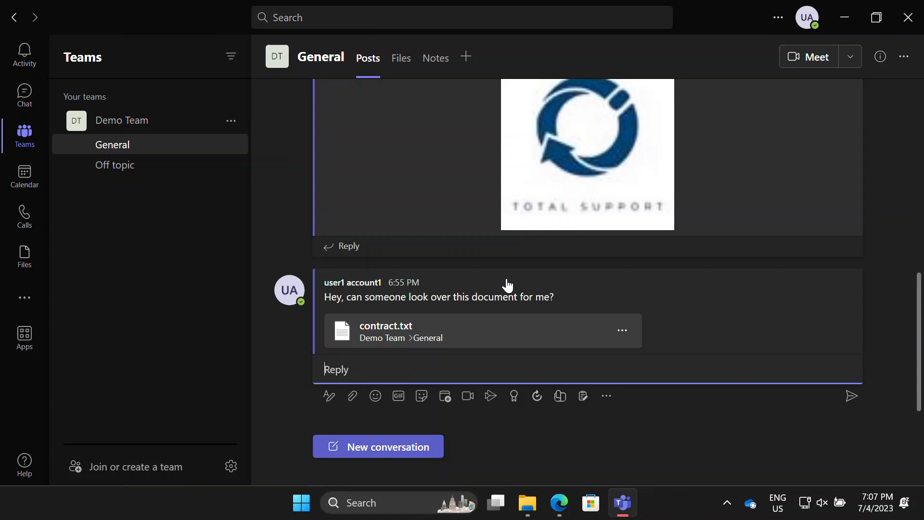
# - Start a new conversation in Demo Team's General channel in Teams and paste a copy of the contract.txt post into it
pyautogui.click(362, 445)
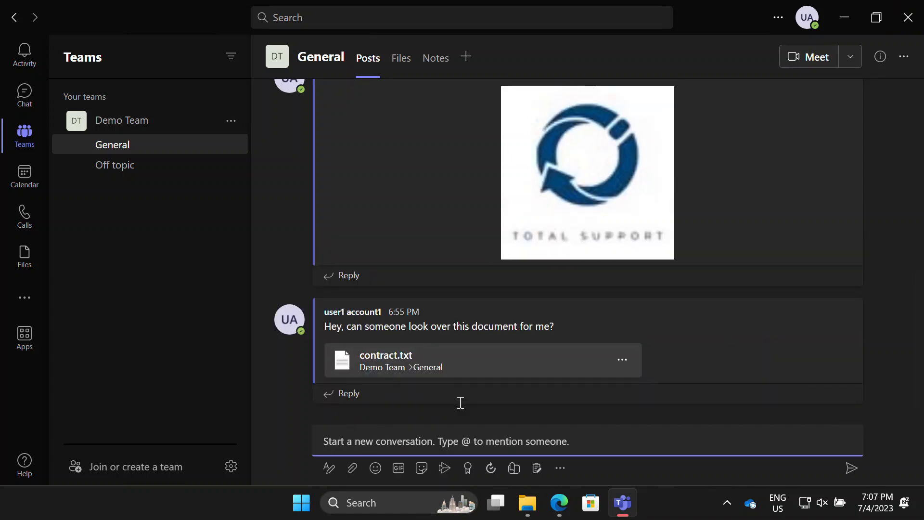
pyautogui.moveTo(324, 327); pyautogui.dragTo(555, 290)
pyautogui.hotkey('ctrl', 'c')
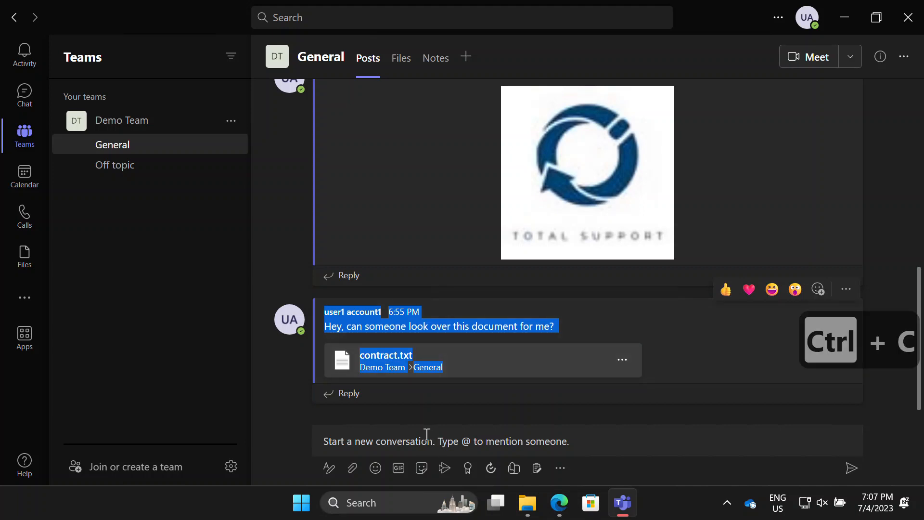
pyautogui.click(426, 435)
pyautogui.hotkey('ctrl', 'v')
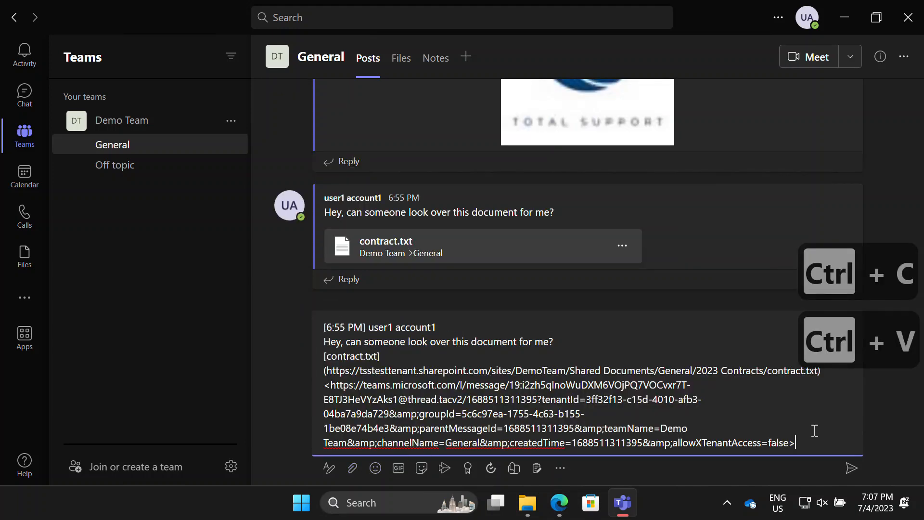
# - Trim the pasted text to only "Hey, can someone look over this document for me?"
pyautogui.moveTo(810, 439); pyautogui.dragTo(302, 359)
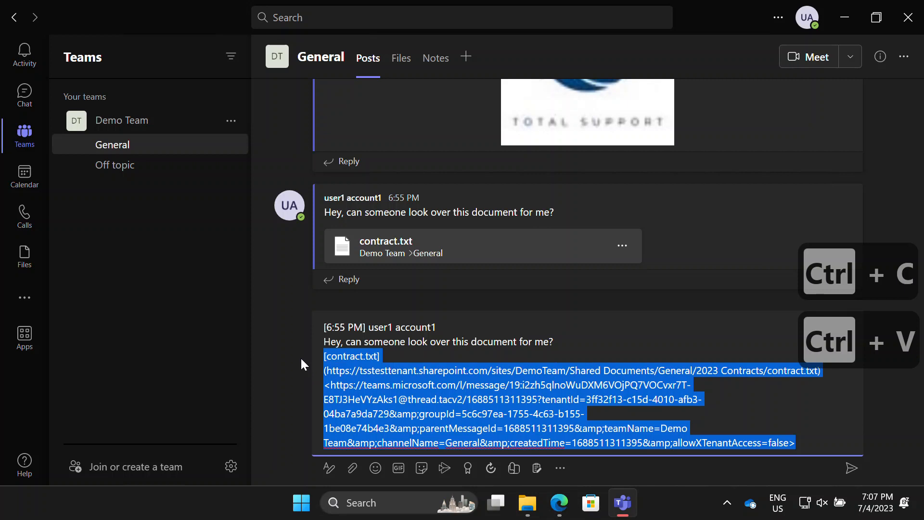
pyautogui.press('BackSpace')
pyautogui.press('BackSpace')
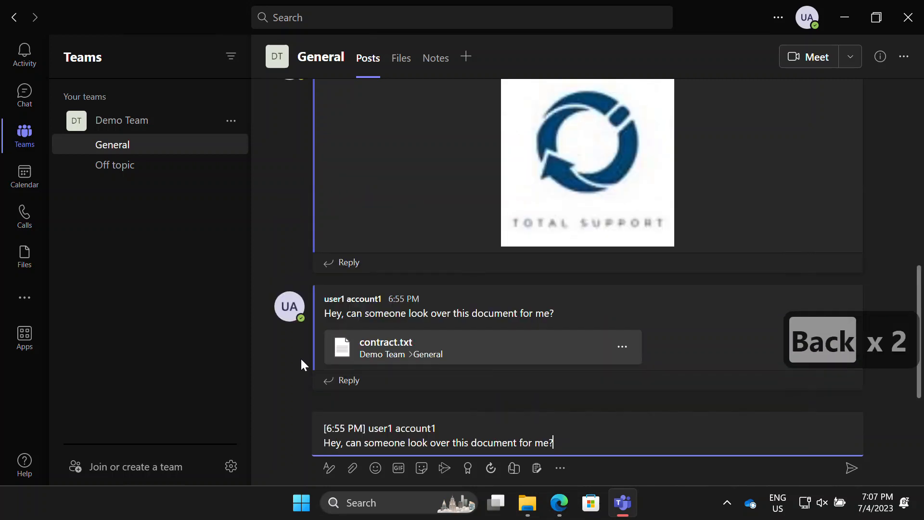
pyautogui.moveTo(466, 432); pyautogui.dragTo(260, 424)
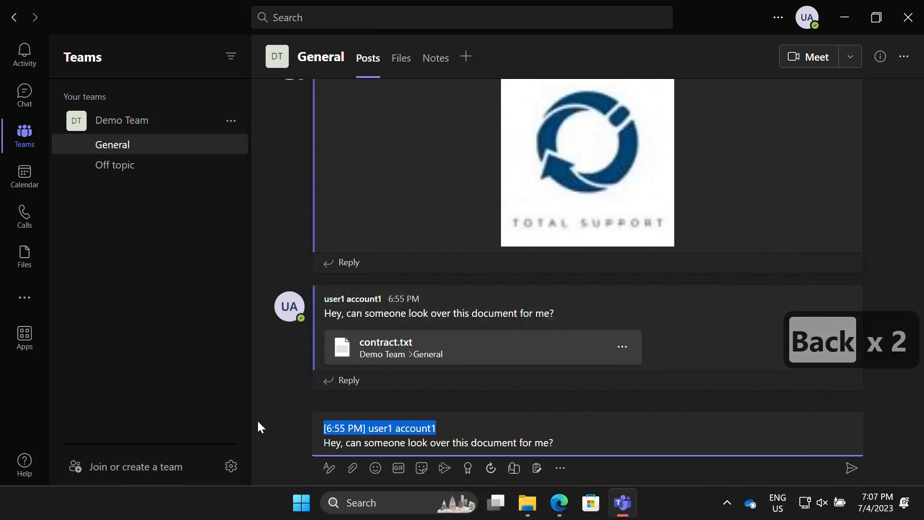
pyautogui.press('BackSpace')
pyautogui.press('Delete')
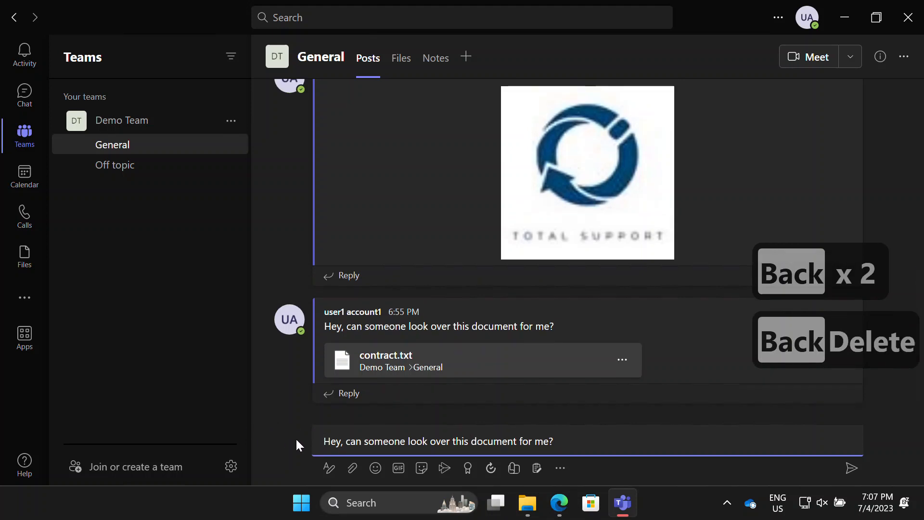
# - Attach new contract.docx from the channel's 2023 Contracts folder as a shared link and post the message
pyautogui.click(351, 476)
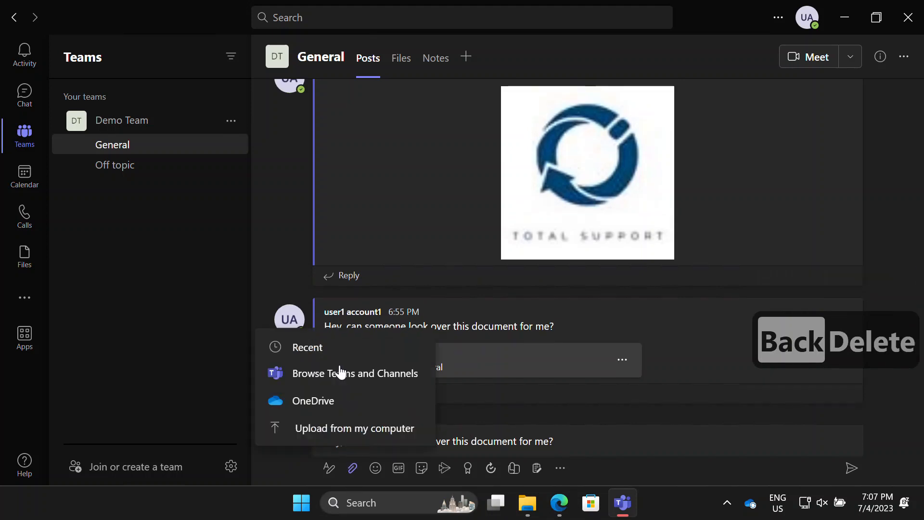
pyautogui.click(340, 373)
pyautogui.click(150, 231)
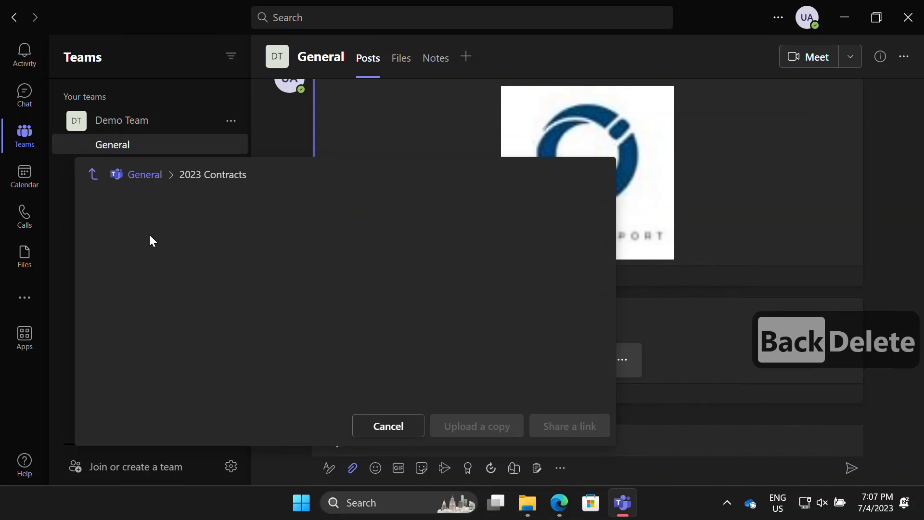
pyautogui.click(154, 231)
pyautogui.click(564, 432)
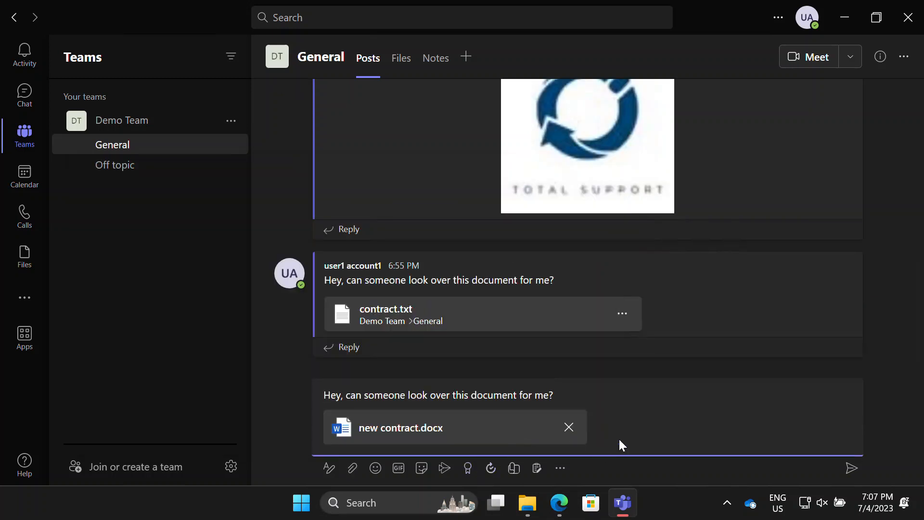
pyautogui.press('Return')
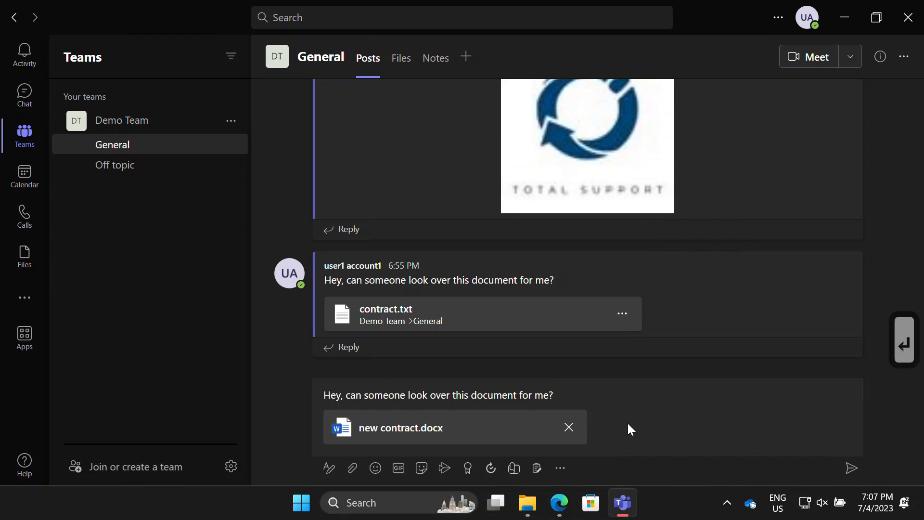
pyautogui.click(539, 395)
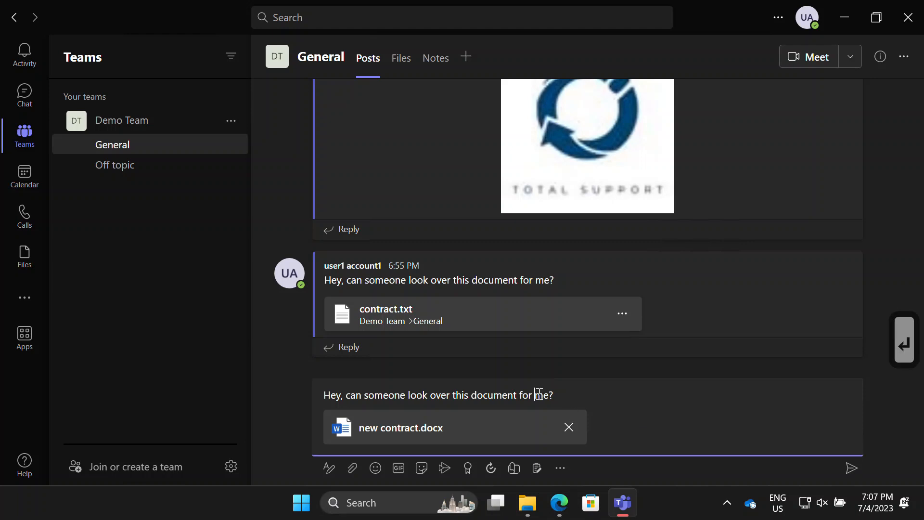
pyautogui.press('Return')
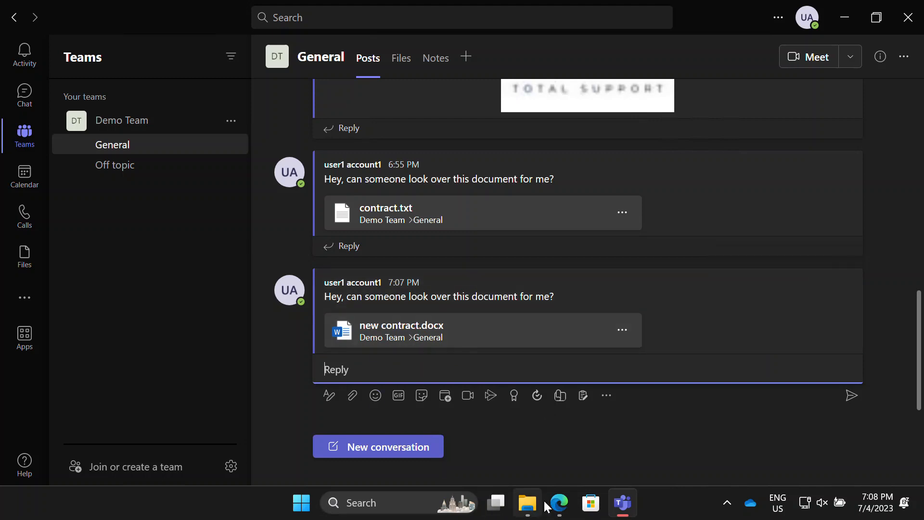
# - Examine the synced 2023 Contracts folder and the TSS Test Tenant libraries in File Explorer, then return to Teams
pyautogui.click(527, 502)
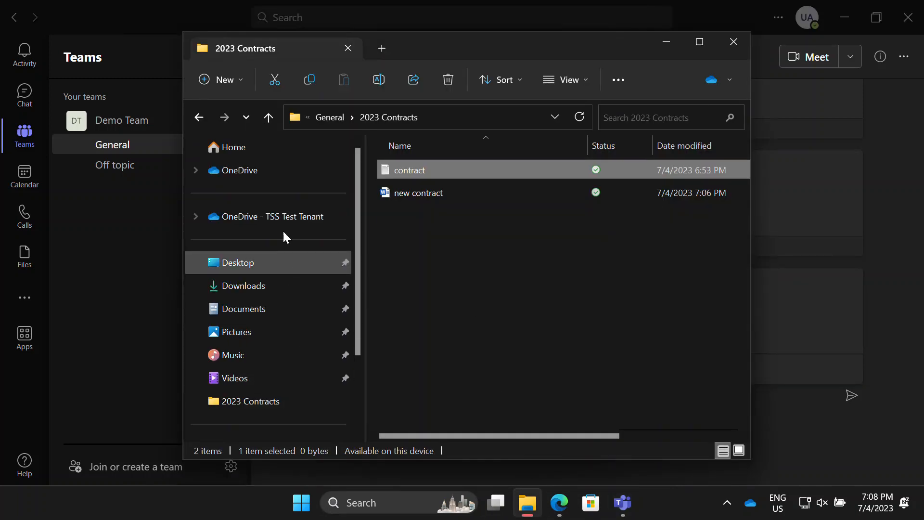
pyautogui.scroll(-2, 264, 226)
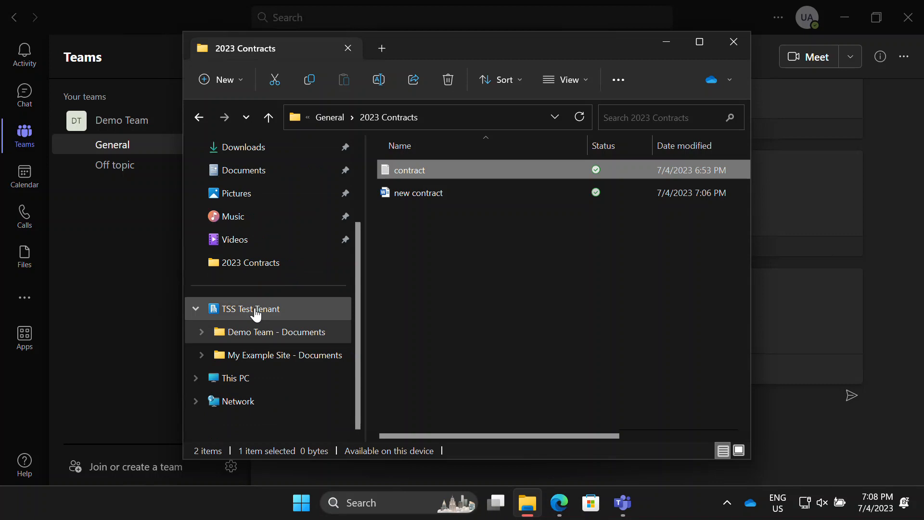
pyautogui.moveTo(419, 191); pyautogui.dragTo(448, 258)
pyautogui.click(799, 437)
# - View the posted new contract.docx inside Teams, then close it
pyautogui.click(407, 353)
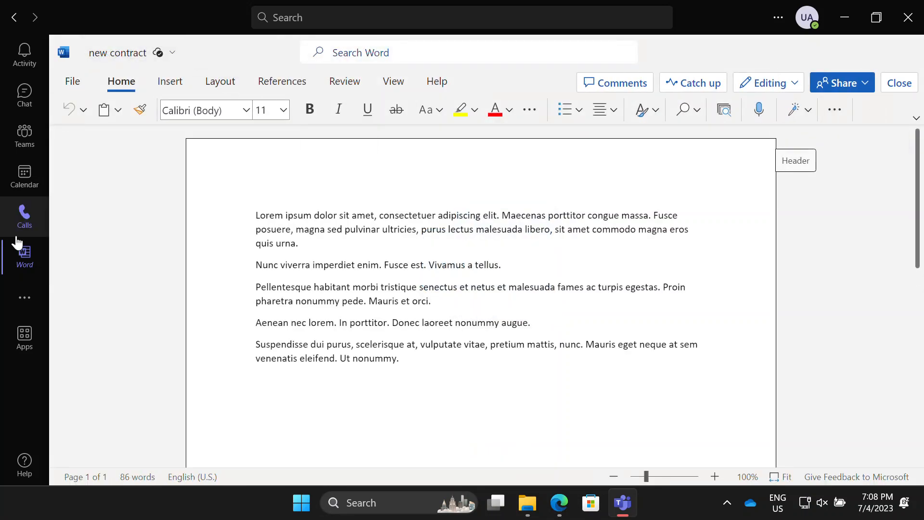
pyautogui.click(899, 84)
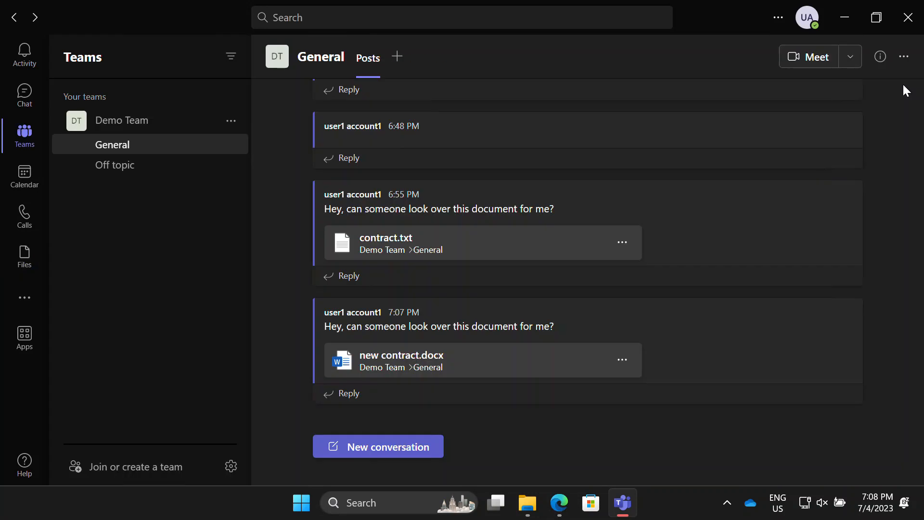
# - Open the posted new contract.docx in the Word desktop app and dismiss the AutoSave notice
pyautogui.click(622, 359)
pyautogui.moveTo(594, 386)
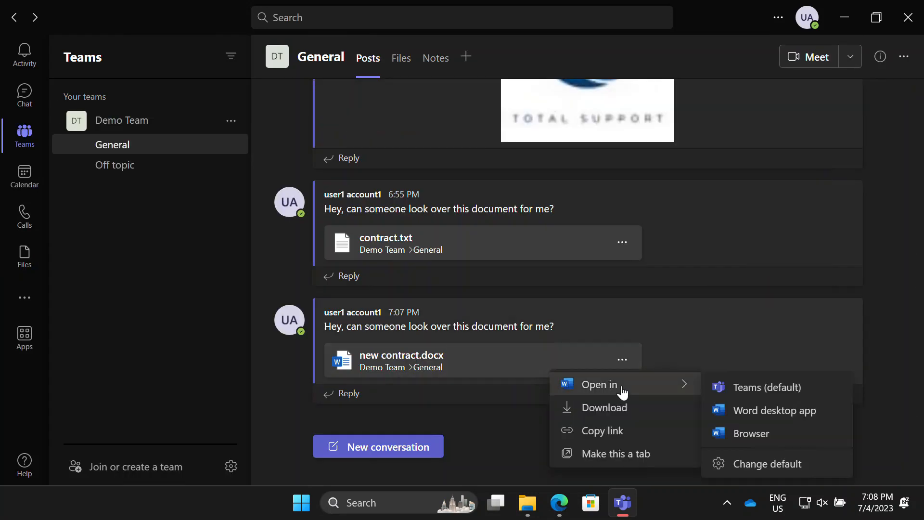
pyautogui.click(761, 414)
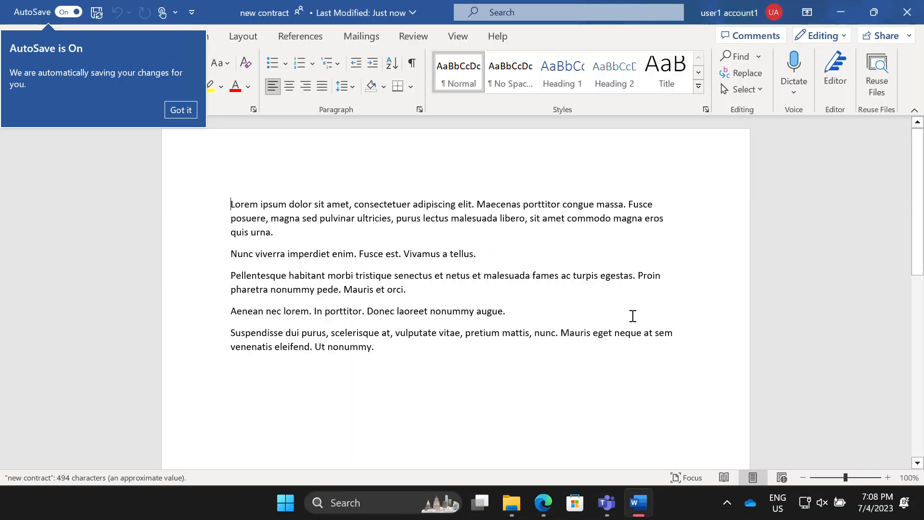
pyautogui.click(181, 110)
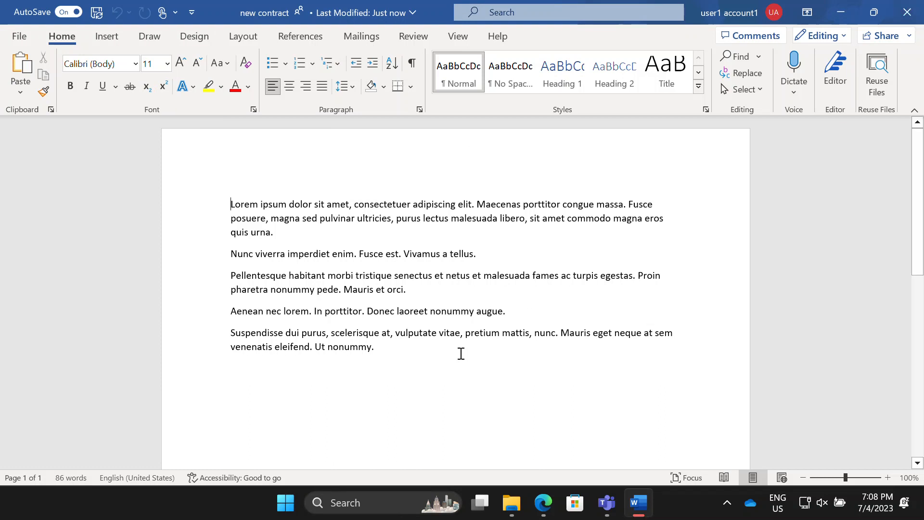
# - Add sample paragraphs below the last paragraph of the document with =rand() and save it
pyautogui.click(426, 356)
pyautogui.press('Return')
pyautogui.press('Return')
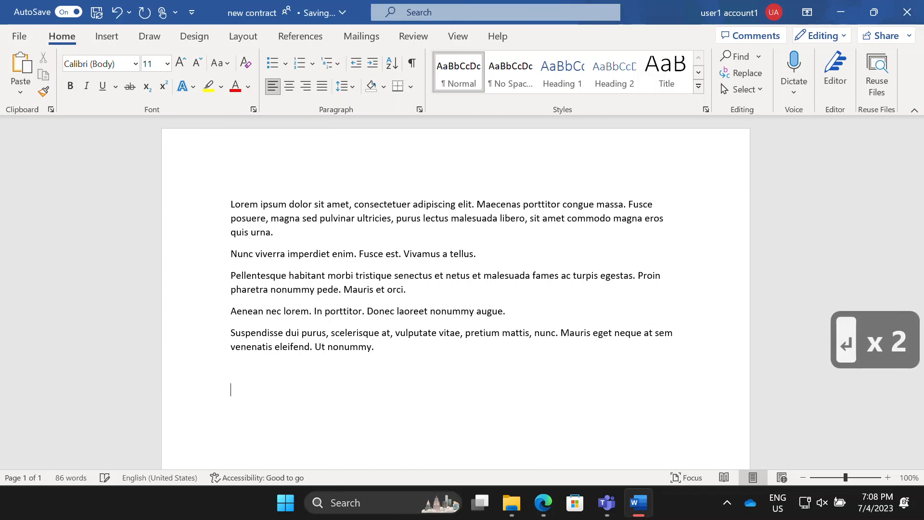
pyautogui.write('=')
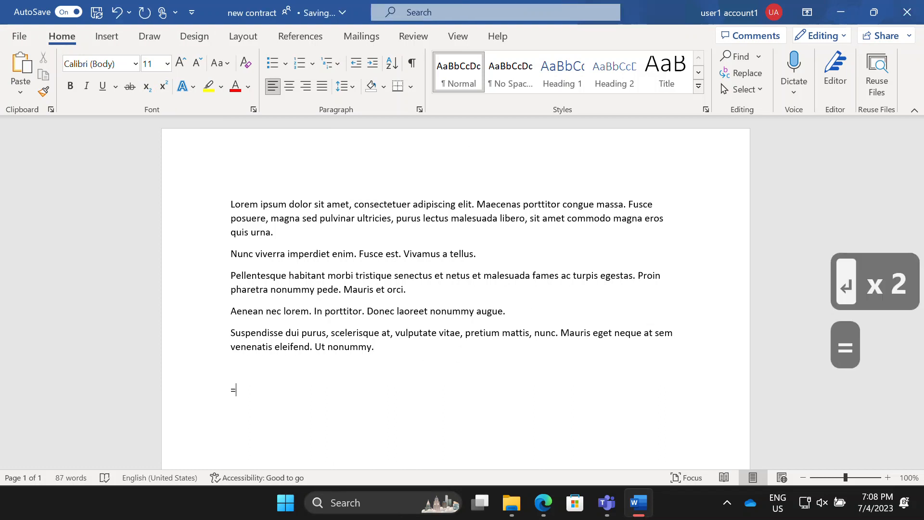
pyautogui.write('rand()')
pyautogui.press('Return')
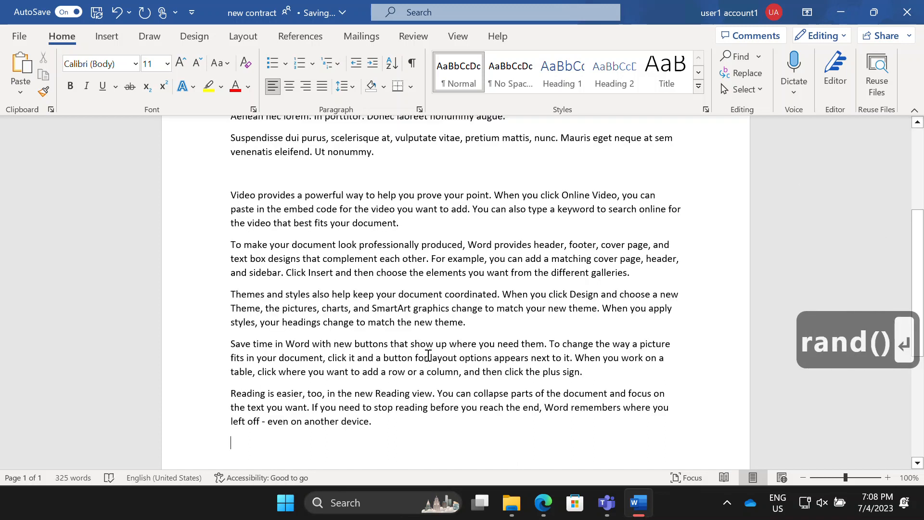
pyautogui.hotkey('ctrl', 's')
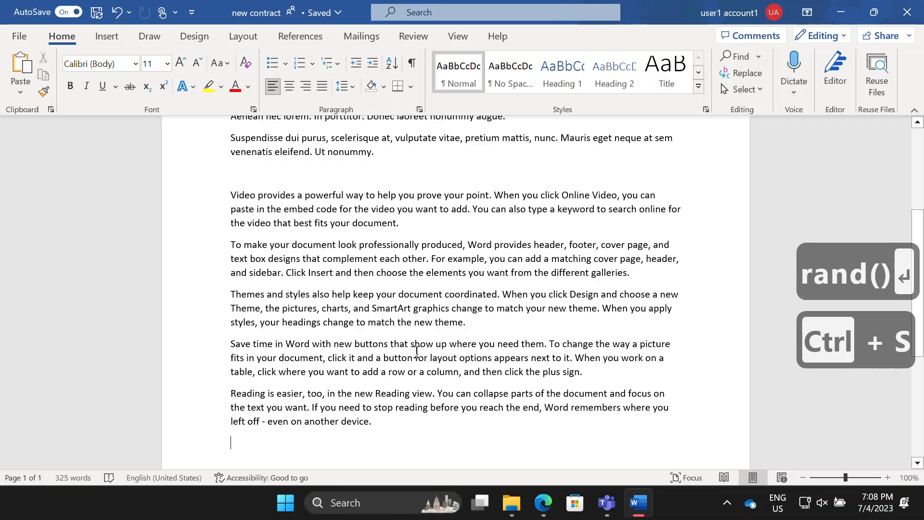
# - Delete the "Pellentesque habitant" and "Aenean nec lorem" paragraphs, save the document and close Word
pyautogui.scroll(5, 416, 354)
pyautogui.click(335, 370)
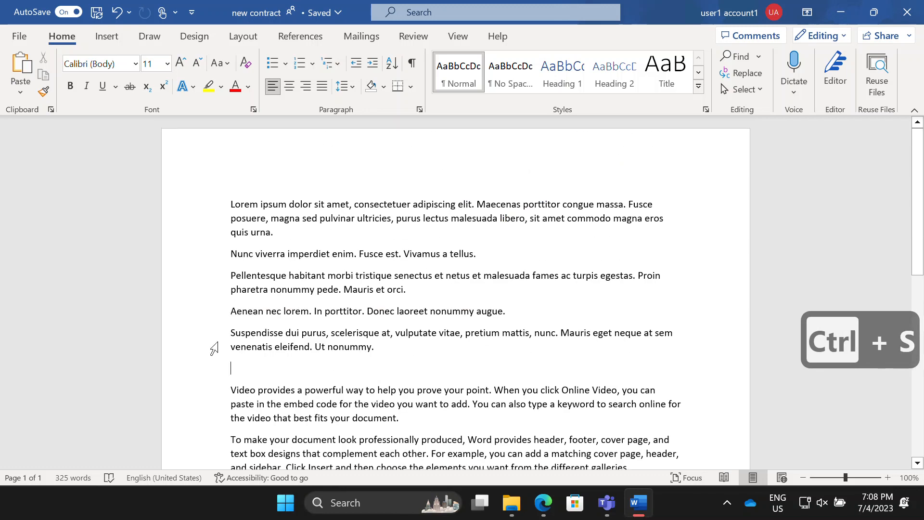
pyautogui.moveTo(509, 311); pyautogui.dragTo(164, 280)
pyautogui.press('BackSpace')
pyautogui.press('BackSpace')
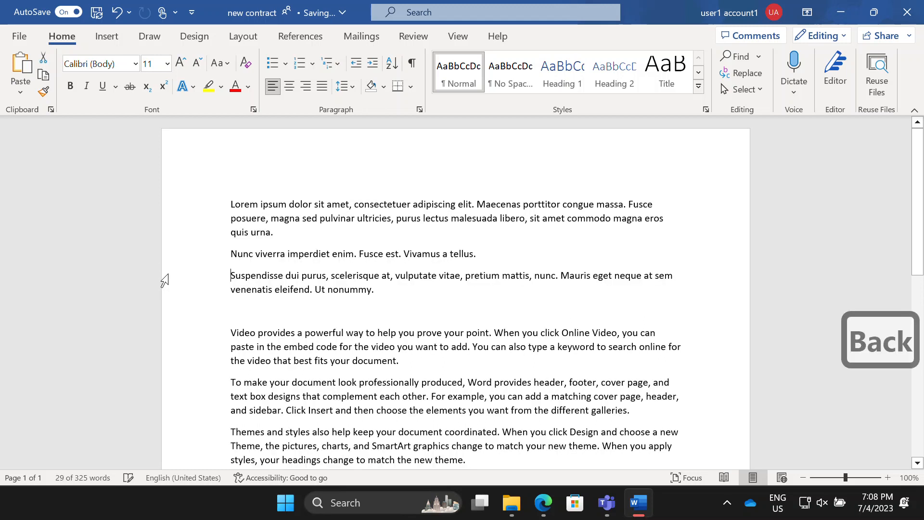
pyautogui.press('Return')
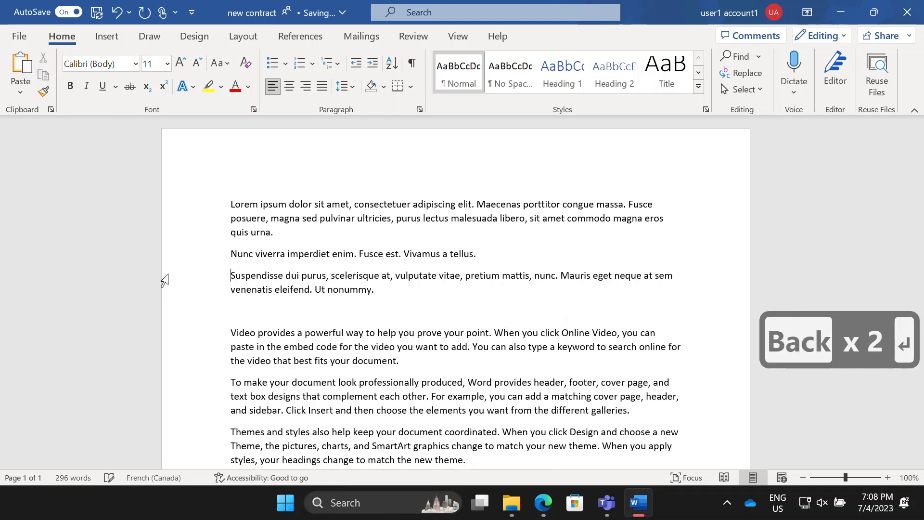
pyautogui.hotkey('ctrl', 's')
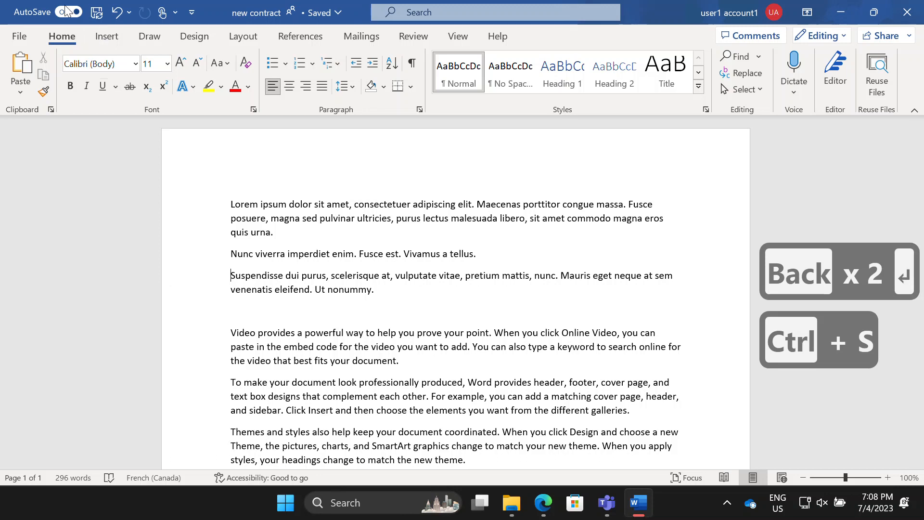
pyautogui.click(919, 6)
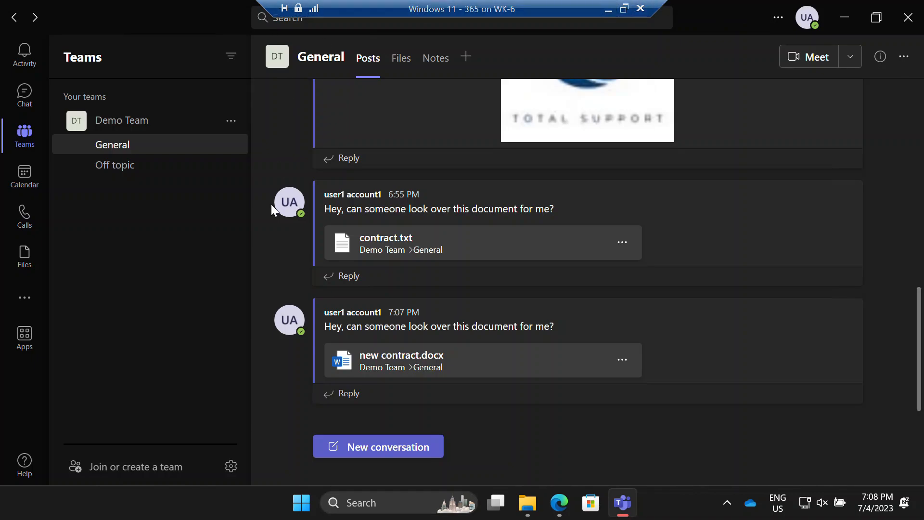
# - Review the edited new contract.docx from the channel post inside Teams, then close it
pyautogui.click(385, 356)
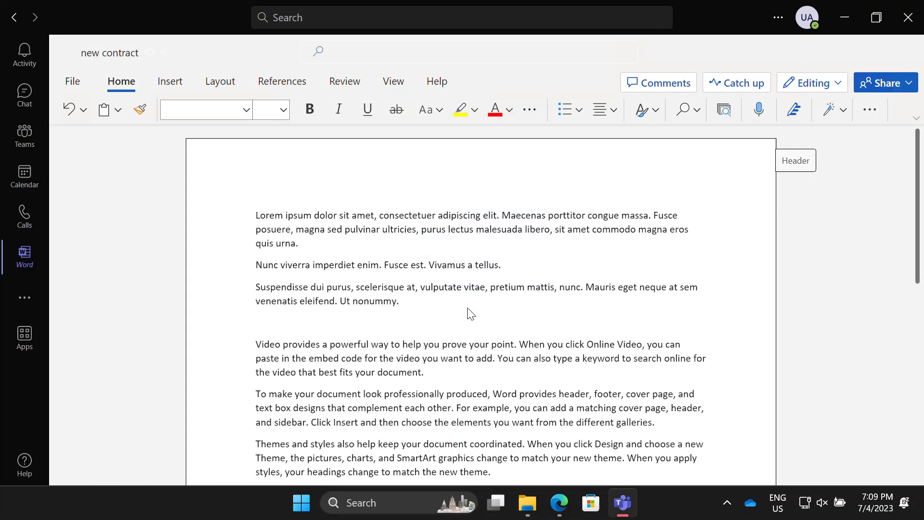
pyautogui.scroll(-5, 448, 315)
pyautogui.scroll(3, 669, 206)
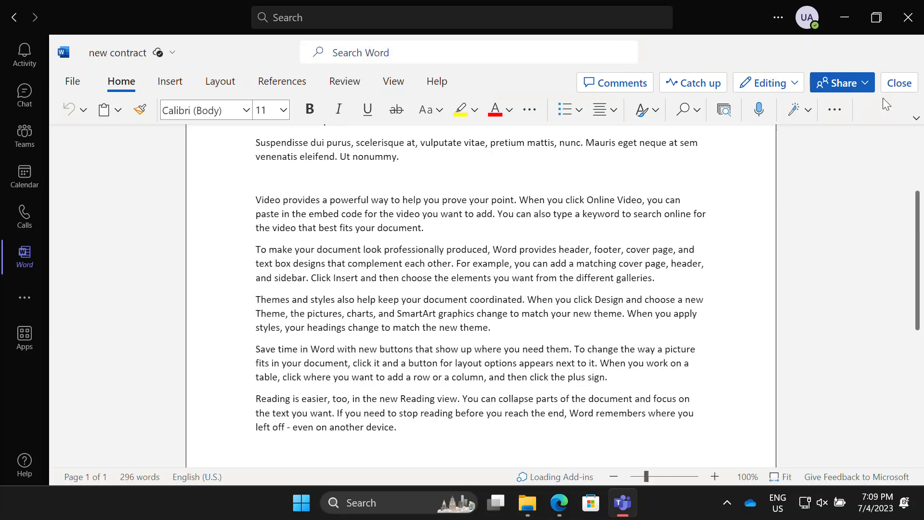
pyautogui.click(888, 86)
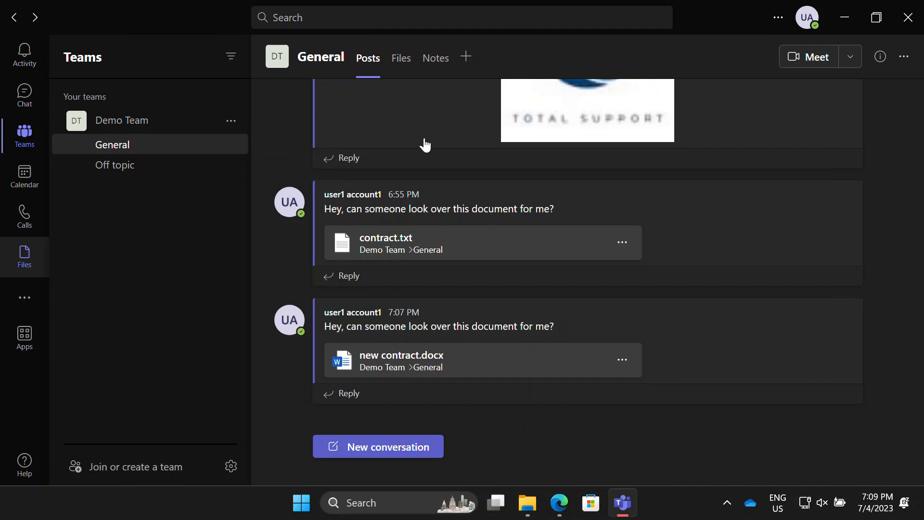
# - Create a sharing link to new contract.docx in the General channel's 2023 Contracts folder
pyautogui.click(399, 72)
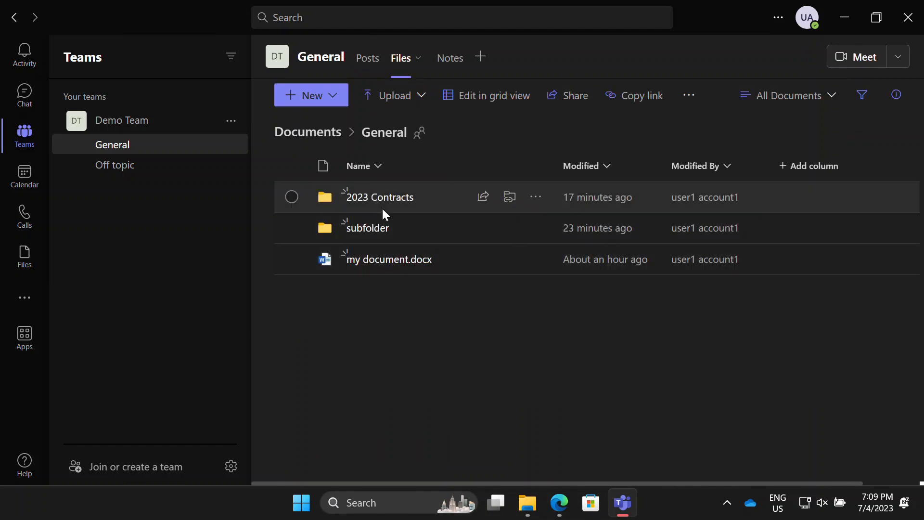
pyautogui.click(379, 201)
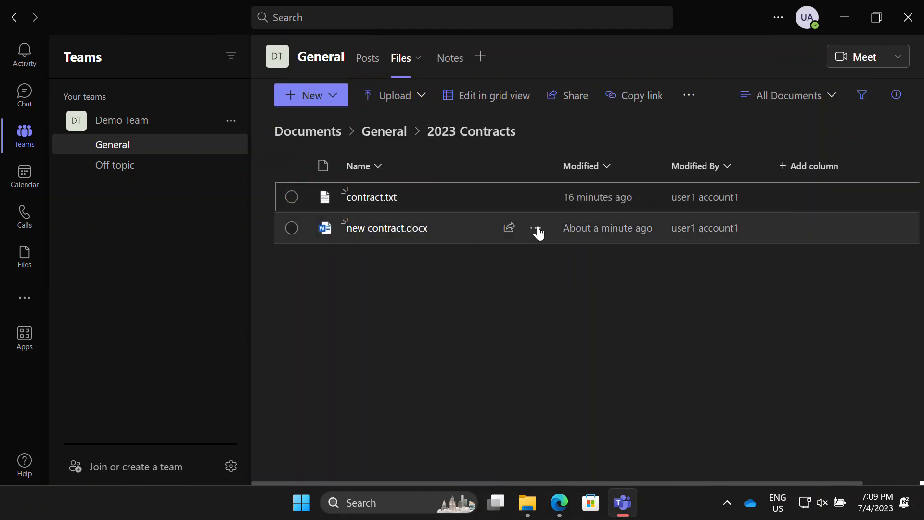
pyautogui.click(537, 231)
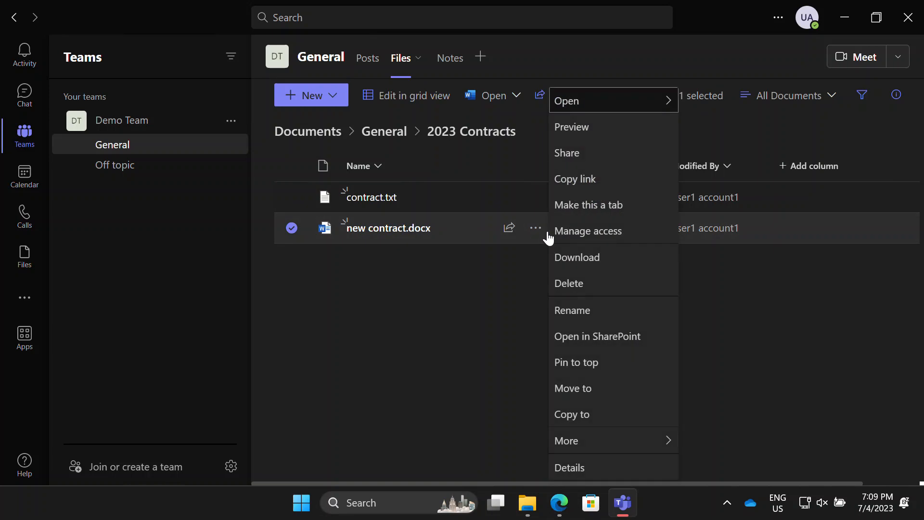
pyautogui.click(607, 175)
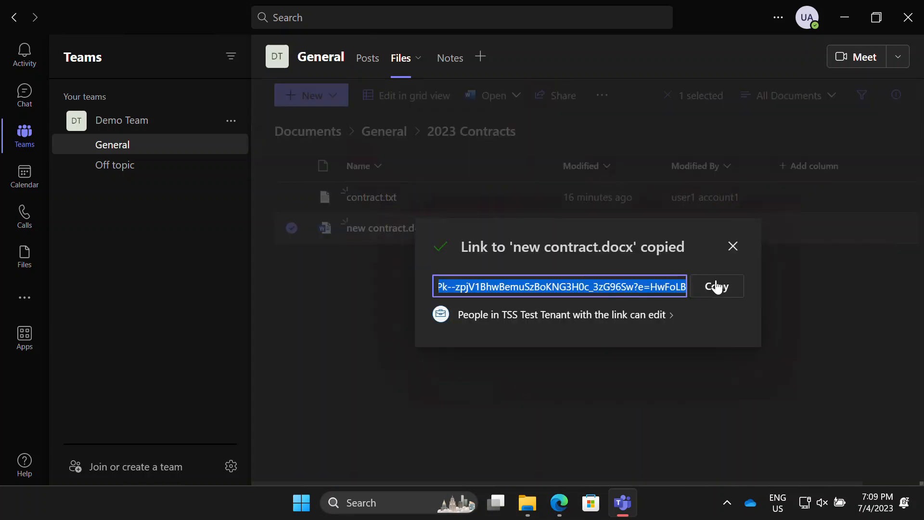
# - Limit the new contract.docx link to people with existing access, copy it and close the link dialog
pyautogui.click(668, 316)
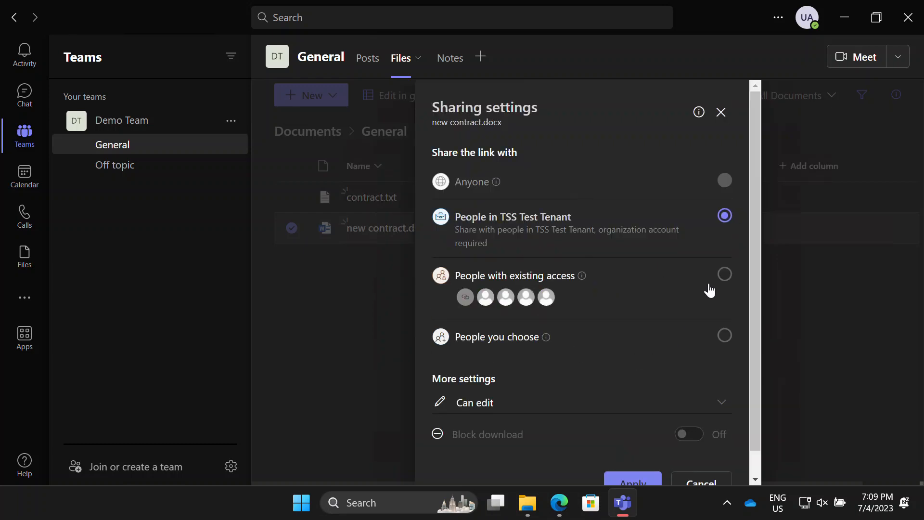
pyautogui.click(716, 282)
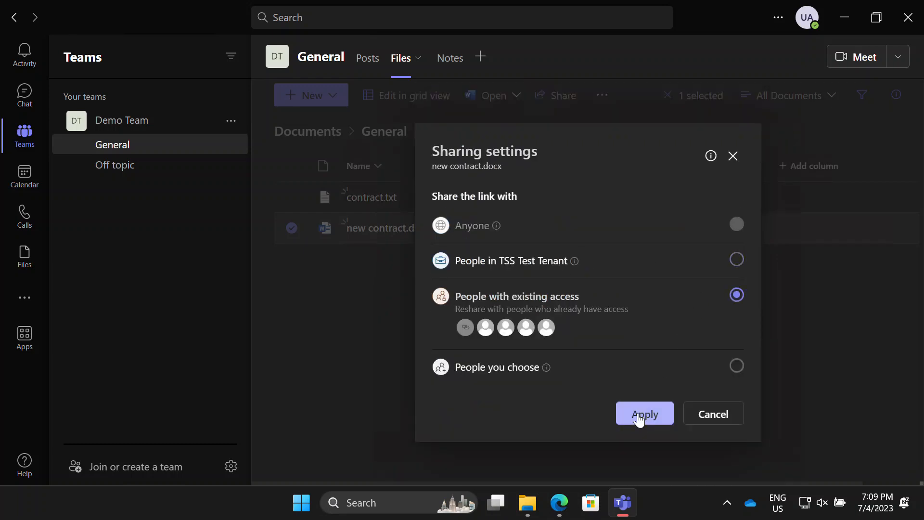
pyautogui.click(639, 418)
pyautogui.click(706, 291)
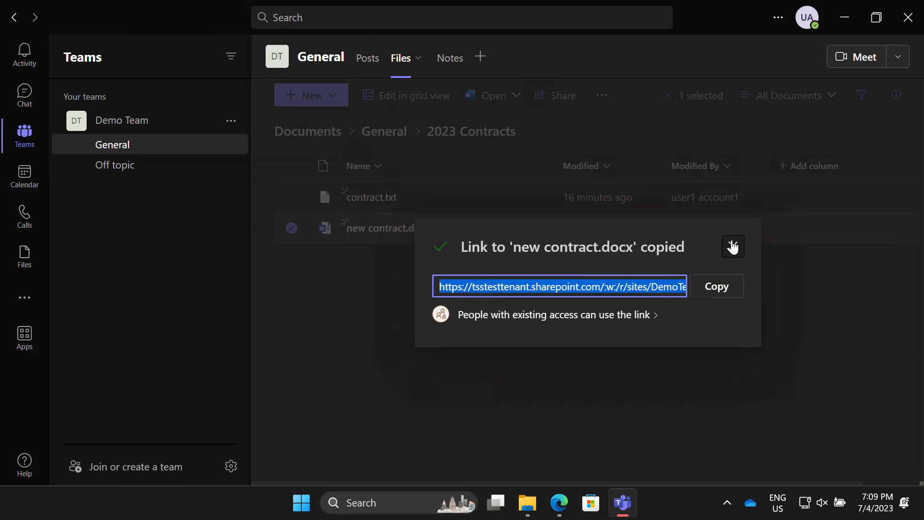
pyautogui.click(732, 246)
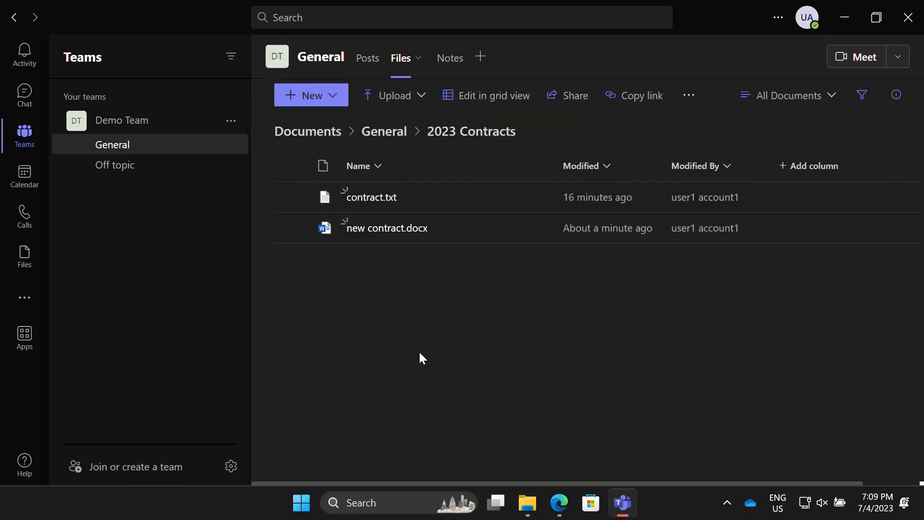